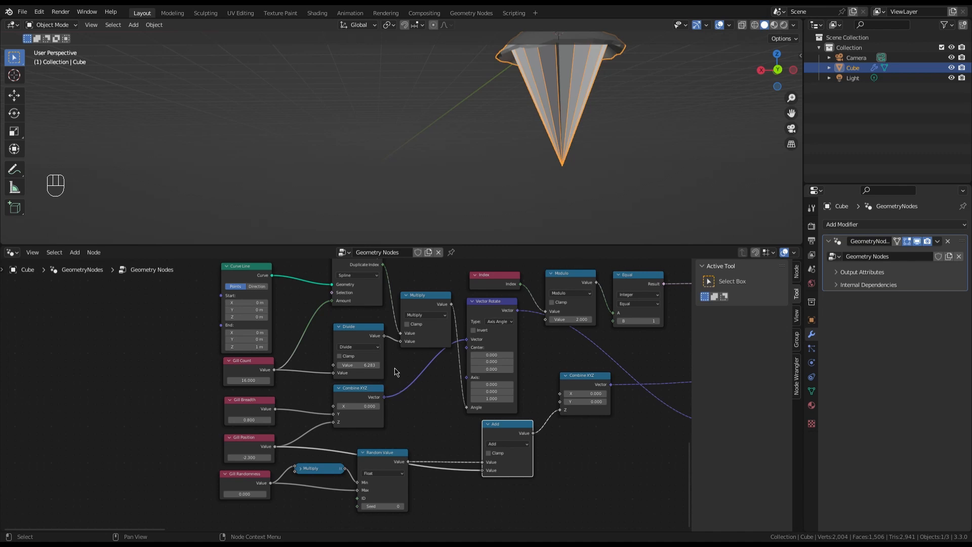
- Delete the Group Output node at the end of the existing mushroom node tree
scroll(396, 372, "down", 7)
middle_click_drag(400, 369, 469, 384)
scroll(665, 339, "up", 5)
left_click(661, 327)
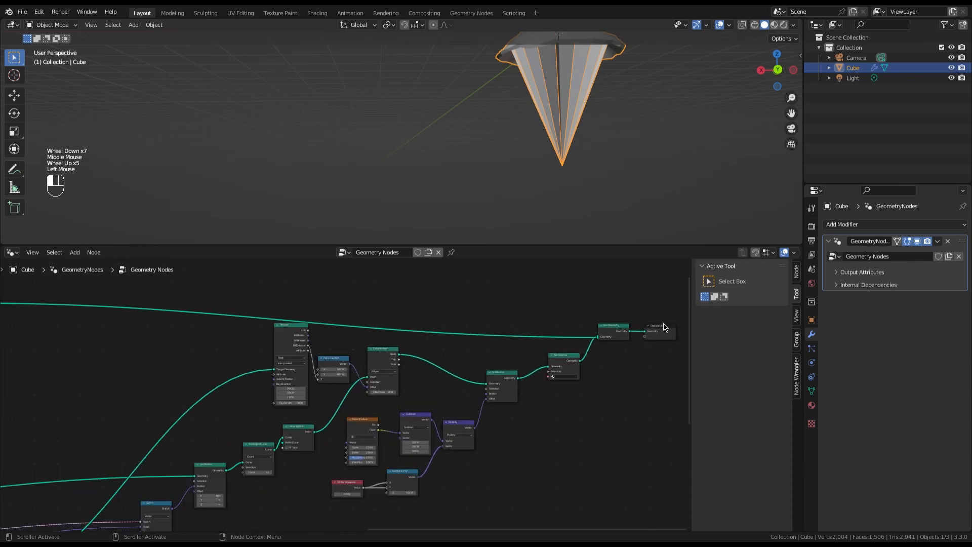
left_click(662, 328)
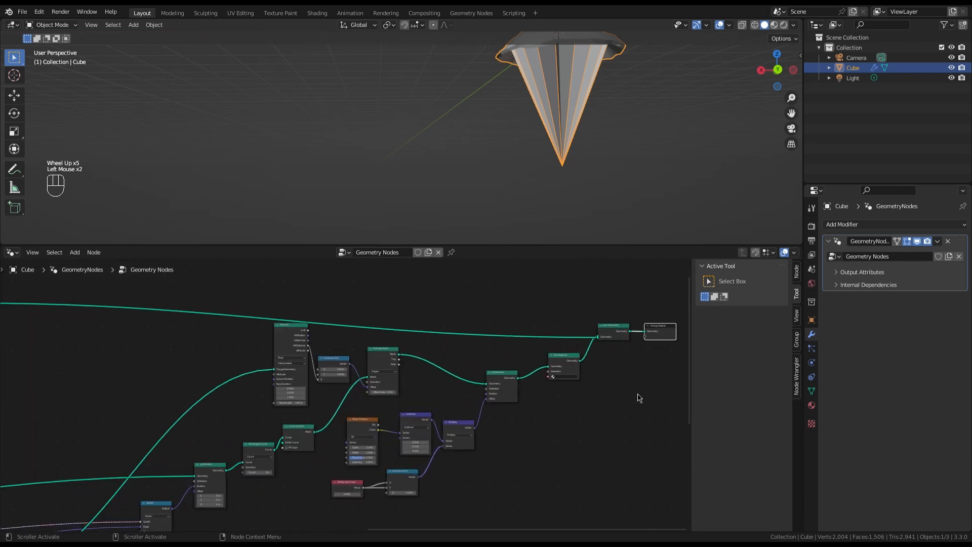
key("x")
- Add a Value node in the empty area above the Mushroom cap frame
scroll(604, 375, "down", 3)
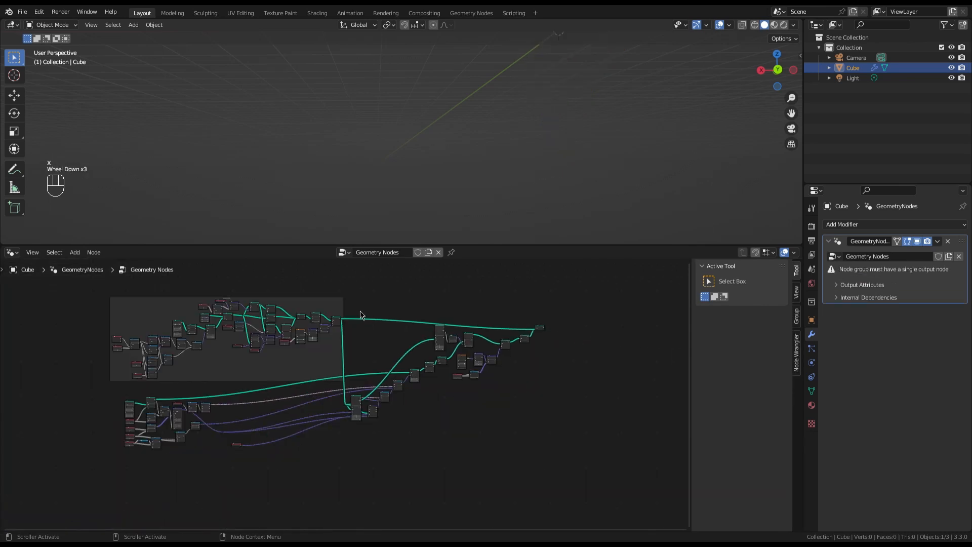
middle_click_drag(360, 315, 480, 425)
scroll(299, 362, "up", 6)
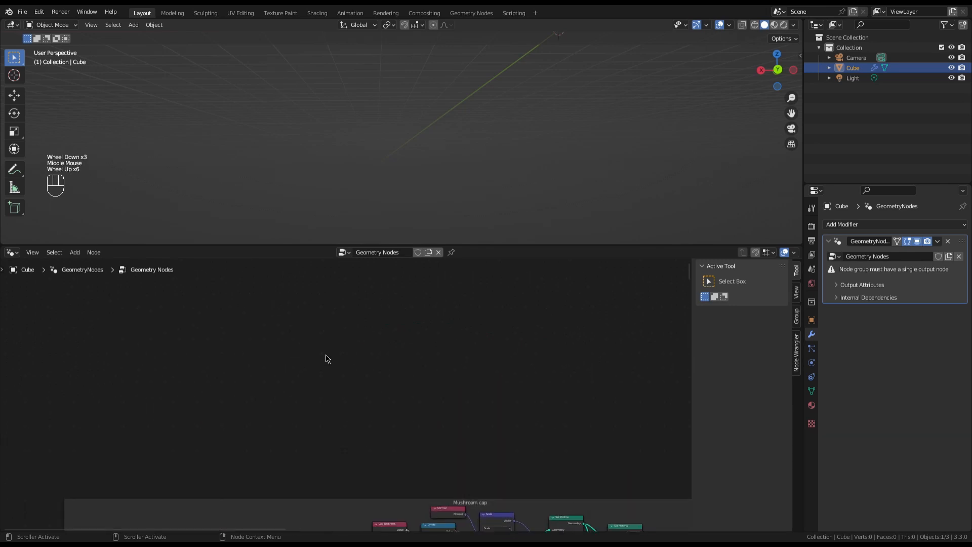
scroll(326, 358, "up", 2)
scroll(141, 360, "down", 2)
left_click(141, 359)
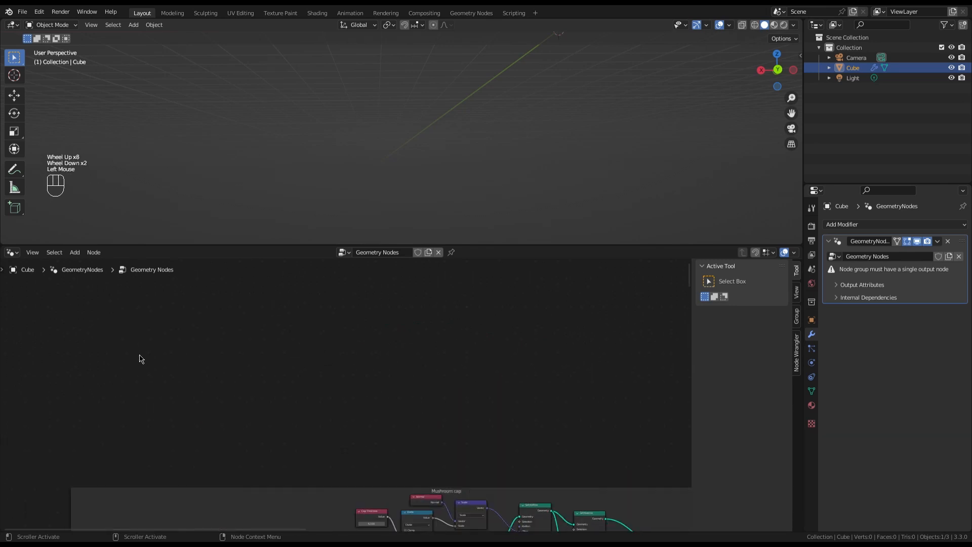
key("shift+a")
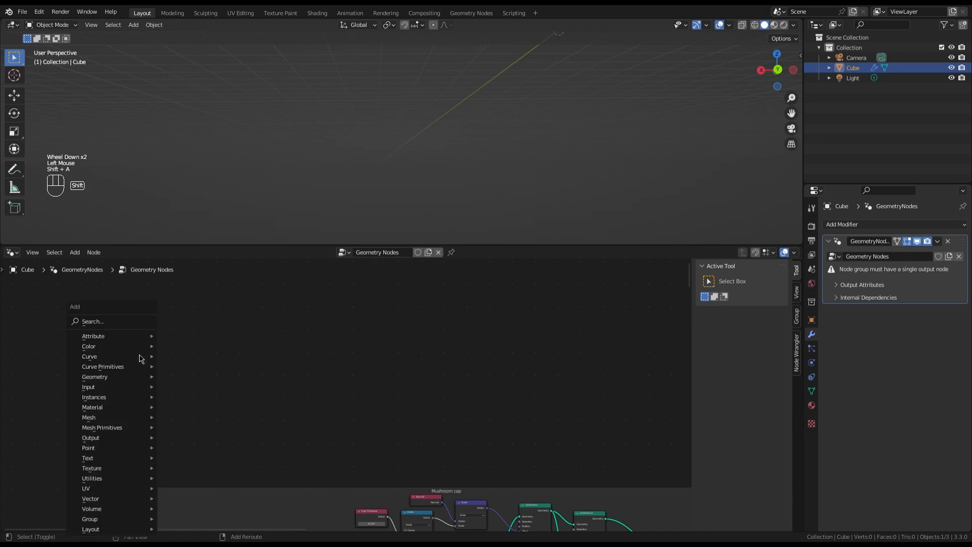
type("vlua")
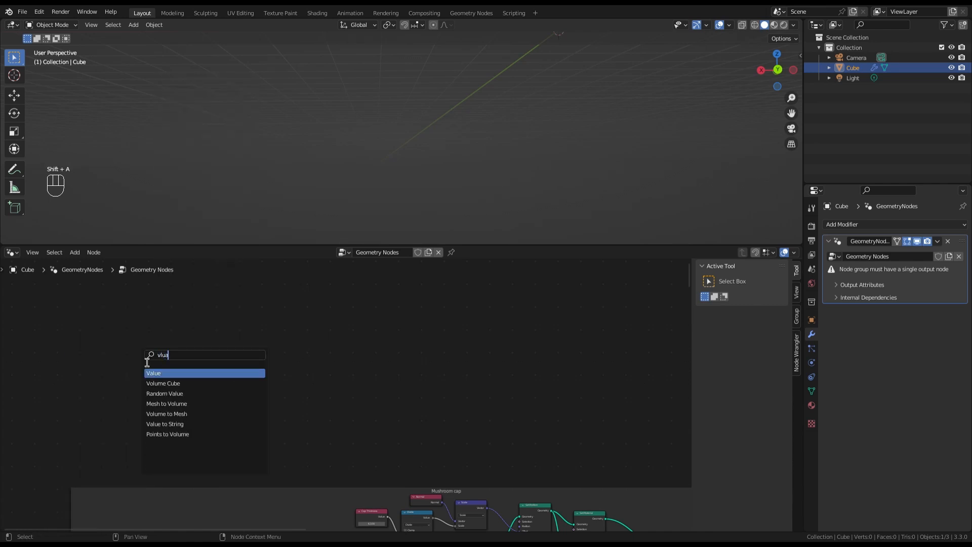
left_click(157, 375)
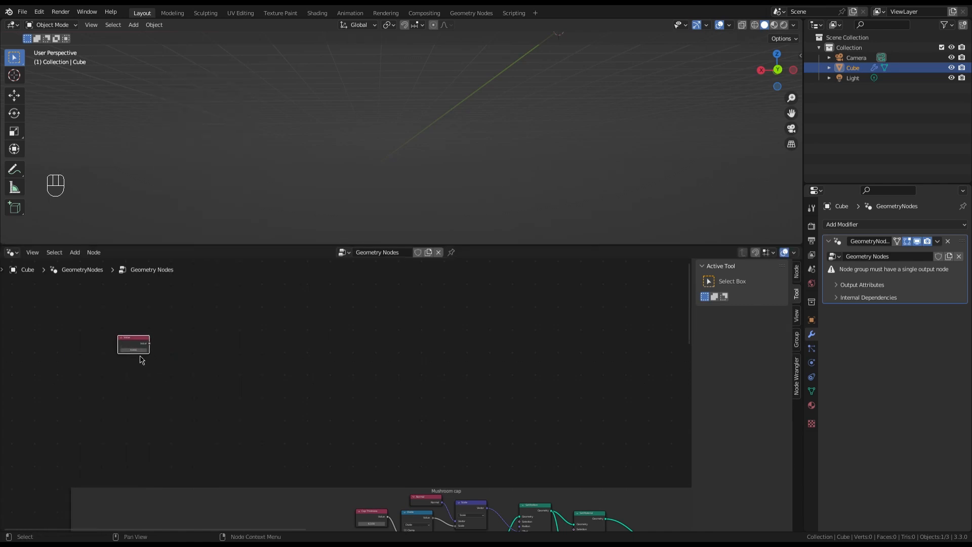
- Label the new Value node "Stem Length"
scroll(142, 359, "up", 4)
left_click(136, 325)
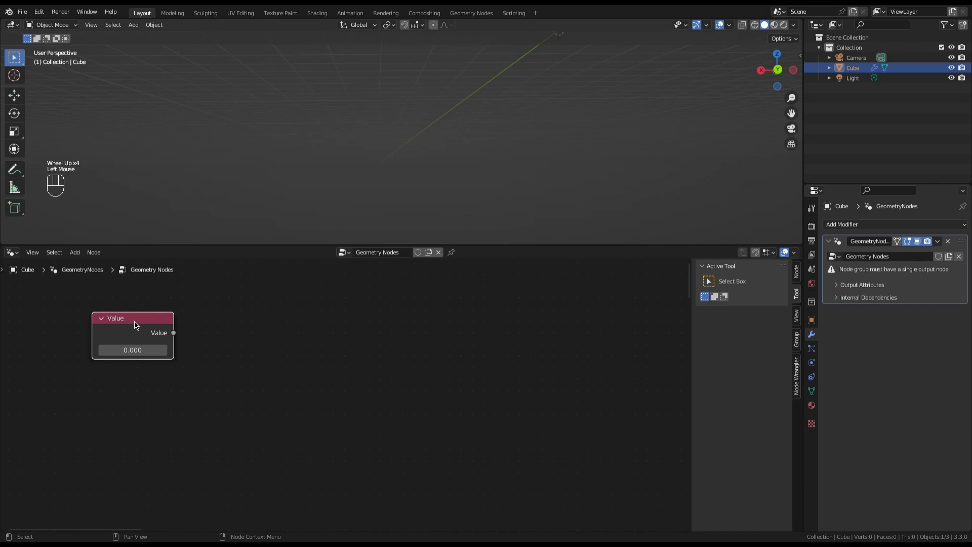
key("F2")
type("Stem LEng")
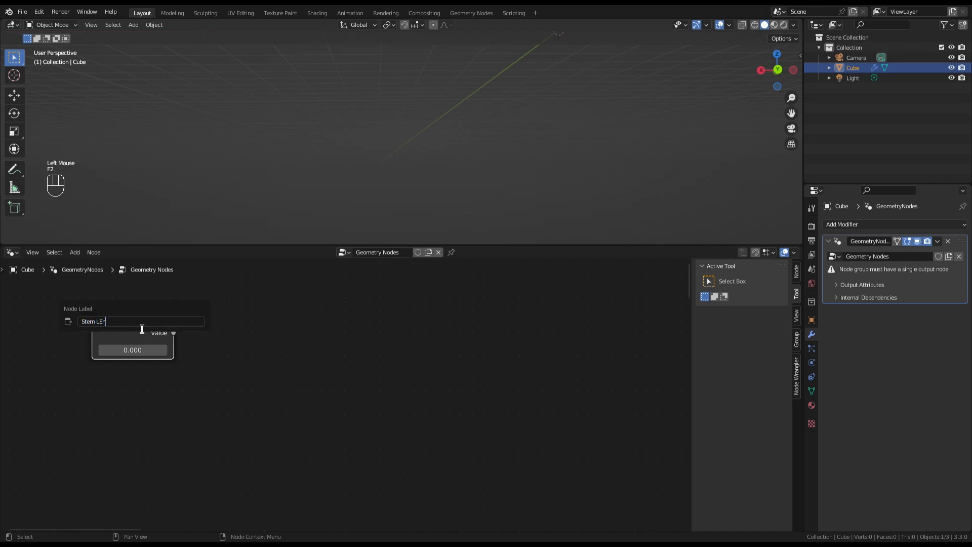
key("BackSpace")
key("BackSpace")
key("Return")
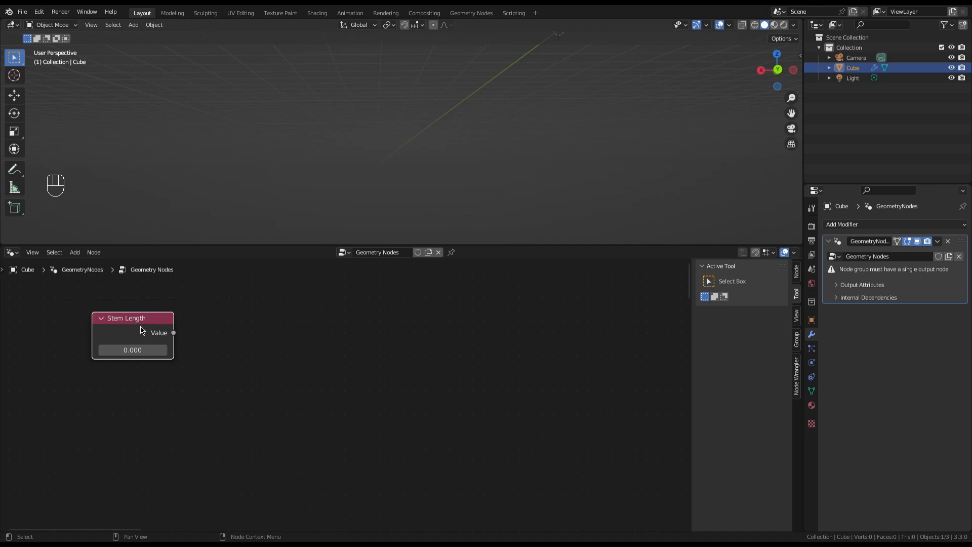
- Add a Combine XYZ node beside Stem Length, with the Stem Length value feeding its Z input
scroll(144, 332, "up", 3)
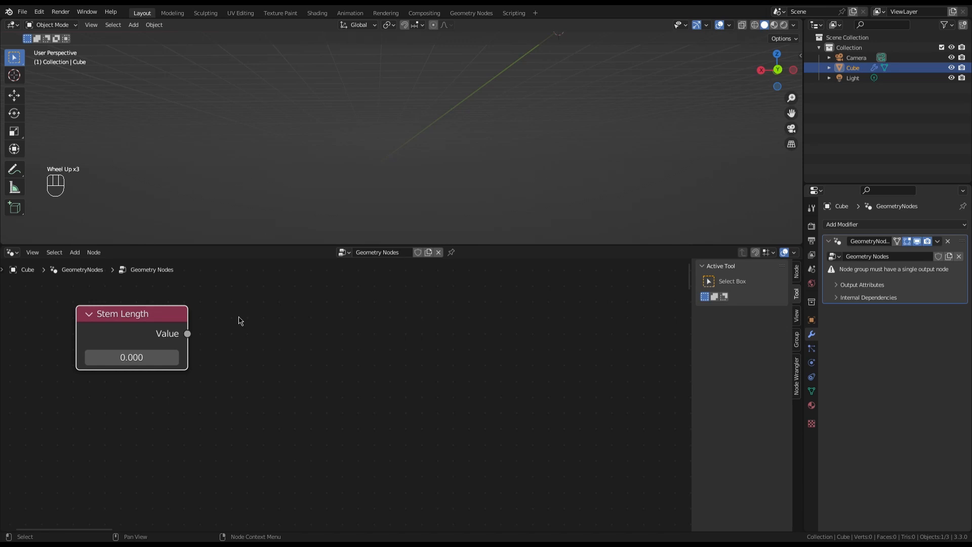
left_click_drag(187, 334, 287, 353)
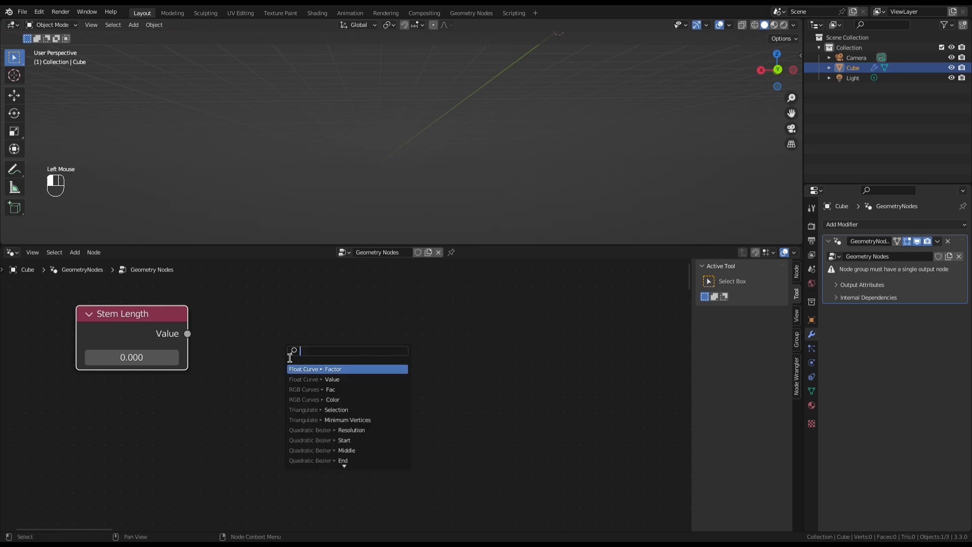
type("combin")
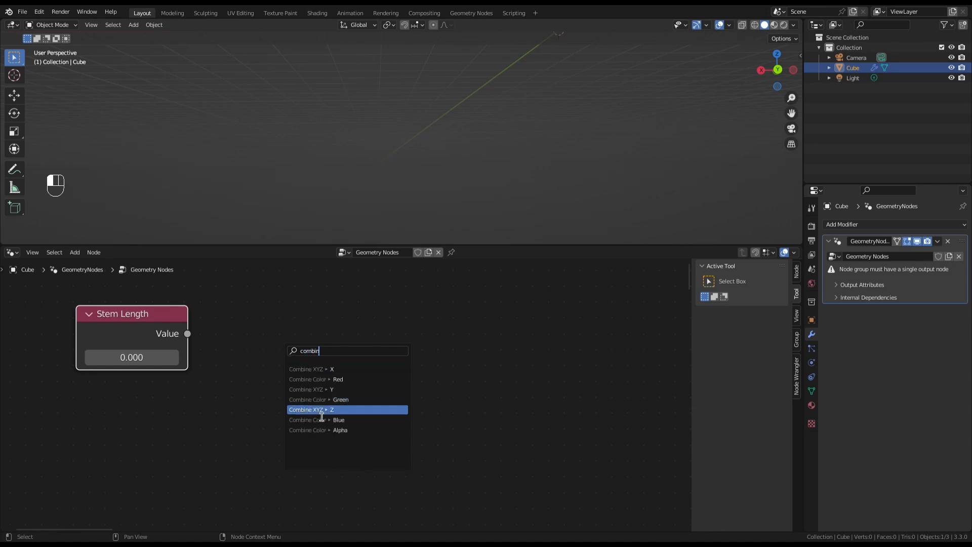
left_click(306, 409)
left_click(252, 348)
scroll(420, 327, "down", 2)
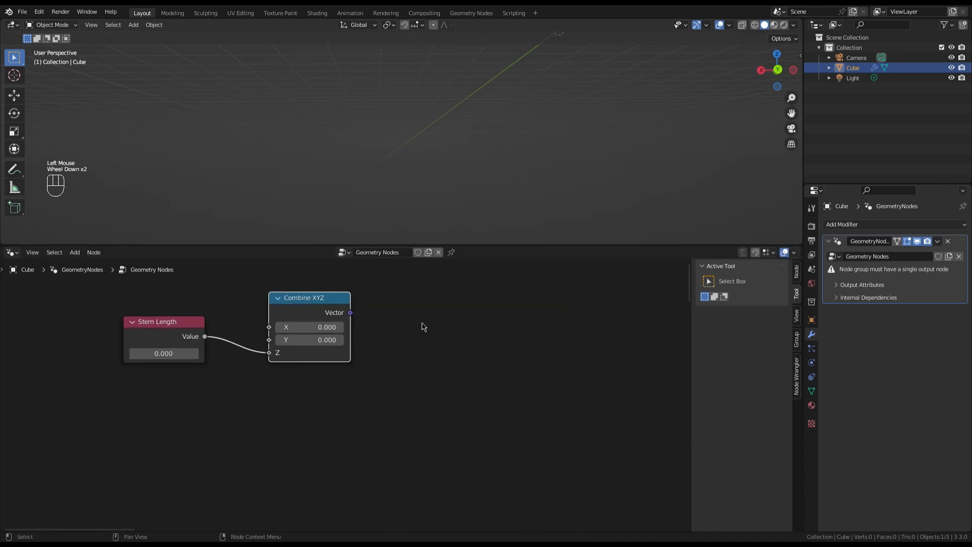
- Add a Curve Line node after Combine XYZ and move the vector link from its Start input to its End input
scroll(363, 288, "up", 5)
scroll(347, 288, "up", 1)
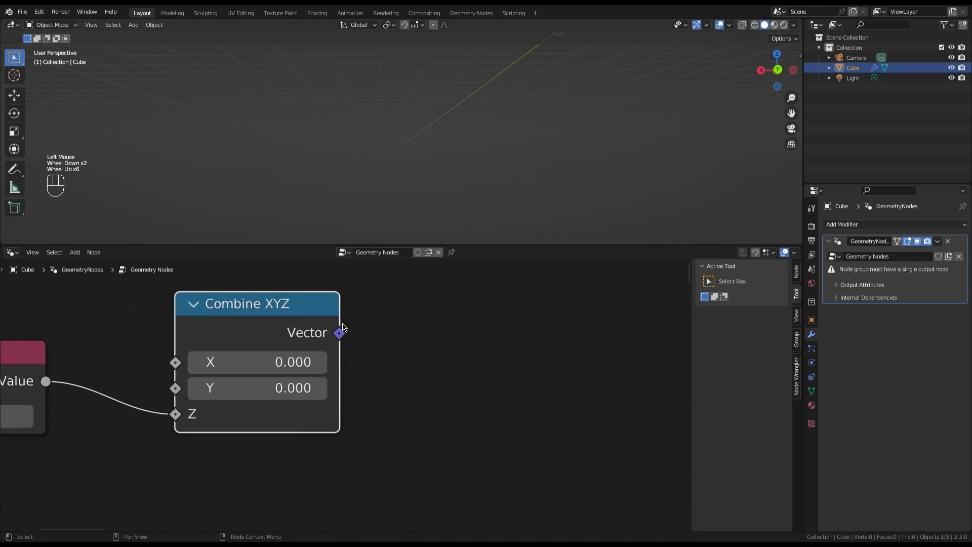
scroll(347, 288, "down", 4)
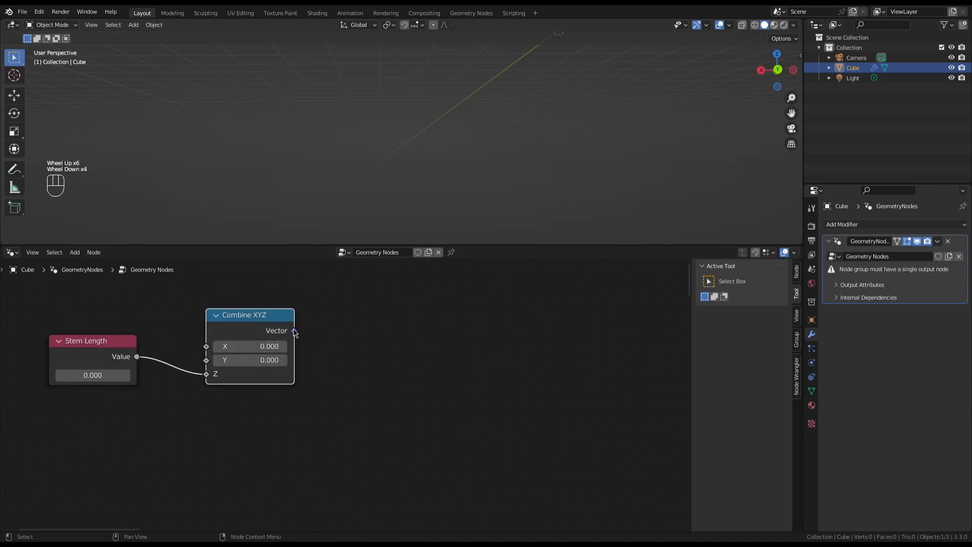
left_click_drag(295, 330, 408, 331)
type("curv")
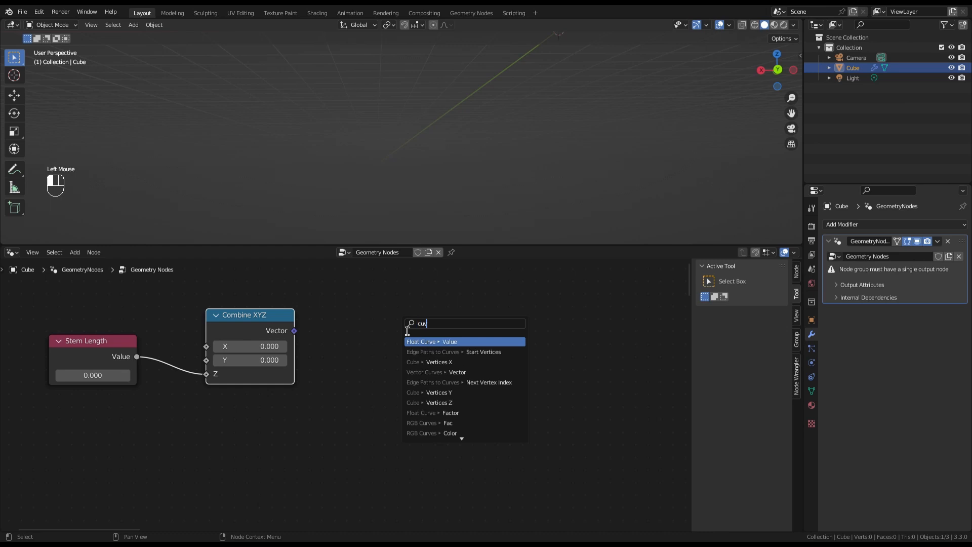
type("v")
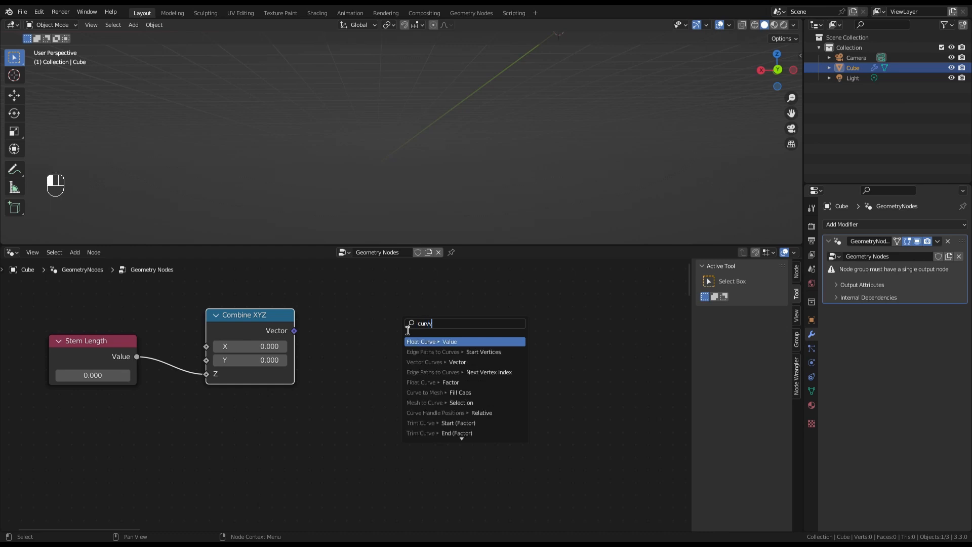
key("BackSpace")
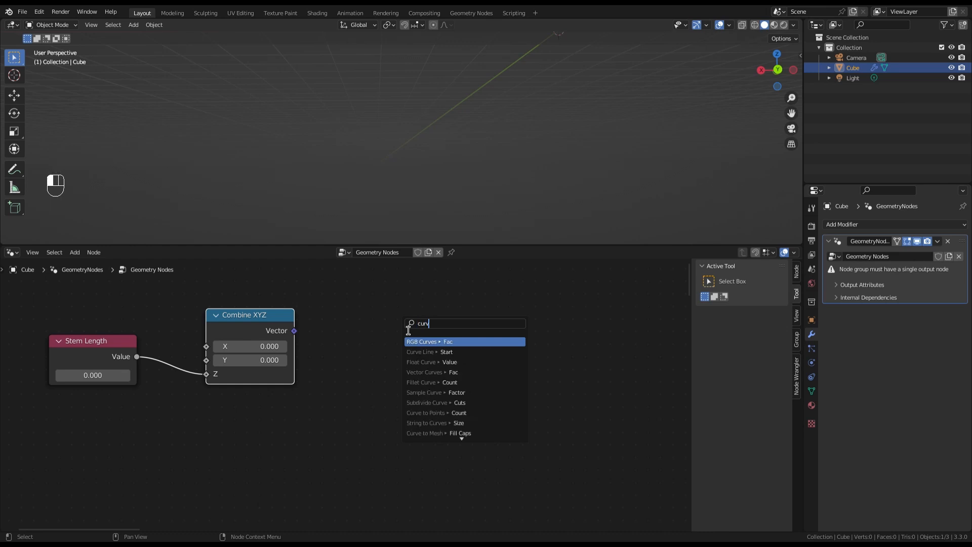
left_click(424, 352)
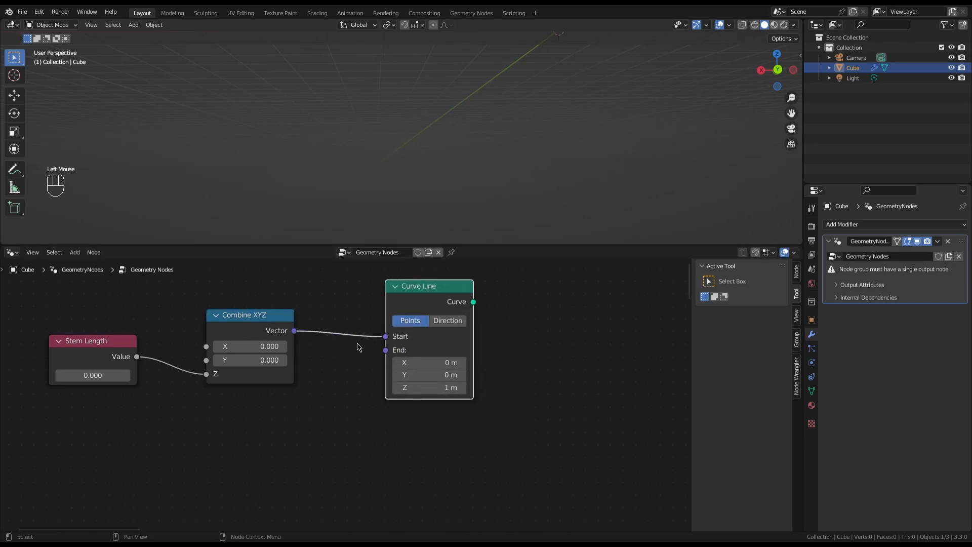
right_click_drag(340, 320, 340, 364, "ctrl")
left_click_drag(294, 331, 386, 392)
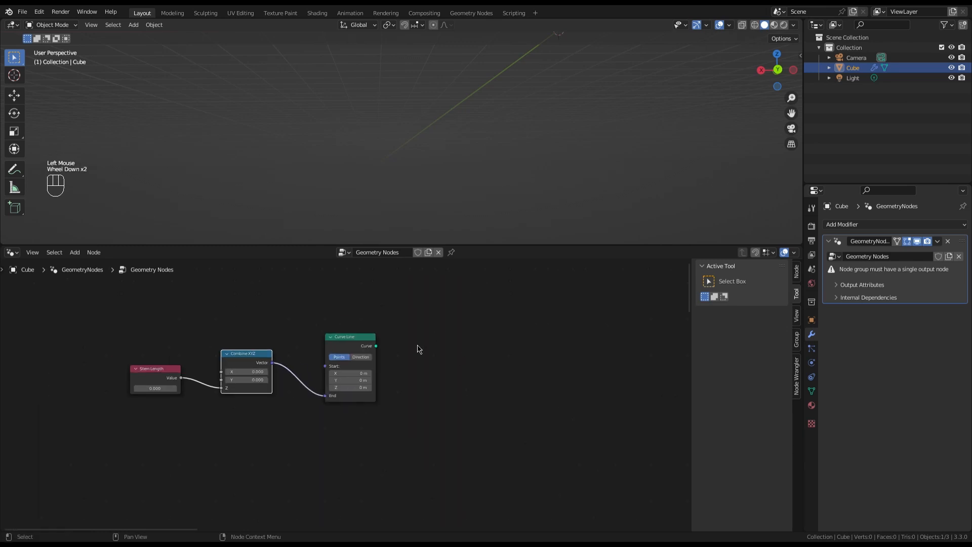
scroll(419, 347, "down", 2)
scroll(312, 327, "up", 3)
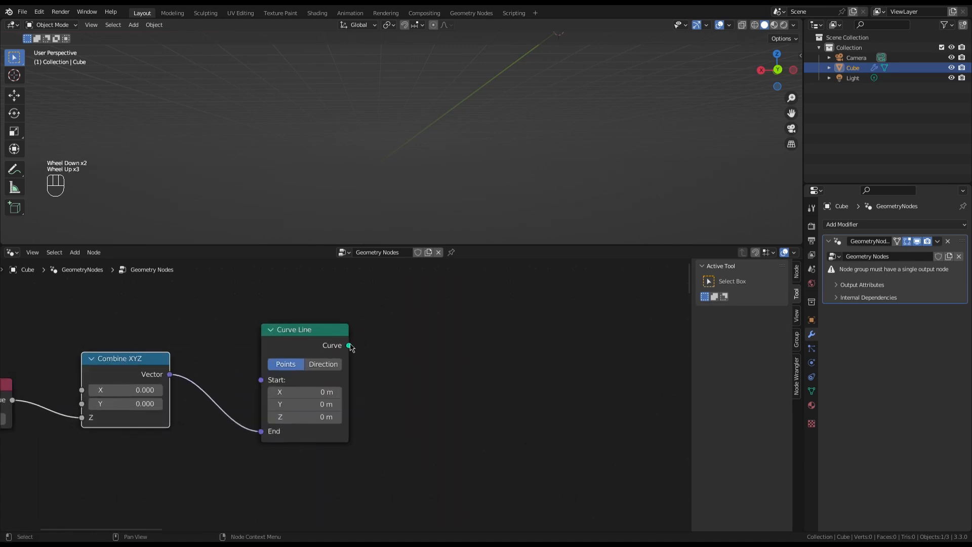
left_click(350, 346)
left_click_drag(349, 347, 434, 361)
type("group")
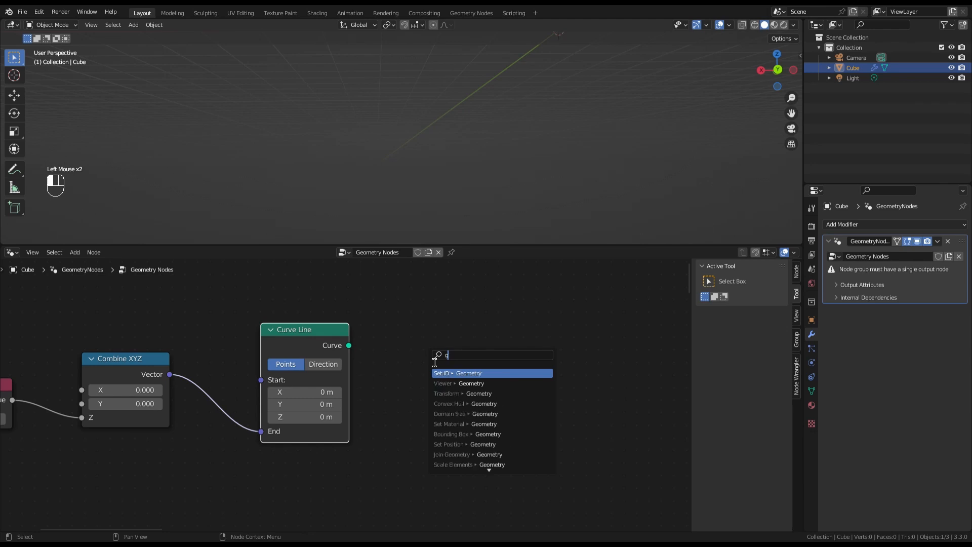
key("Escape")
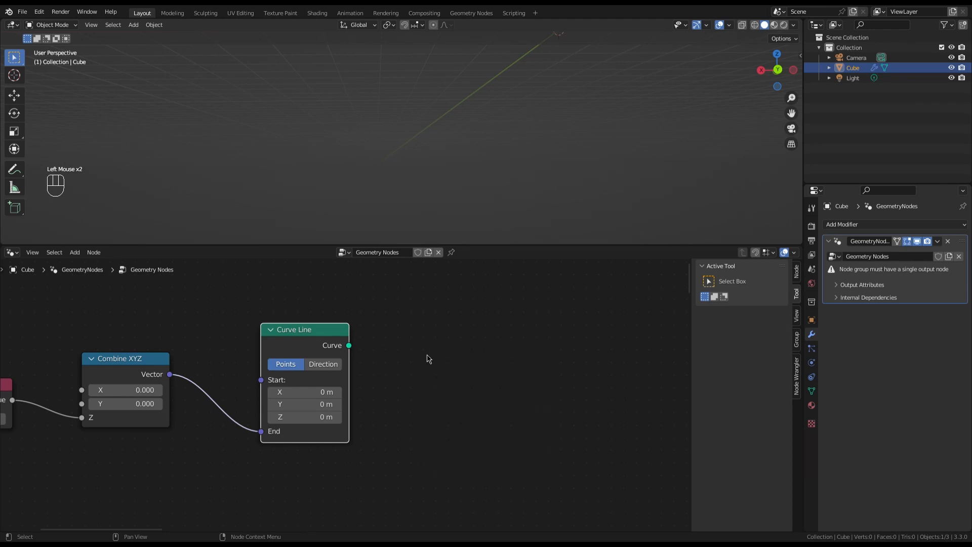
- Add a Group Output node and connect the Curve Line's Curve output to its Geometry input
key("shift+a")
type("sr")
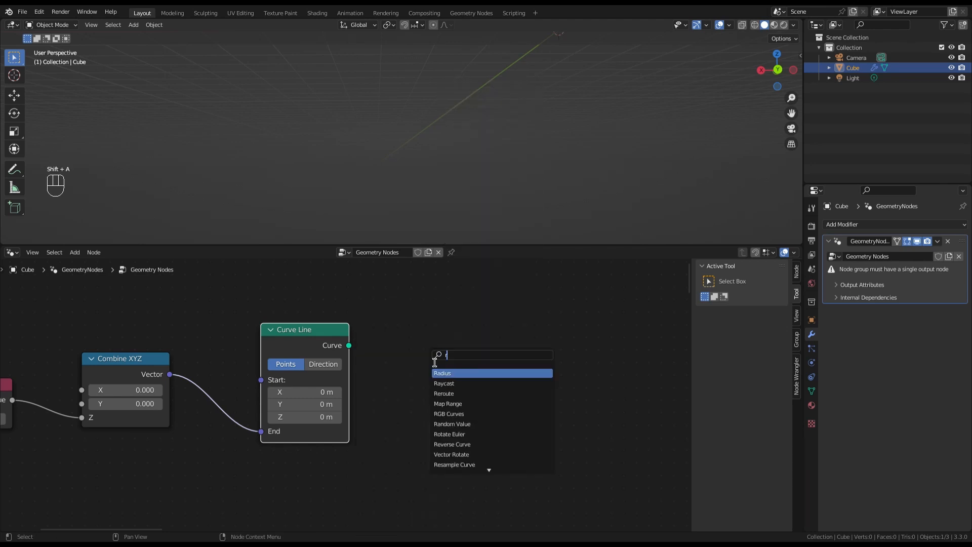
key("BackSpace")
type("group")
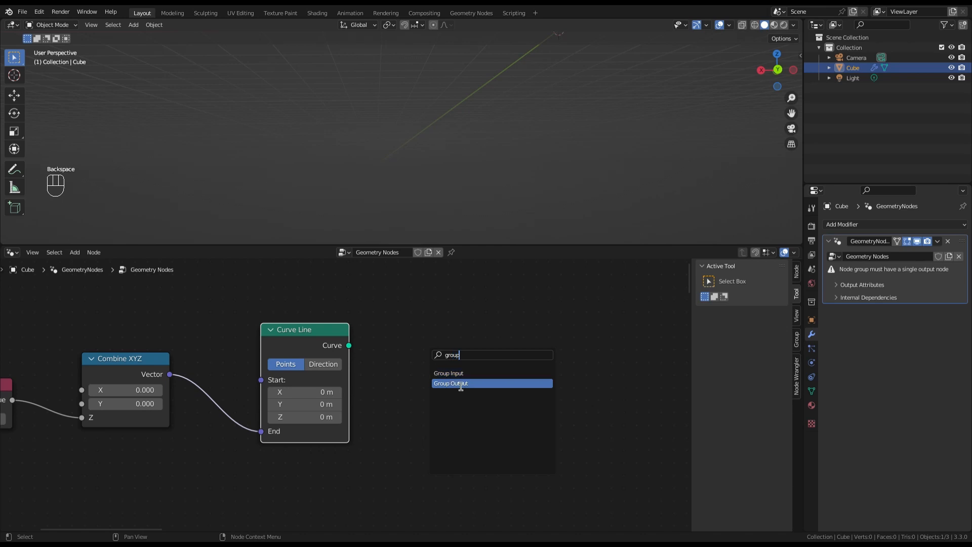
left_click(457, 383)
left_click(479, 354)
left_click_drag(349, 345, 450, 347)
- Set the Stem Length value to 0.200
scroll(434, 104, "down", 2)
middle_click_drag(443, 98, 510, 123)
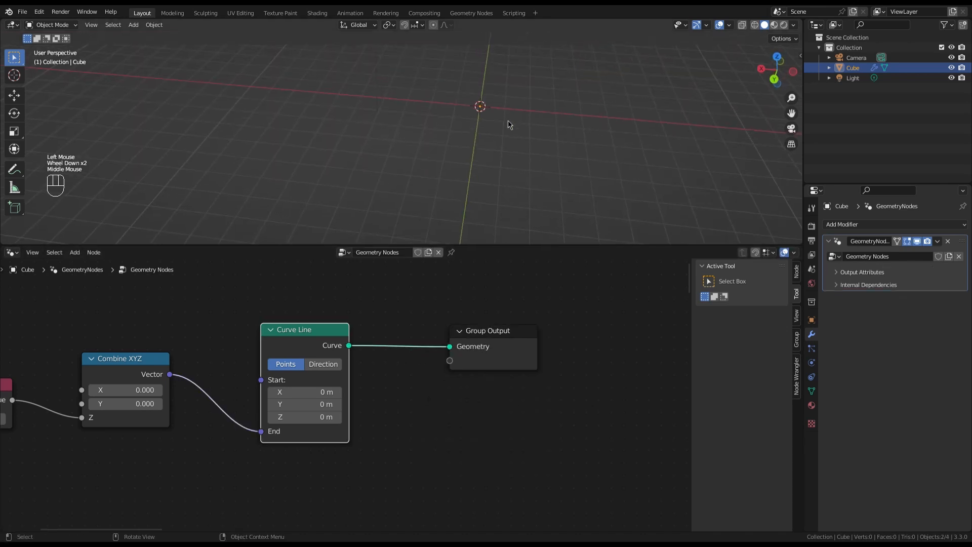
scroll(509, 124, "up", 5)
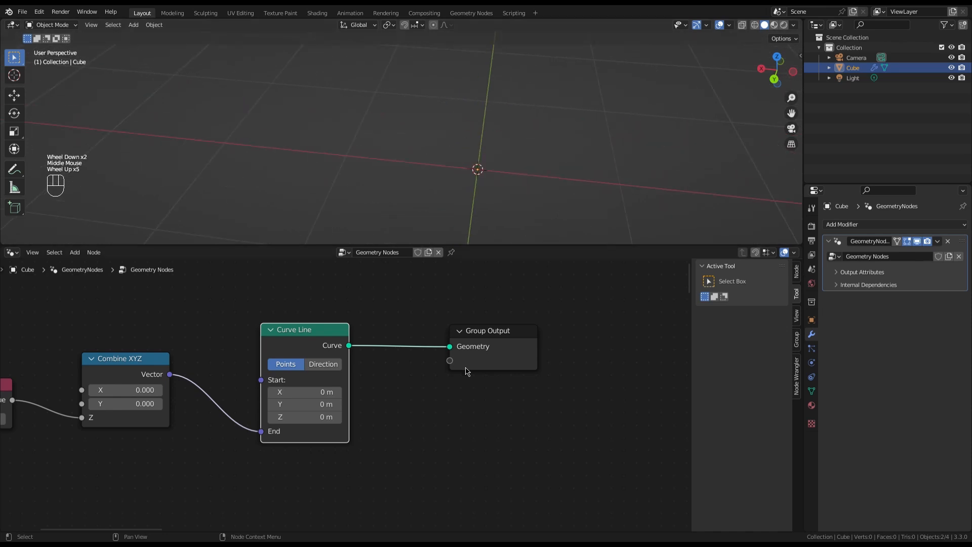
scroll(465, 371, "down", 2)
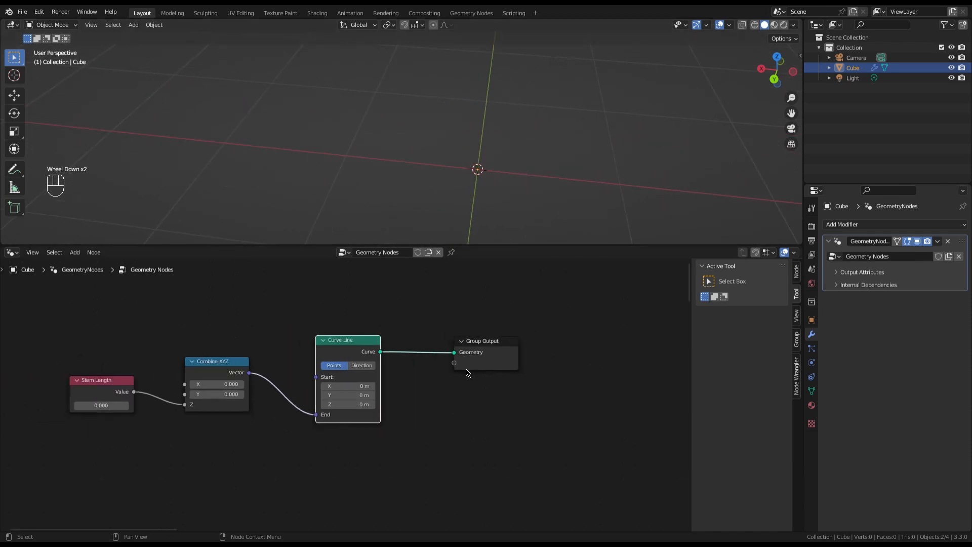
scroll(42, 443, "up", 2)
left_click(123, 396)
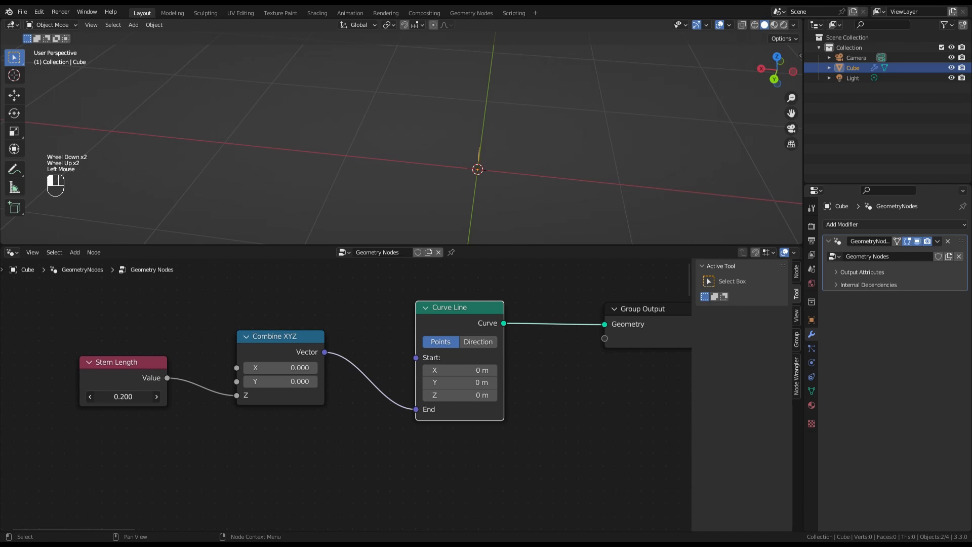
mouse_move(122, 397)
left_mouse_down()
mouse_move(101, 396)
mouse_move(120, 407)
left_mouse_up()
- Move the Group Output node farther from the Curve Line node and cut the link between them
scroll(81, 431, "down", 2)
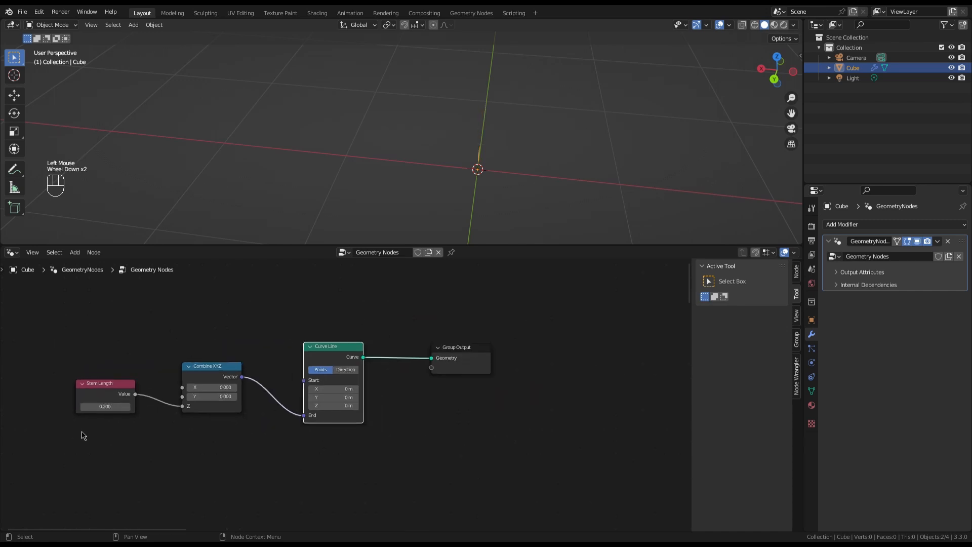
left_click_drag(463, 349, 537, 357)
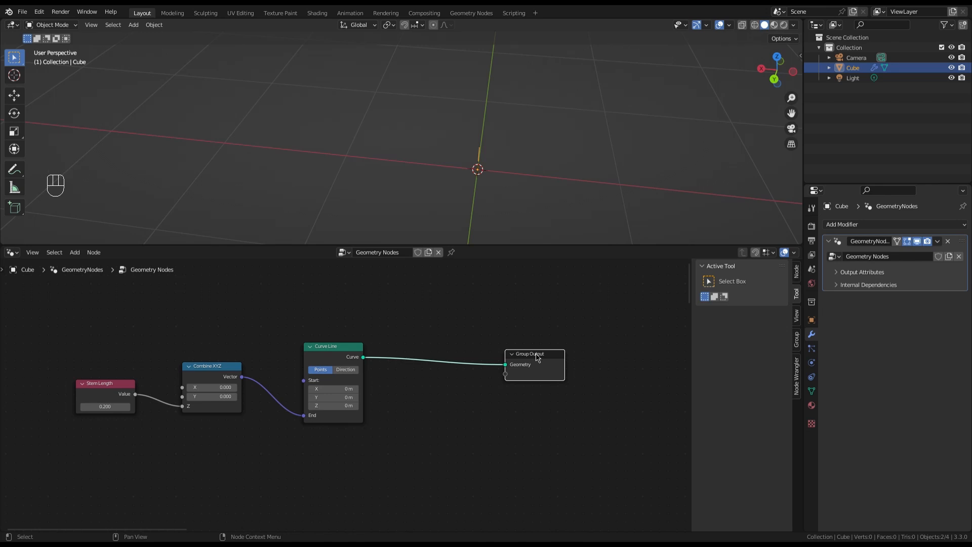
scroll(441, 352, "up", 2)
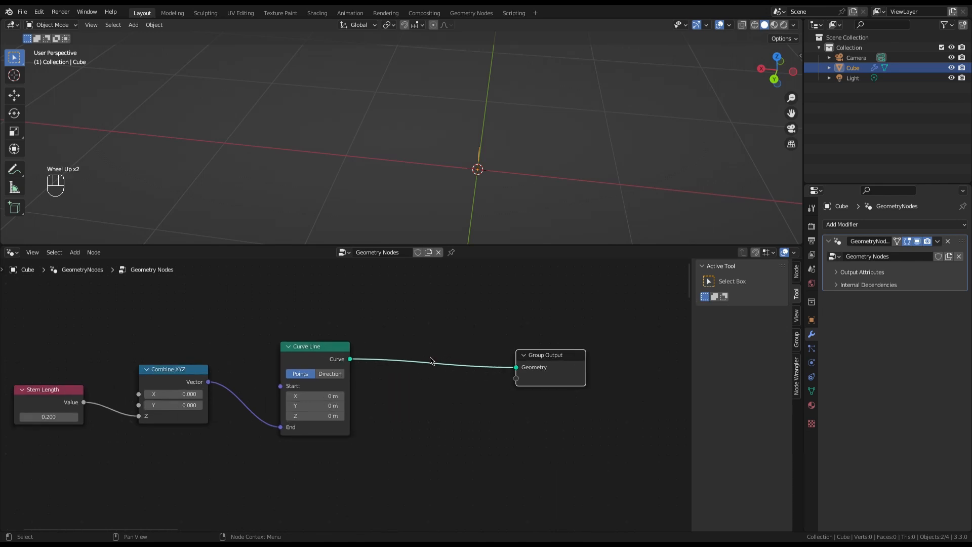
right_click_drag(431, 349, 430, 395, "ctrl")
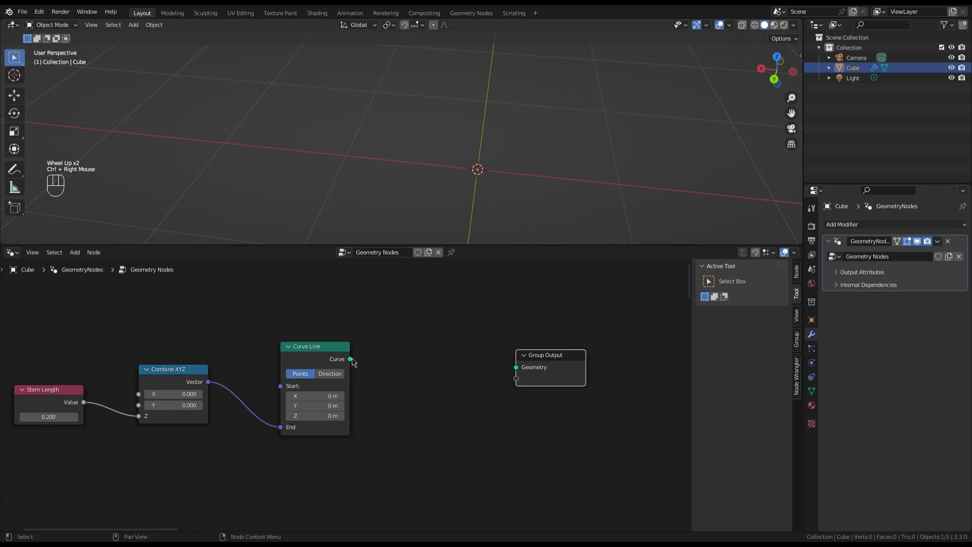
- Add a Resample Curve node fed by the Curve Line's Curve output and set its Count to 32
left_click_drag(350, 359, 400, 363)
type("res")
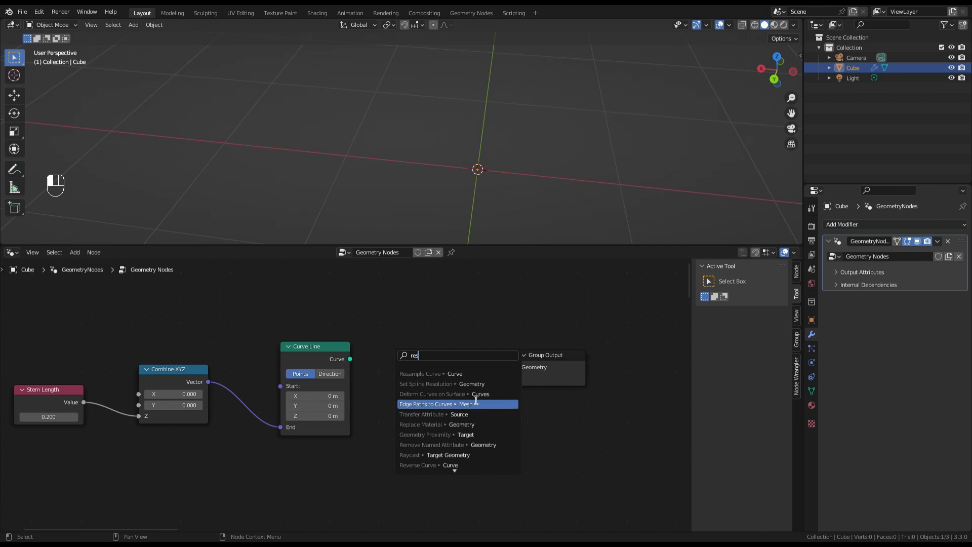
left_click(464, 373)
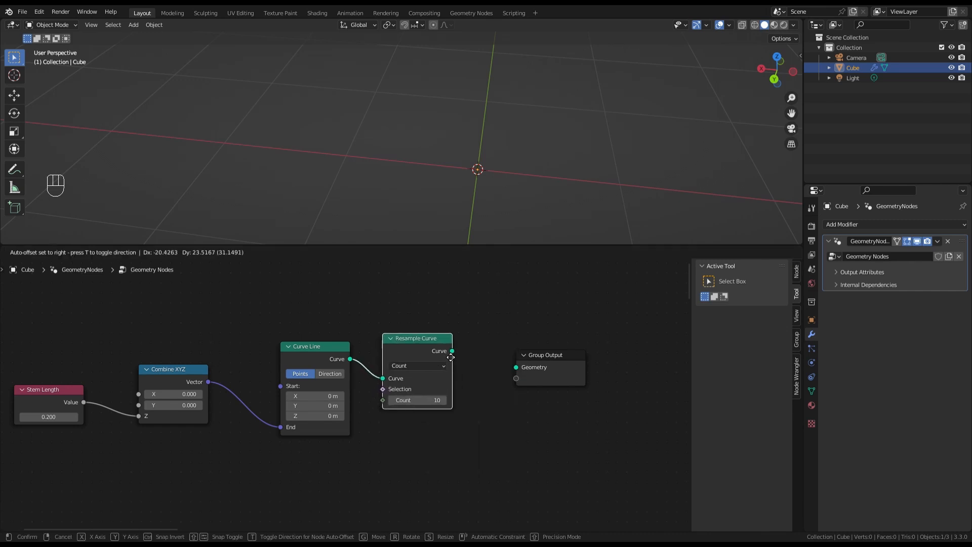
left_click(486, 358)
scroll(485, 359, "up", 2)
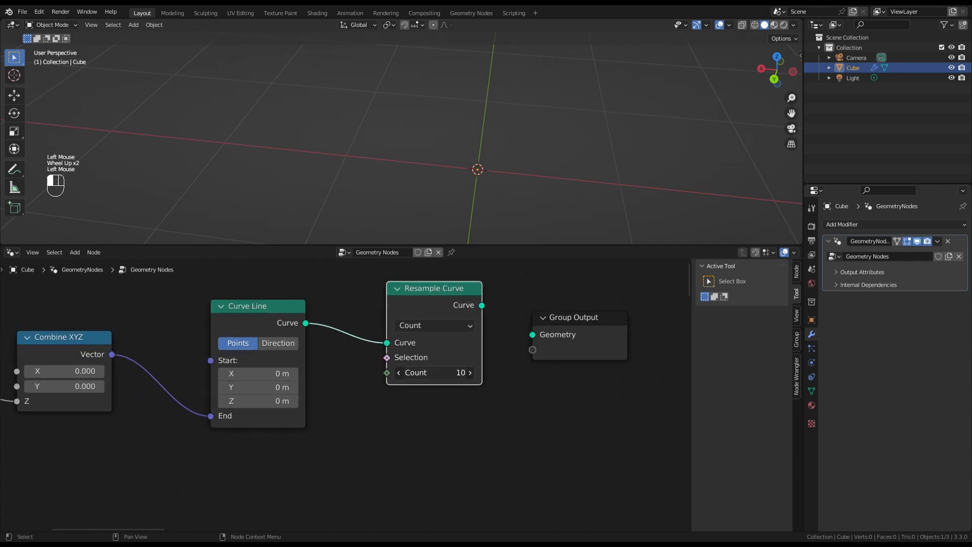
left_click(458, 373)
type("32")
left_click(472, 400)
scroll(472, 400, "down", 2)
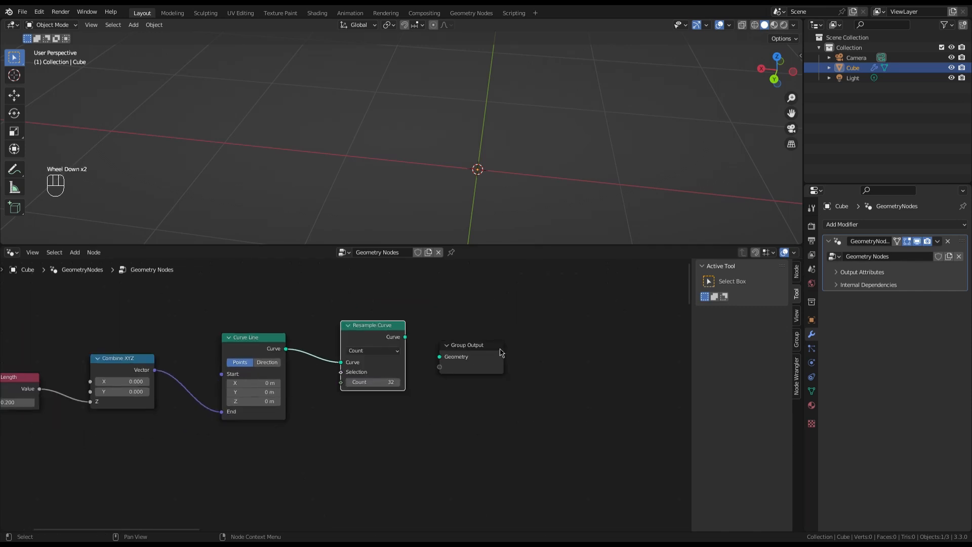
- Move the Group Output node farther away and add a Set Curve Radius node fed by Resample Curve's output
left_click_drag(501, 349, 572, 322)
scroll(476, 320, "up", 2)
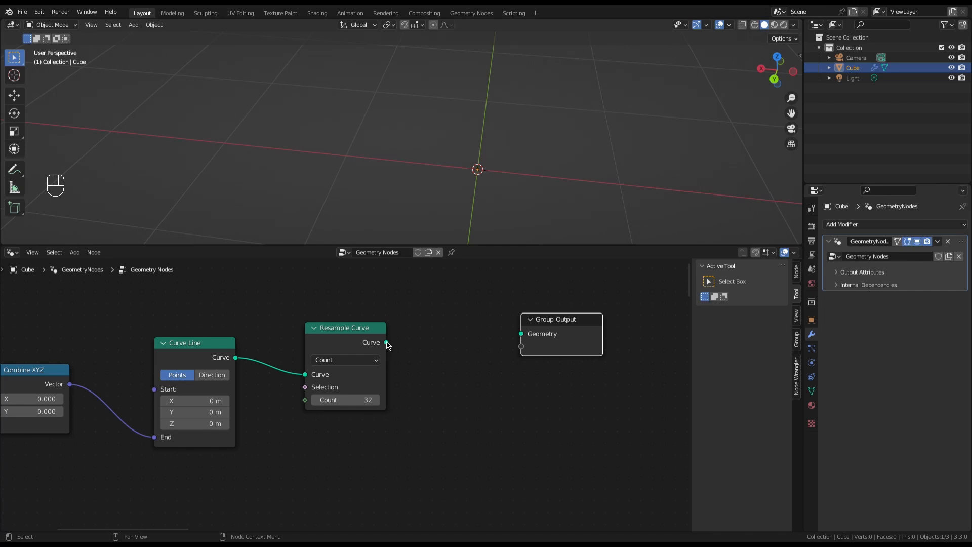
left_click_drag(386, 343, 420, 341)
type("set cu")
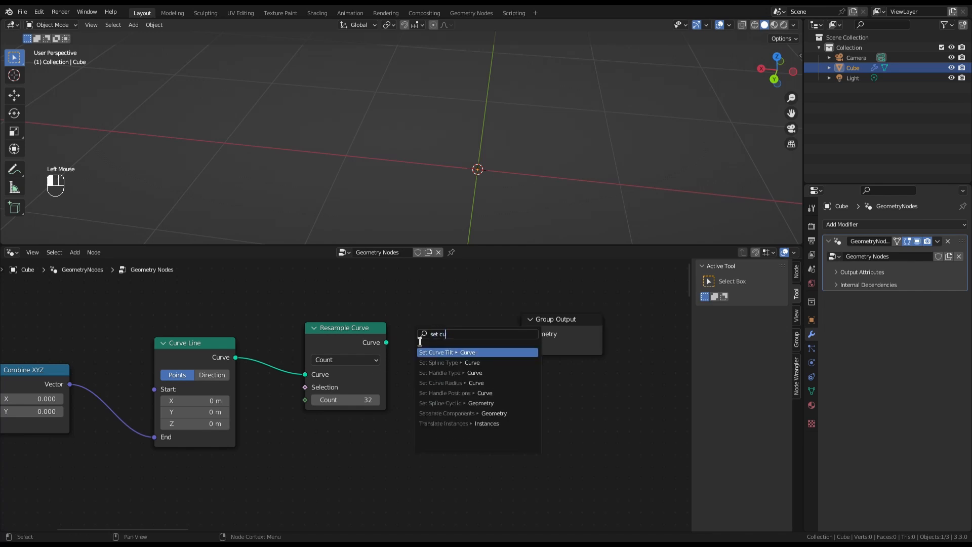
left_click(436, 384)
left_click(439, 355)
- Connect the Set Curve Radius node's Curve output to the Group Output's Geometry input
left_click_drag(560, 320, 580, 325)
left_click_drag(501, 315, 547, 338)
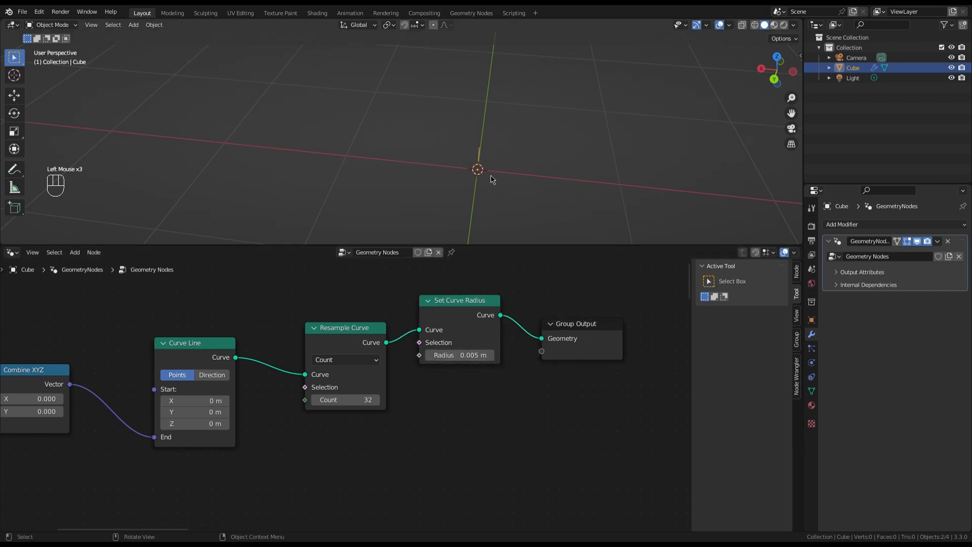
middle_click_drag(492, 177, 503, 151)
scroll(509, 145, "up", 3)
scroll(509, 145, "down", 1)
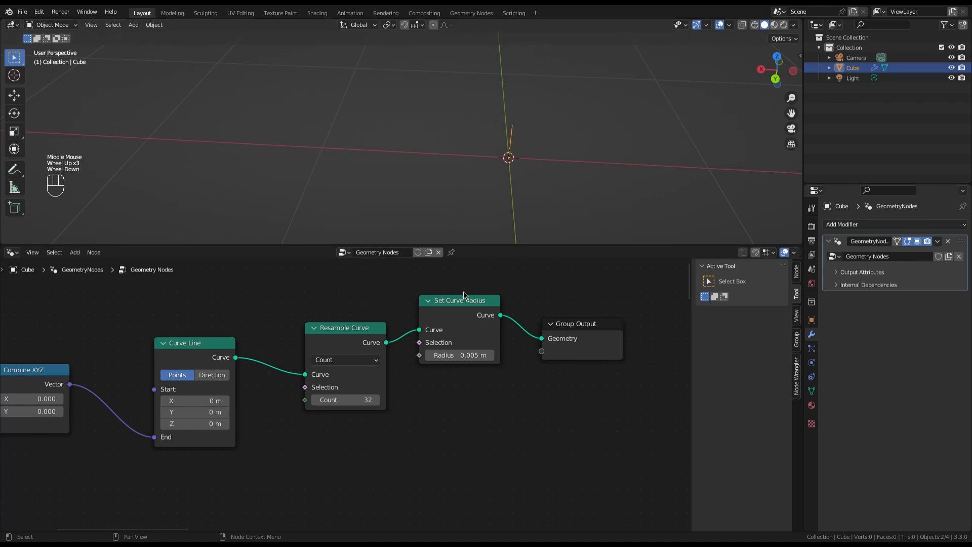
left_click_drag(464, 300, 466, 303)
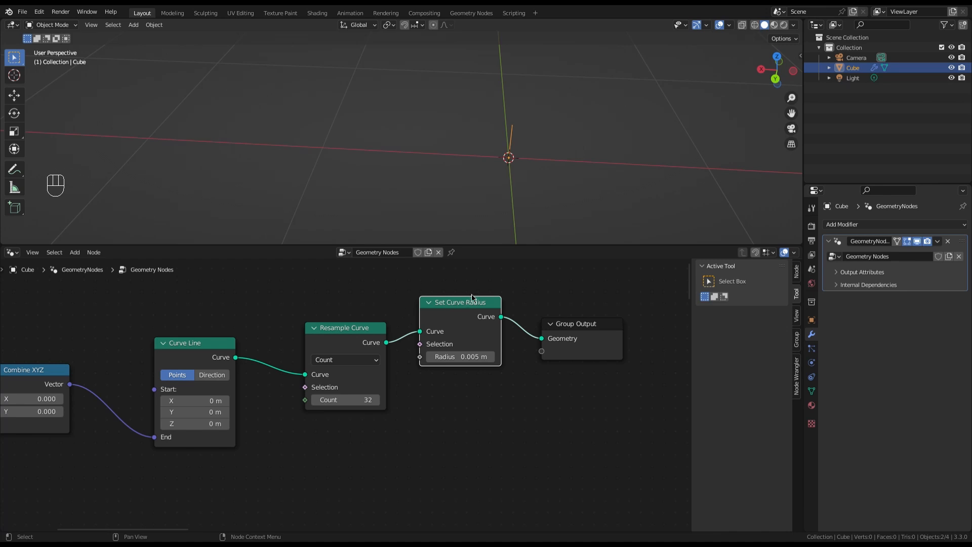
- Move the Group Output node farther from Set Curve Radius and cut the link between them
scroll(516, 310, "up", 2)
left_click(600, 336)
left_click_drag(600, 335, 686, 343)
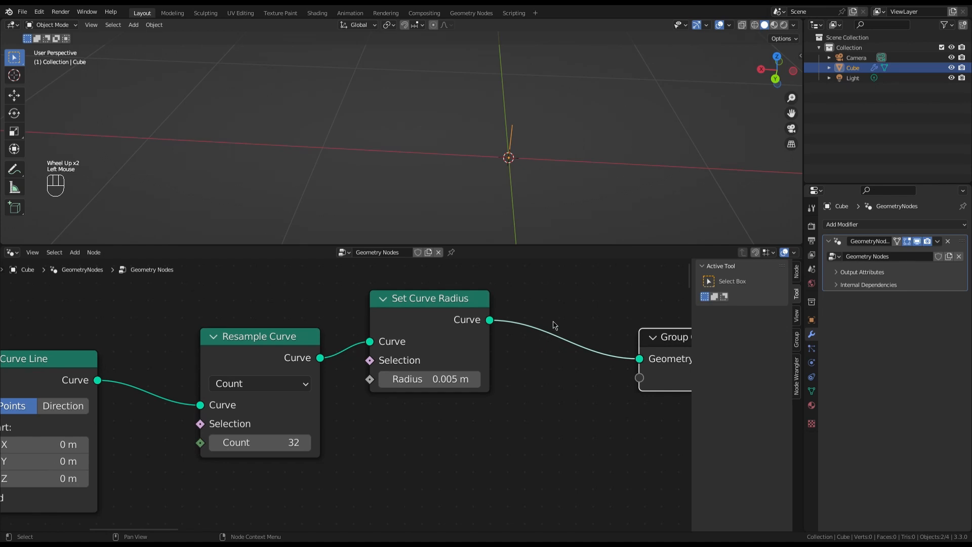
right_click_drag(550, 327, 538, 360, "ctrl")
- Add a Curve to Mesh node with its Curve input fed by the Set Curve Radius output
left_click_drag(491, 321, 526, 330)
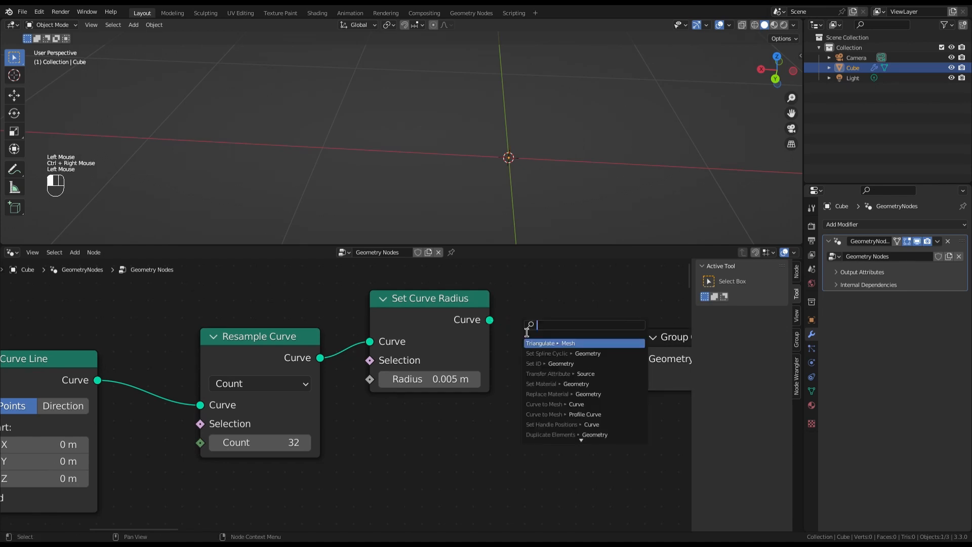
type("cru")
key("BackSpace")
key("BackSpace")
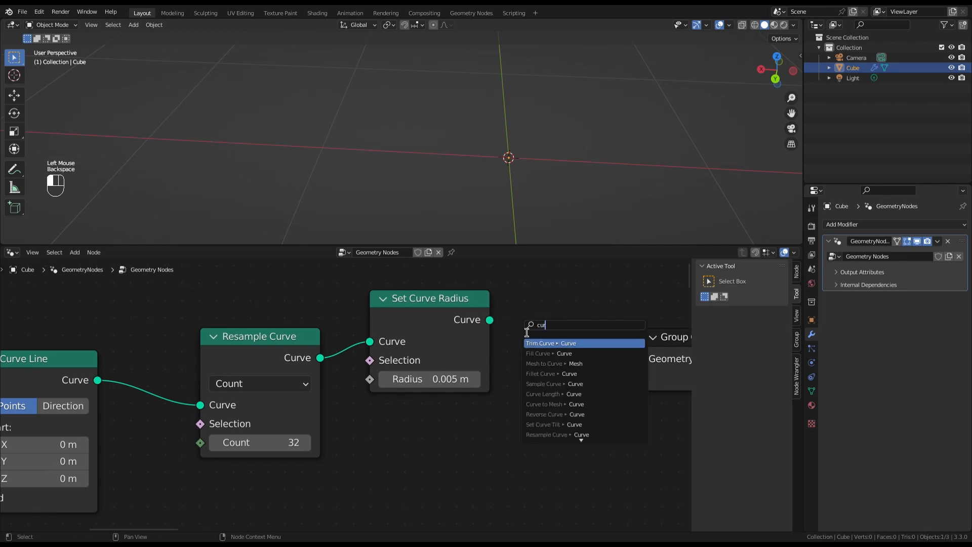
type("urve to")
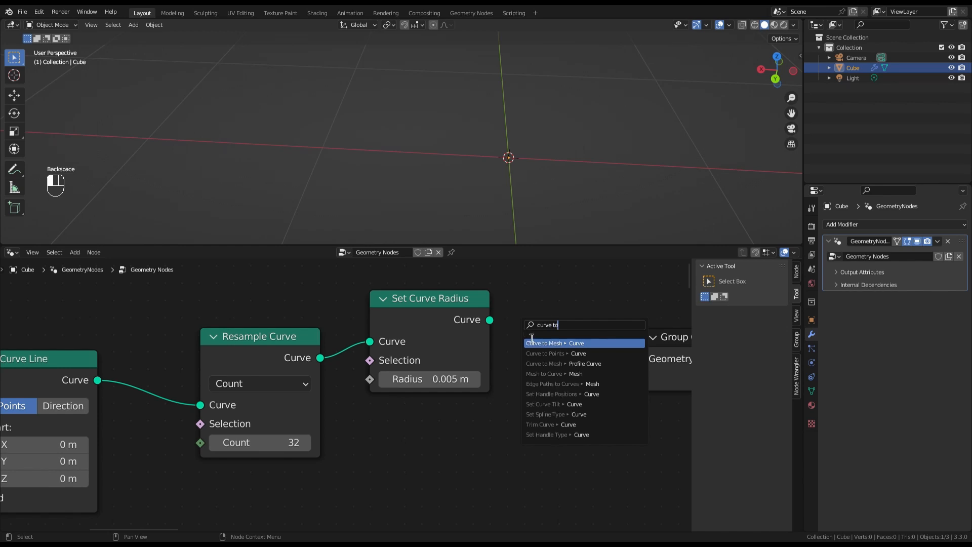
left_click(550, 344)
left_click(540, 333)
- Shift the Group Output node clear of Curve to Mesh and connect the Mesh output to its Geometry input
scroll(383, 399, "up", 1)
scroll(380, 401, "down", 5)
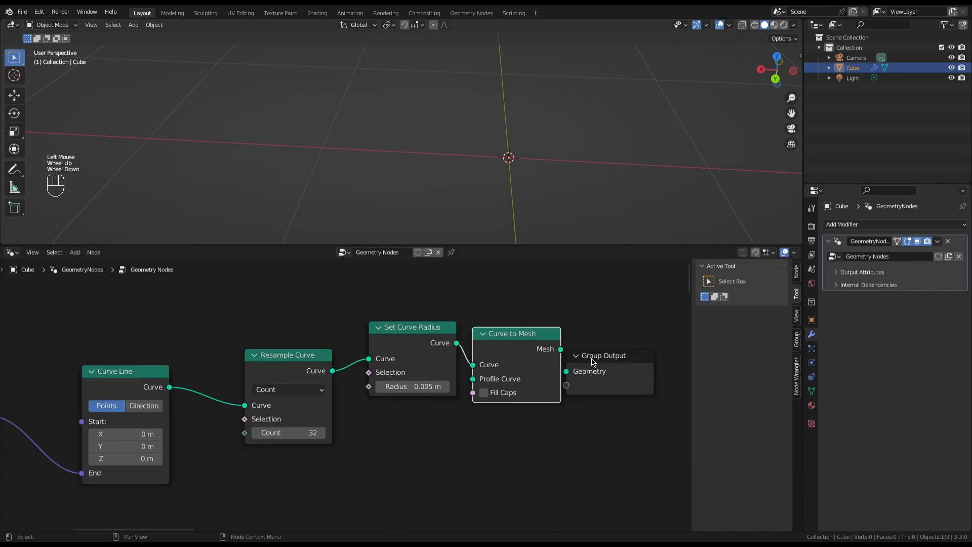
left_click_drag(598, 362, 623, 357)
left_click_drag(560, 349, 590, 367)
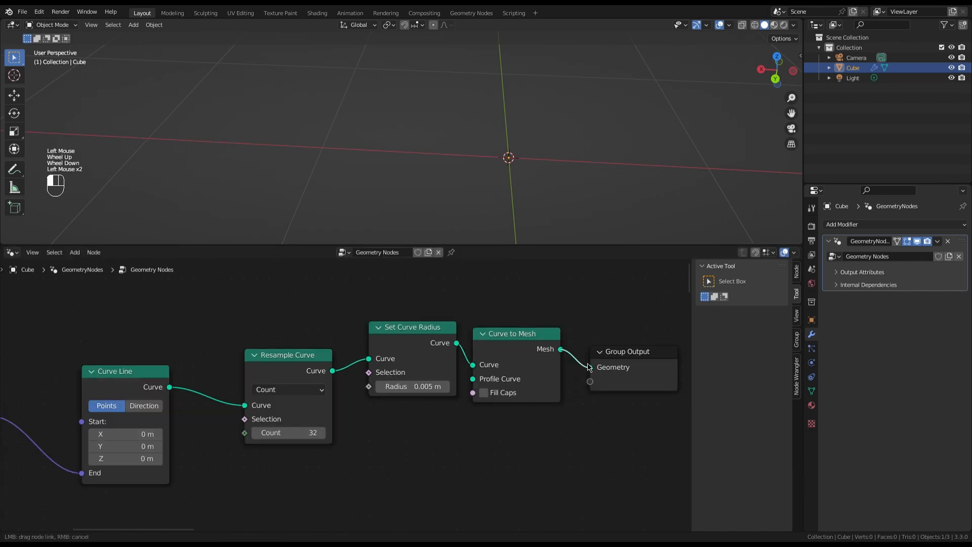
left_click(543, 347)
- Add a Curve Circle node feeding the Profile Curve input of Curve to Mesh
scroll(475, 395, "up", 2)
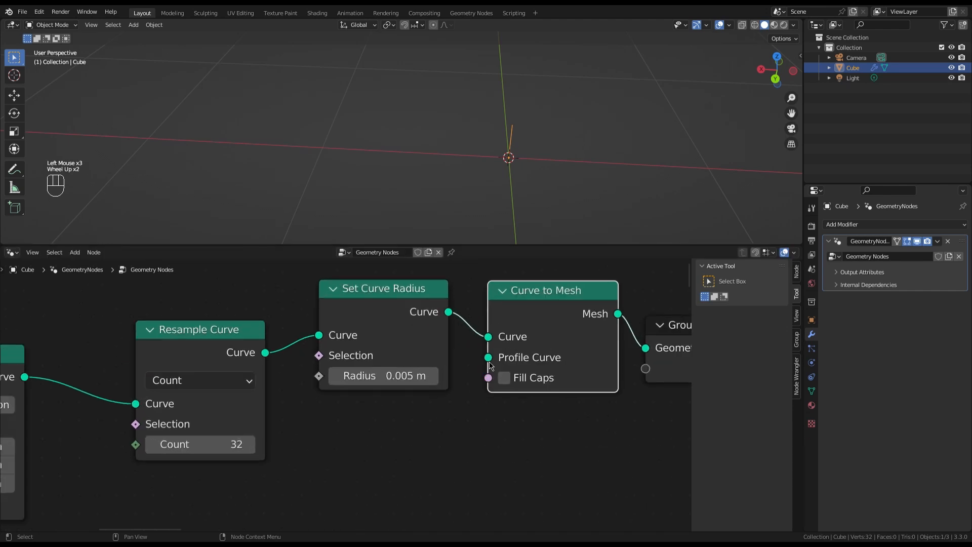
mouse_move(489, 363)
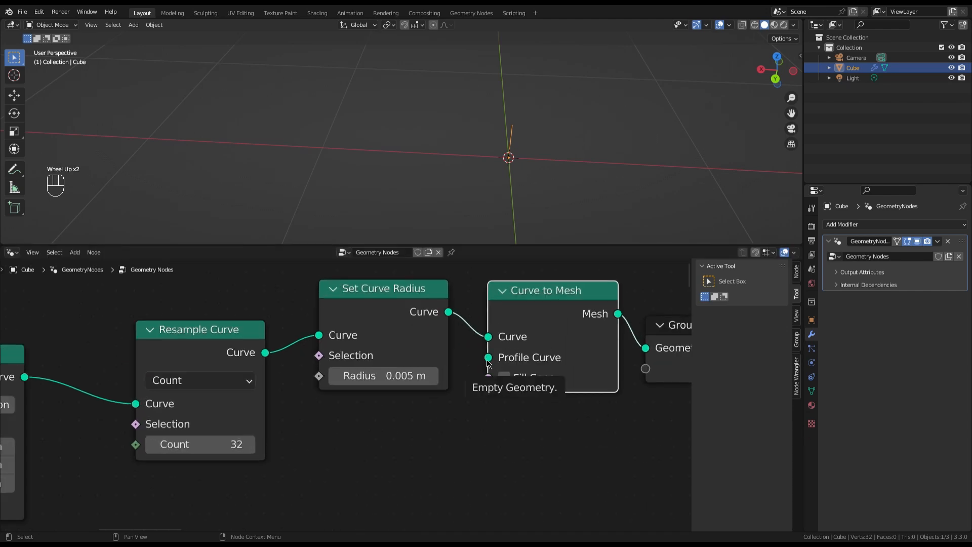
left_click_drag(488, 359, 444, 430)
type("cir")
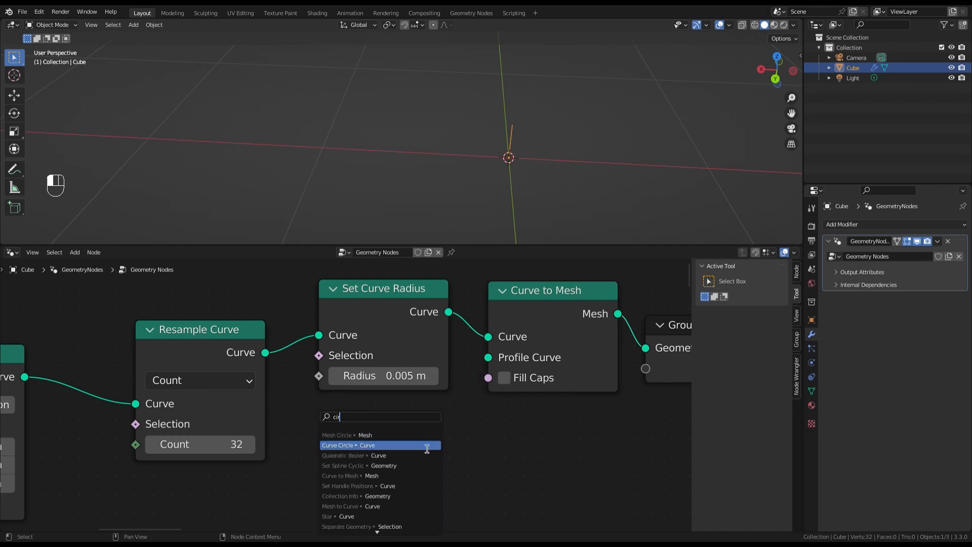
left_click(424, 445)
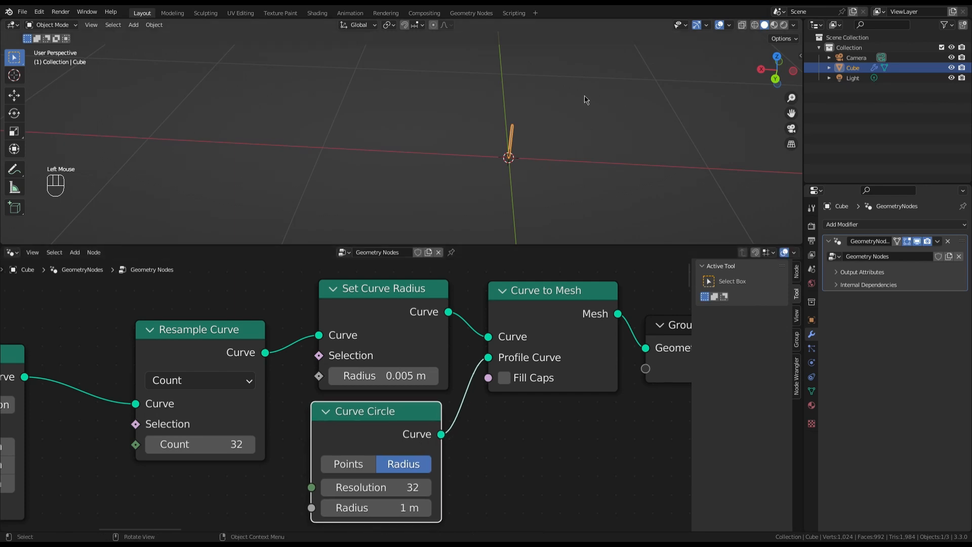
- Enable Fill Caps on the Curve to Mesh node and inspect the stem's end in the 3D view
scroll(522, 134, "up", 2)
scroll(506, 137, "down", 2)
scroll(436, 184, "up", 1)
middle_click(436, 184)
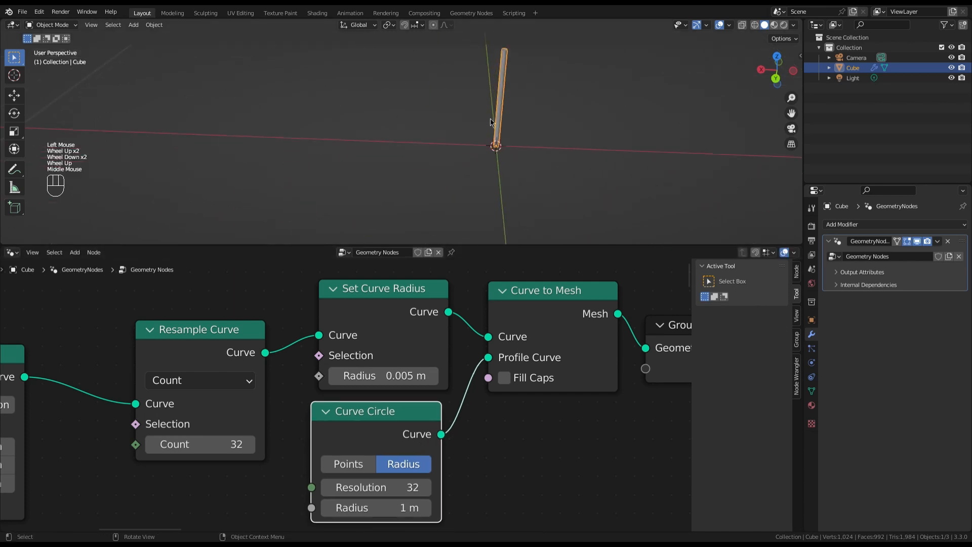
scroll(520, 92, "down", 1)
scroll(520, 91, "up", 1)
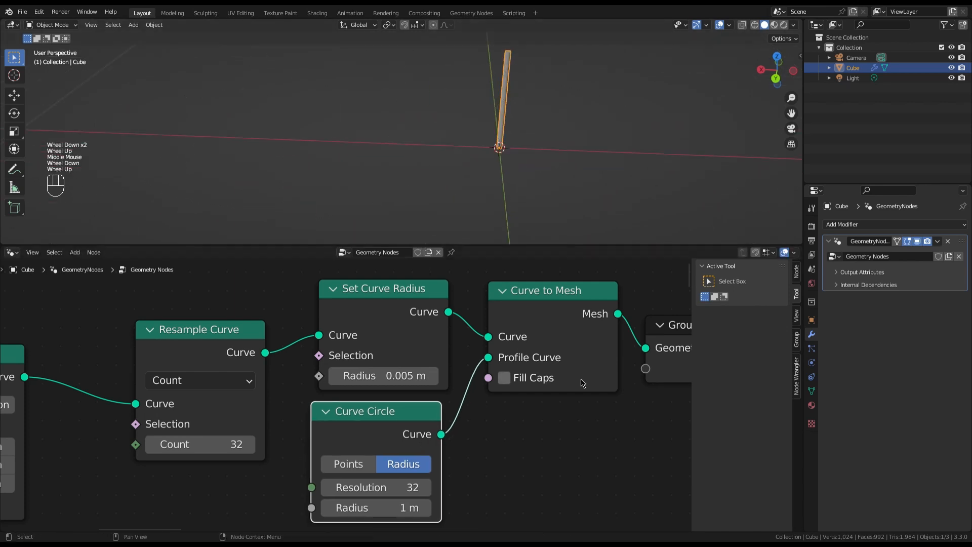
left_click(504, 378)
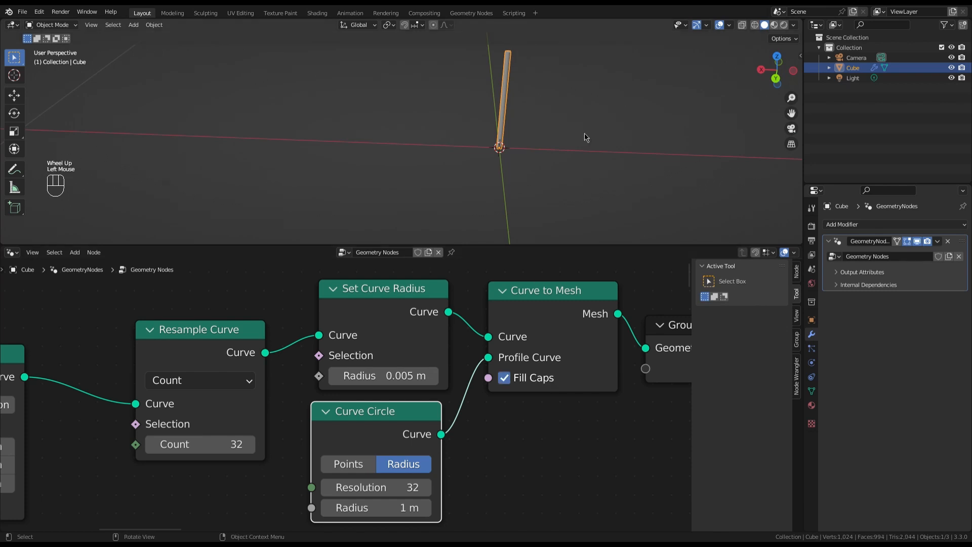
scroll(501, 54, "up", 1)
scroll(501, 54, "down", 1)
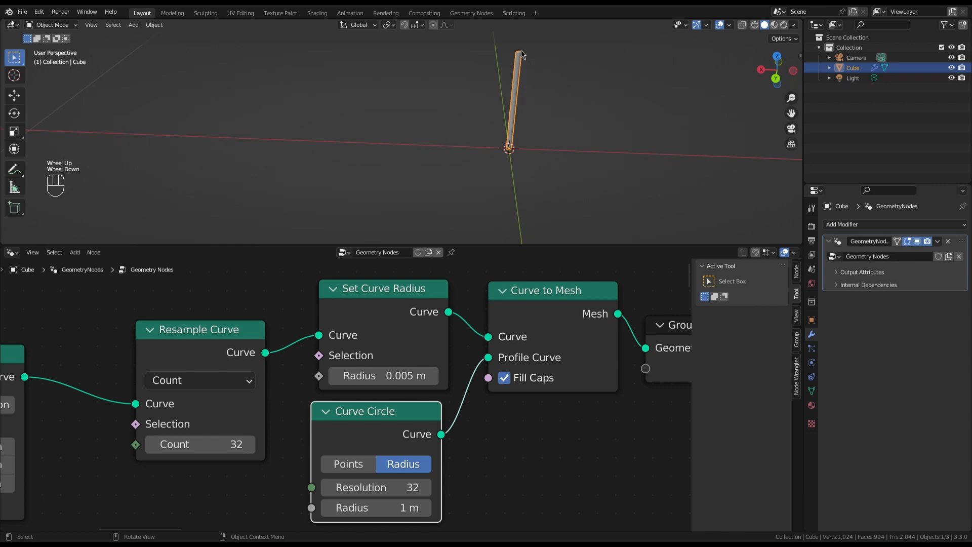
scroll(522, 56, "down", 3)
scroll(519, 98, "up", 2)
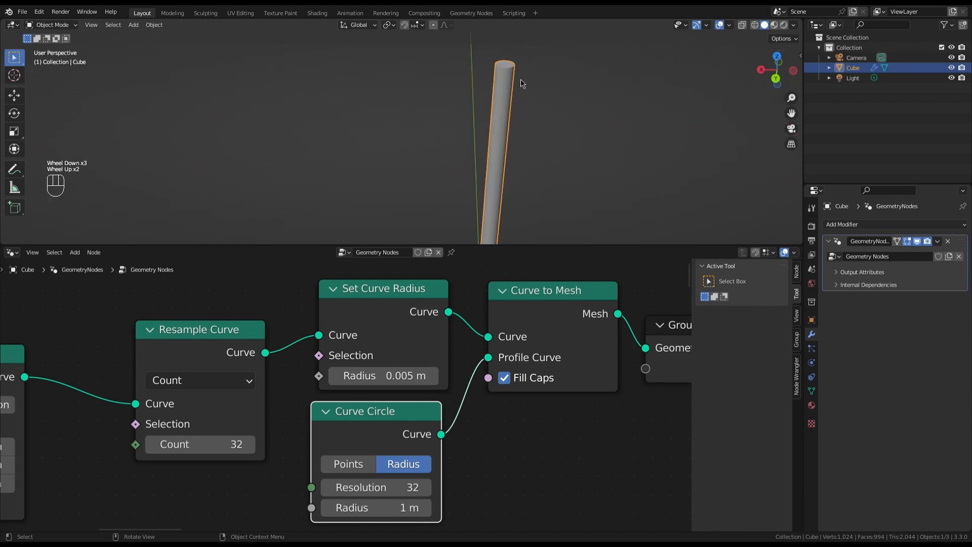
- Set the Curve Circle's Radius to 0.9 m
left_click(387, 508)
mouse_move(387, 508)
left_mouse_down()
mouse_move(418, 508)
mouse_move(377, 507)
left_mouse_up()
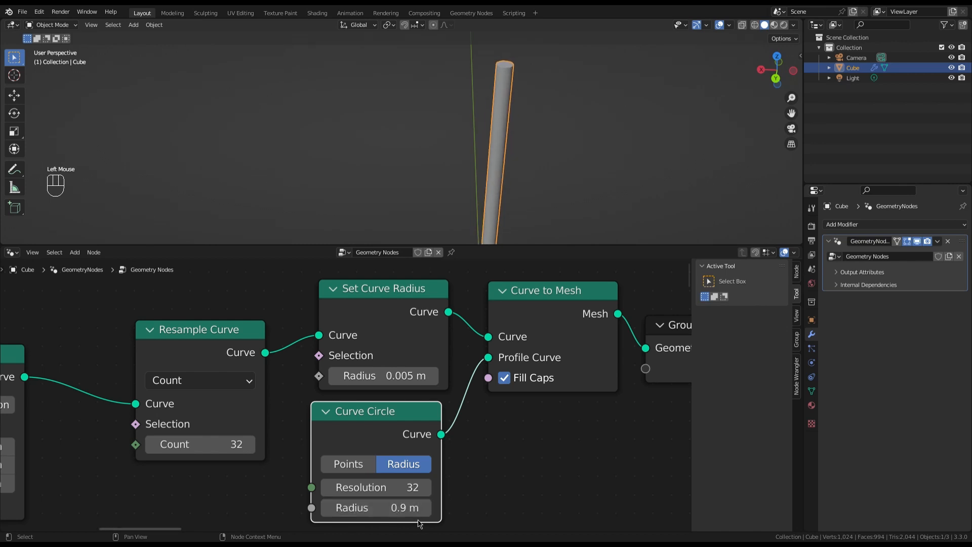
scroll(474, 483, "down", 1)
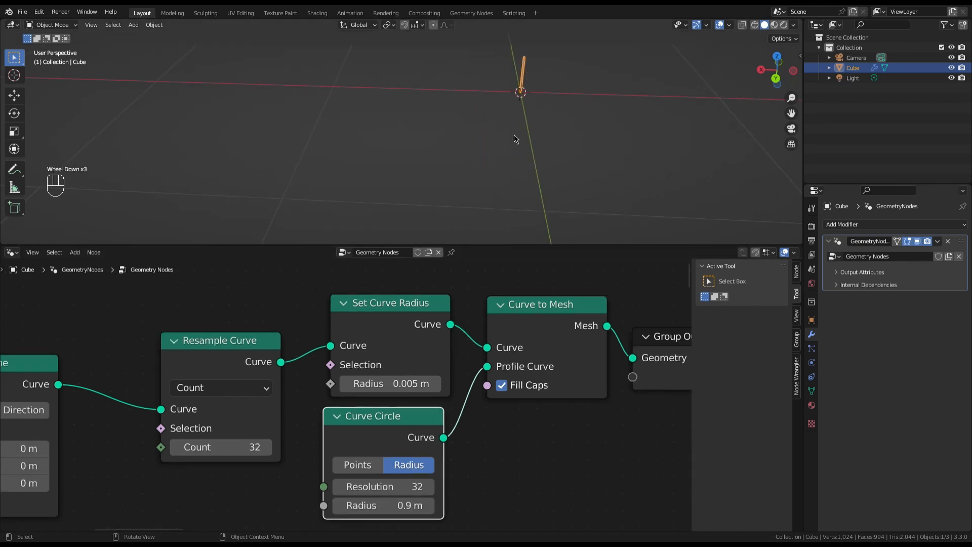
- Tidy the node layout by moving Curve Circle slightly down and Resample Curve slightly up and away from Set Curve Radius
scroll(462, 463, "down", 4)
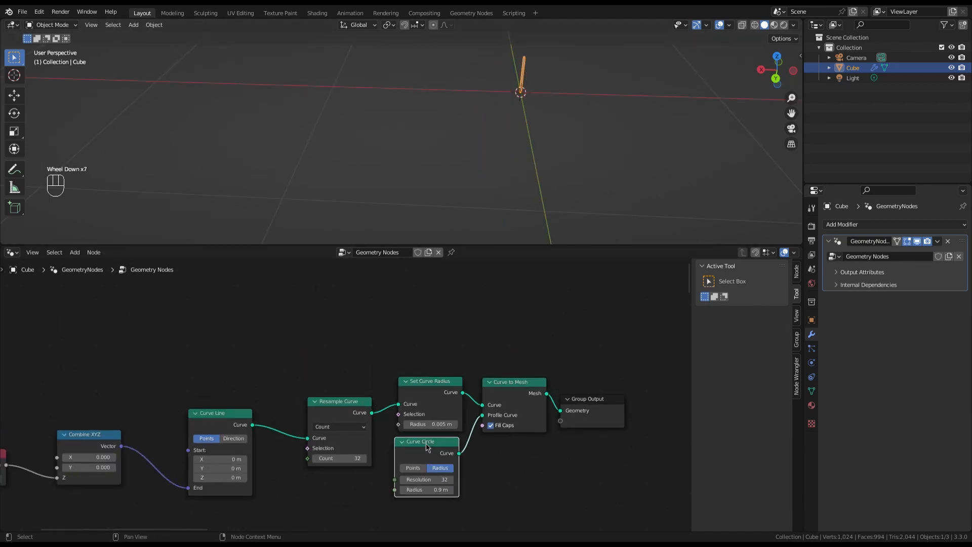
left_click_drag(427, 442, 427, 448)
left_click_drag(332, 405, 328, 401)
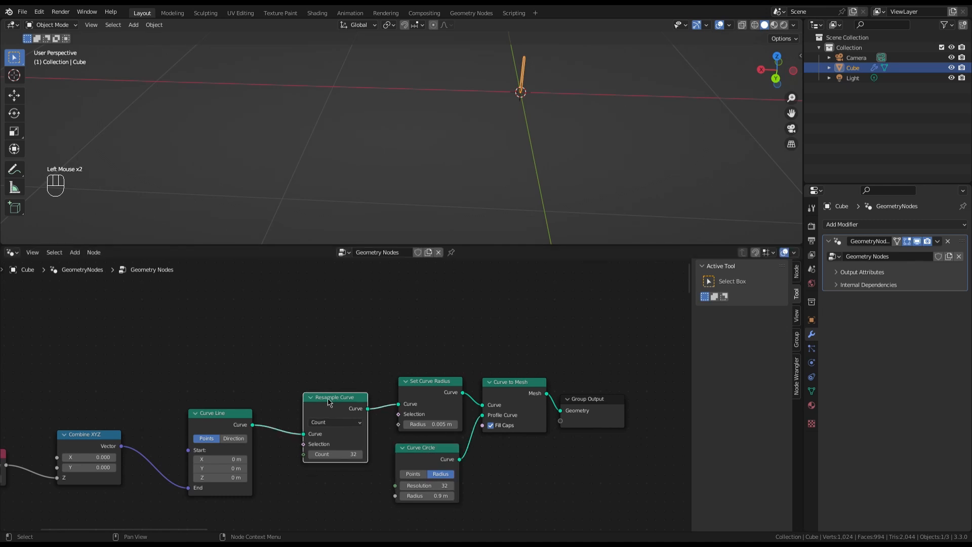
scroll(348, 398, "down", 3)
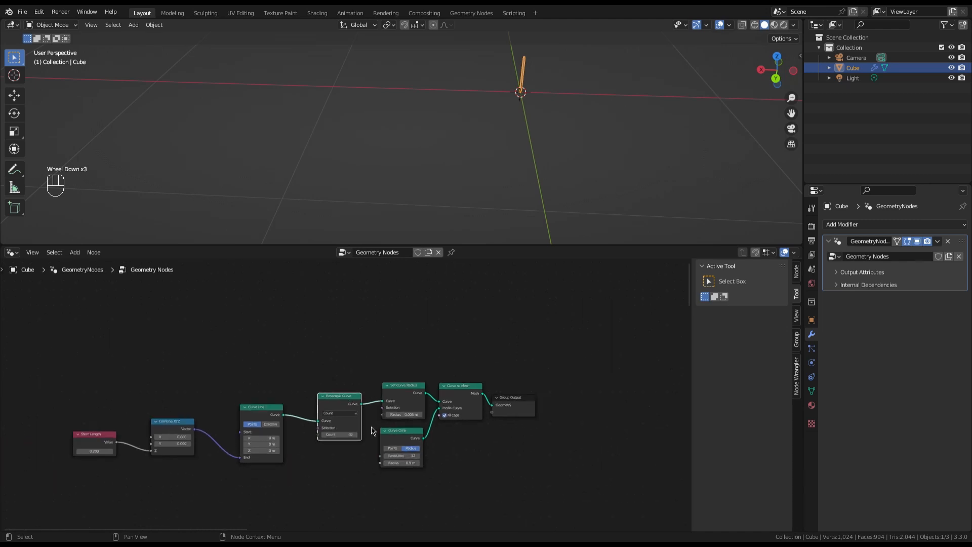
- Add a Math node set to Multiply below Resample Curve, feeding the Radius input of Set Curve Radius
scroll(383, 420, "up", 6)
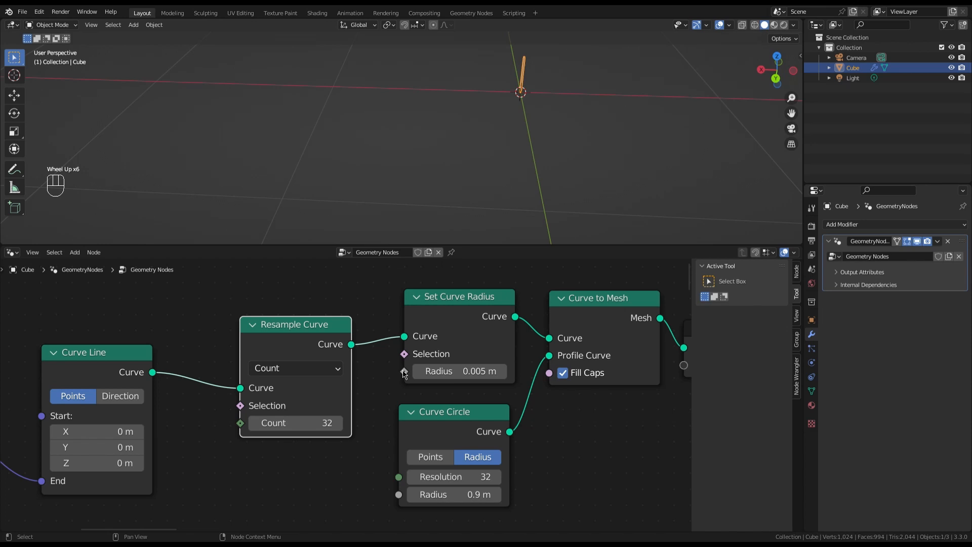
left_click_drag(403, 371, 326, 496)
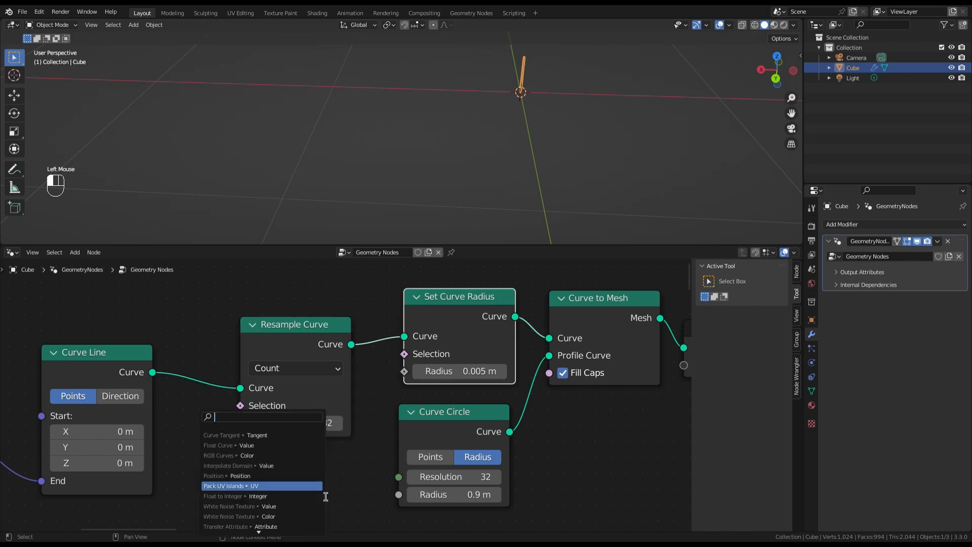
type("multi")
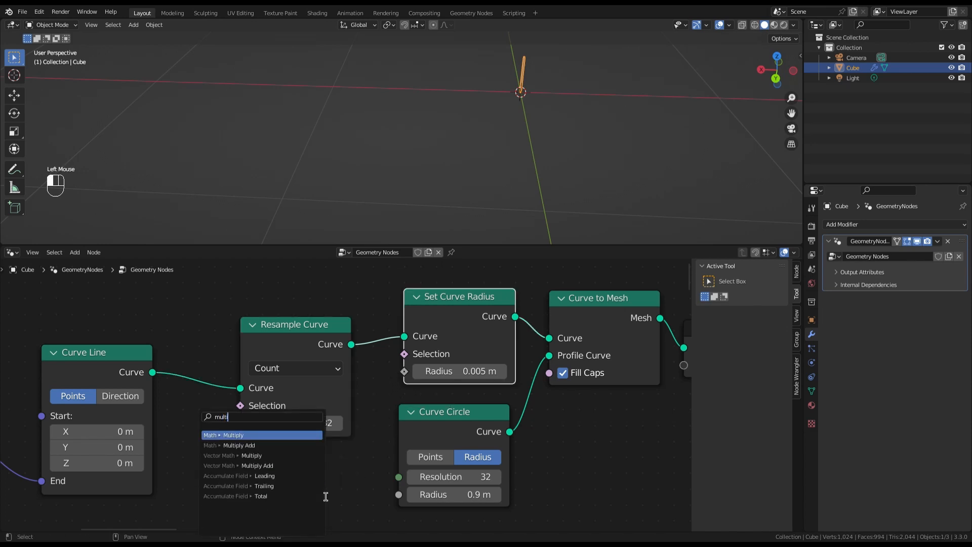
left_click(303, 435)
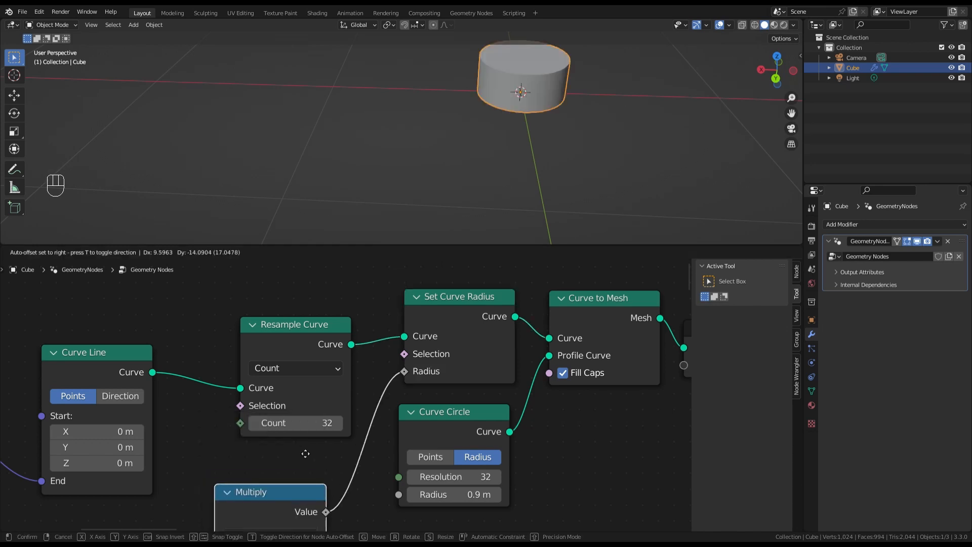
left_click(328, 434)
scroll(268, 488, "down", 3)
scroll(265, 488, "up", 4)
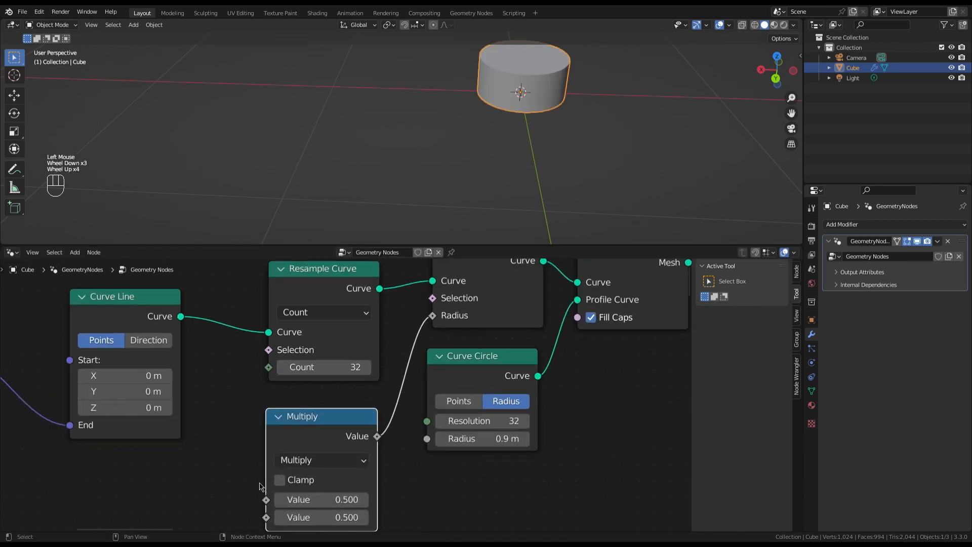
scroll(243, 501, "down", 2)
scroll(203, 514, "up", 4)
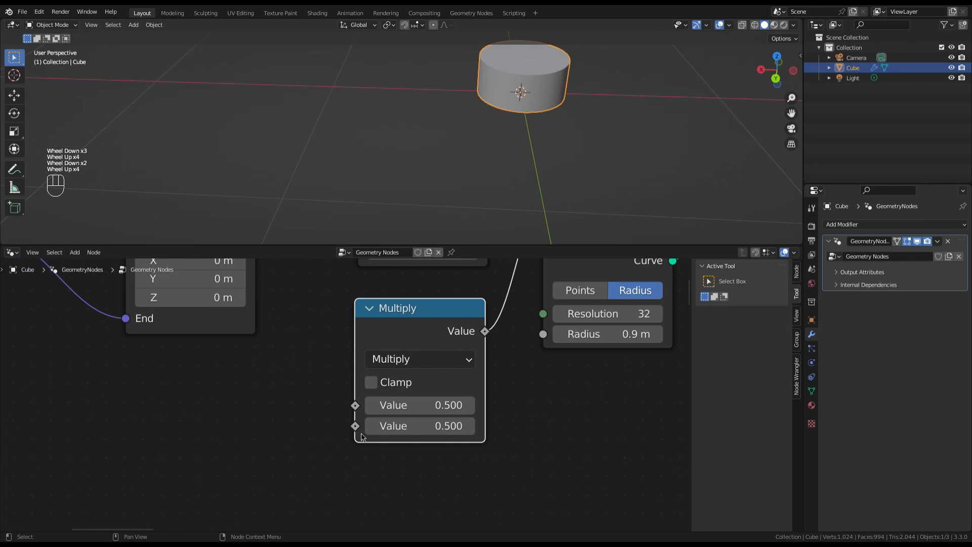
- Add a Value node feeding the Multiply node's second Value input and label it Stem Thickness
left_click_drag(355, 426, 274, 506)
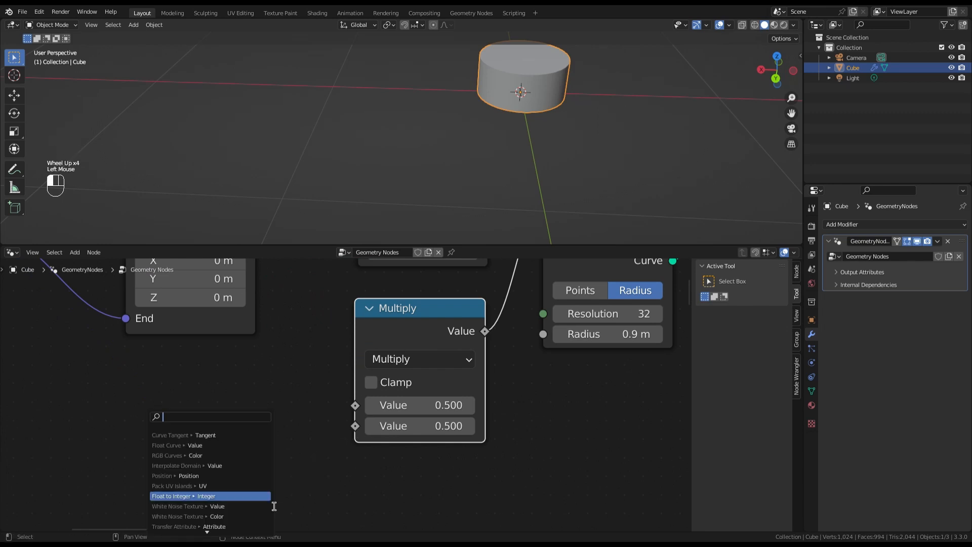
type("valu")
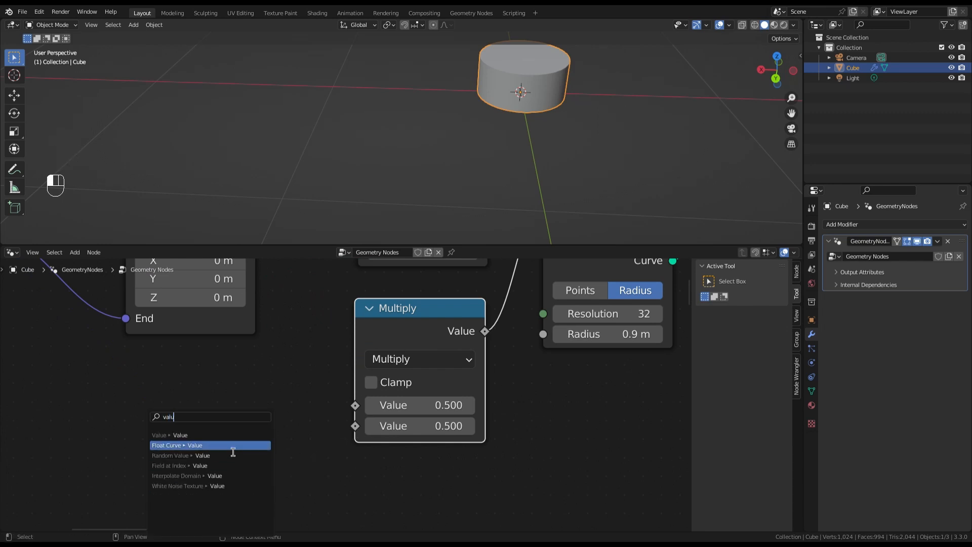
left_click(232, 436)
left_click(249, 432)
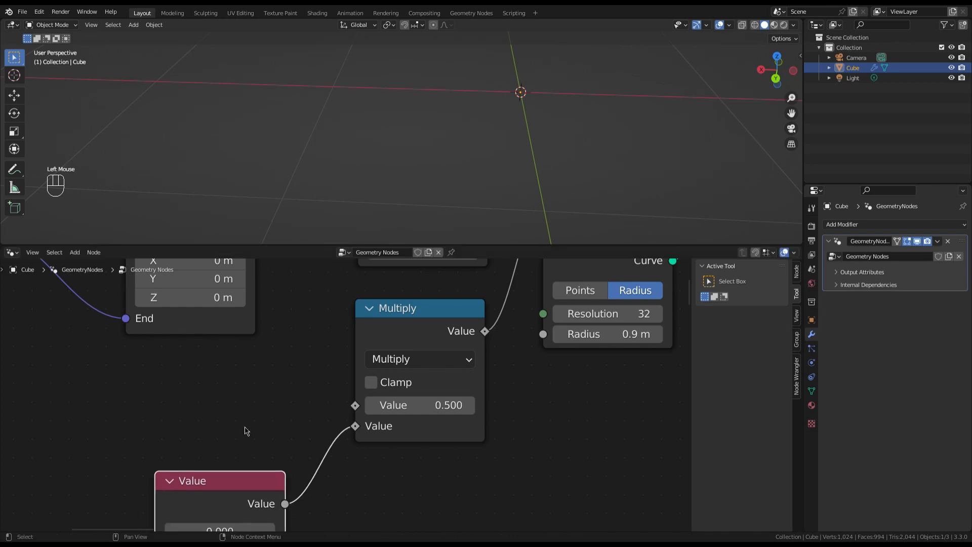
left_click(228, 474)
key("F2")
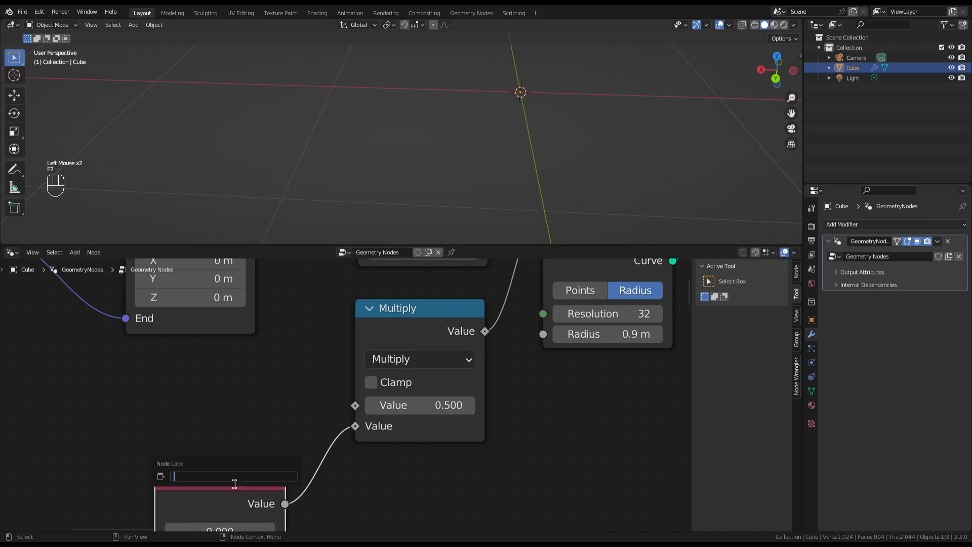
type("Stem Thickness")
key("Return")
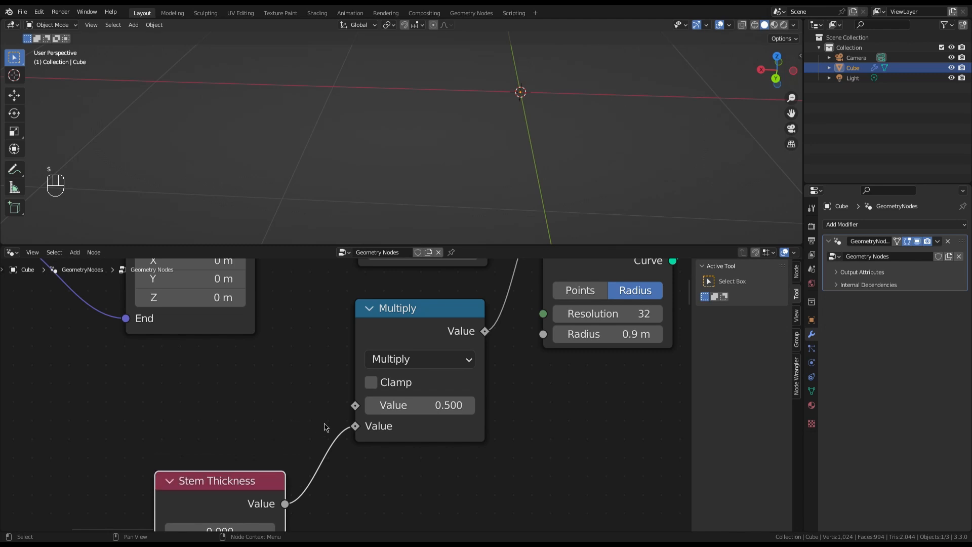
- Make room in the node layout by moving the Multiply and Stem Thickness nodes slightly down
scroll(366, 397, "down", 2)
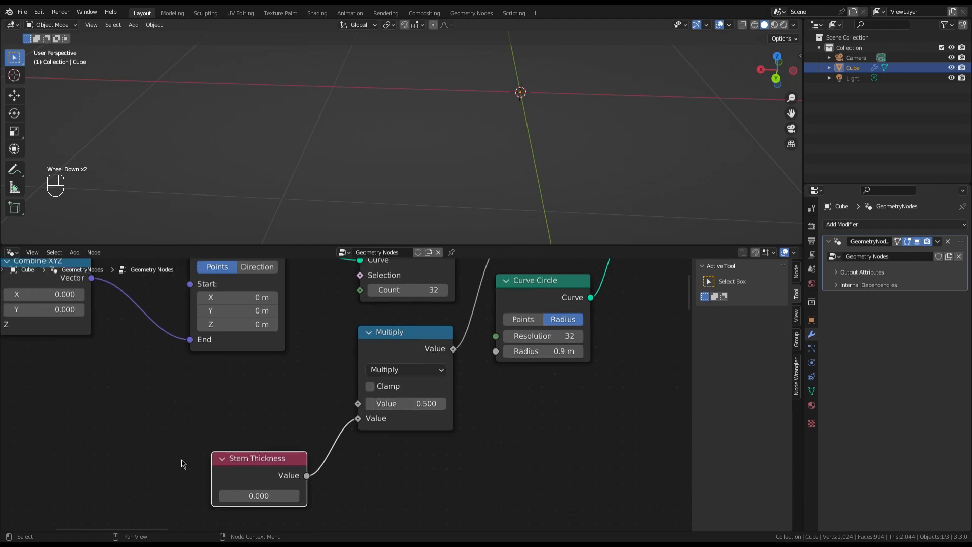
scroll(145, 455, "up", 2)
scroll(268, 461, "down", 2)
left_click_drag(289, 460, 296, 463)
left_click_drag(430, 360, 430, 367)
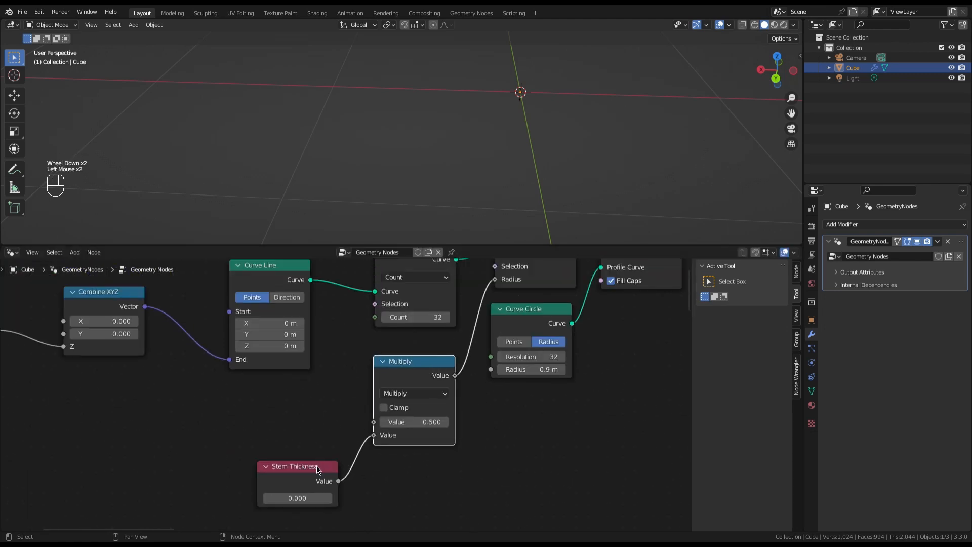
left_click_drag(335, 464, 339, 468)
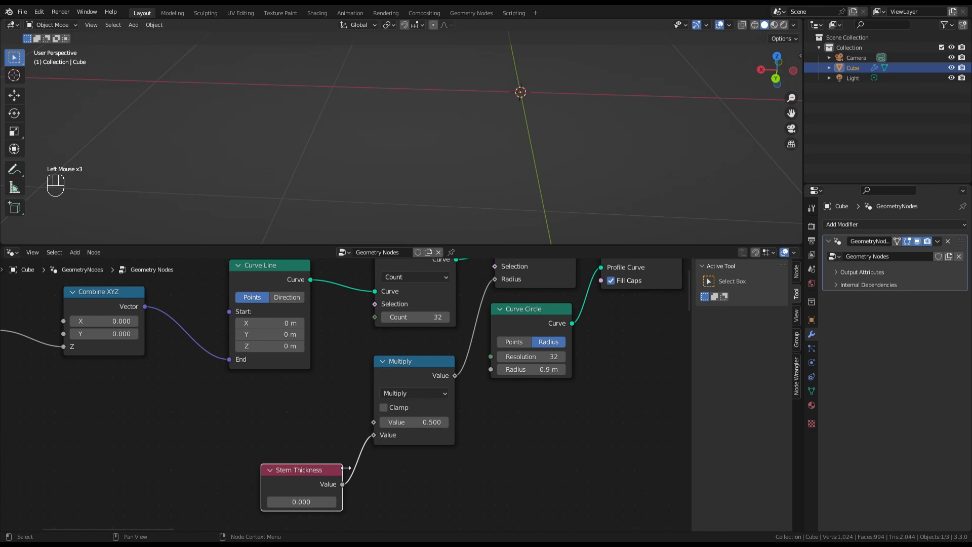
left_click_drag(314, 469, 314, 478)
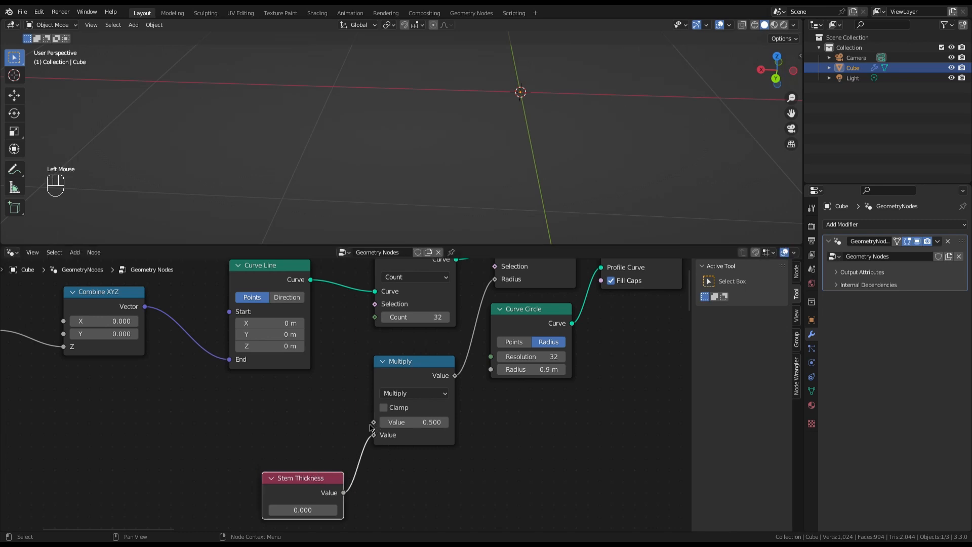
- Add a Float Curve node feeding the Multiply node's first Value input and place Stem Thickness clear beside it
left_click_drag(373, 422, 279, 446)
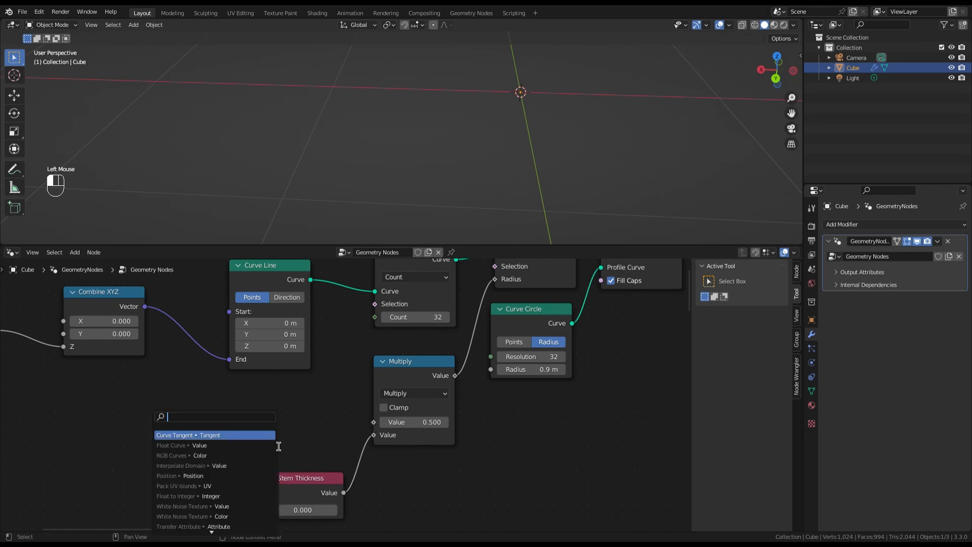
type("float curve")
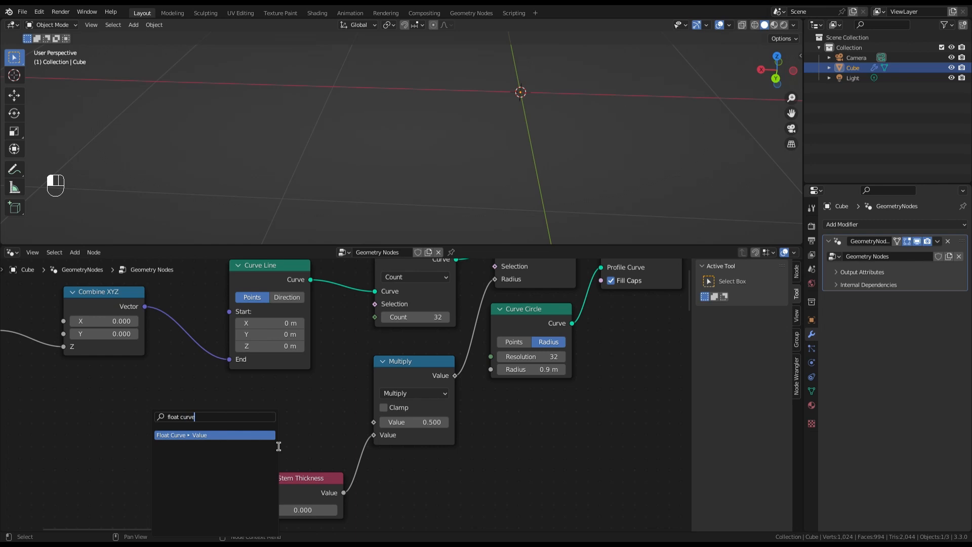
left_click(256, 436)
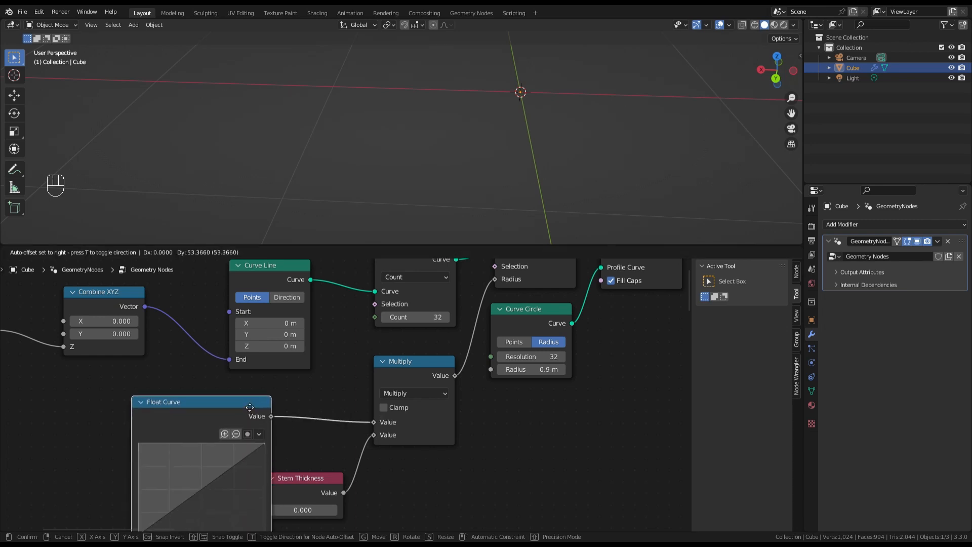
left_click_drag(327, 479, 341, 481)
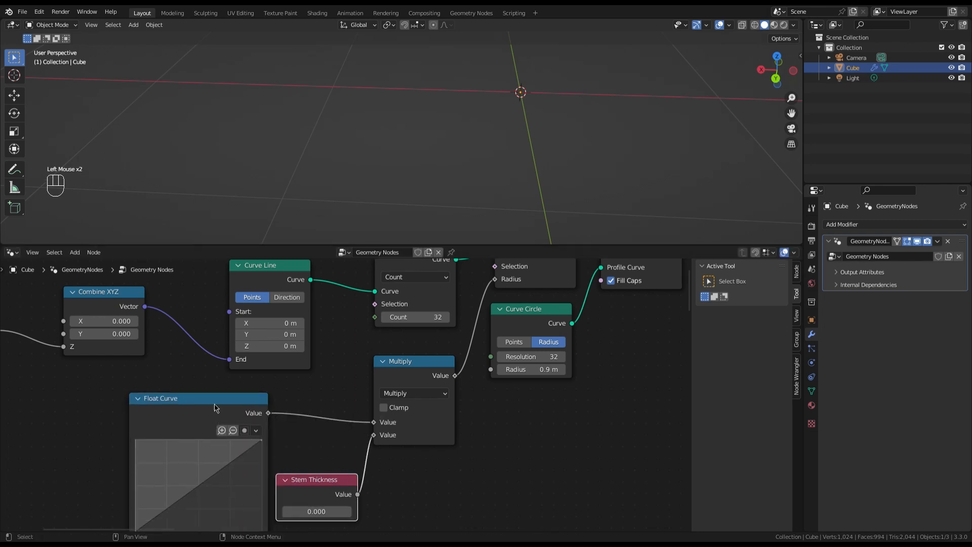
left_click_drag(222, 405, 223, 402)
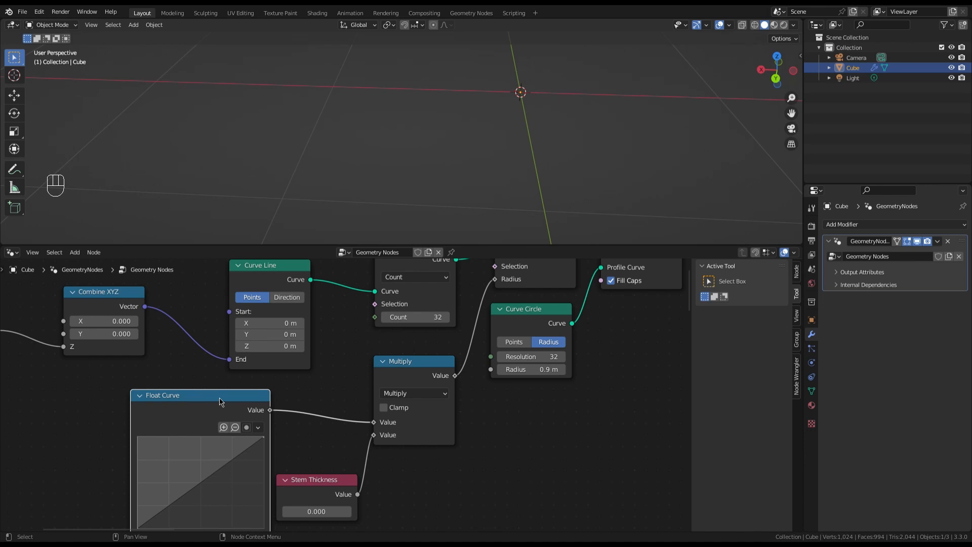
scroll(220, 397, "down", 3)
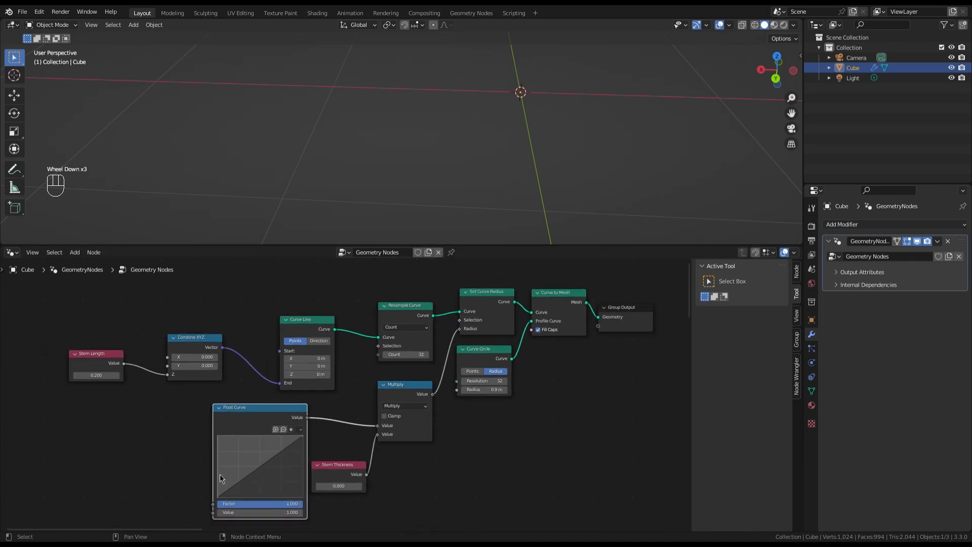
scroll(220, 478, "up", 4)
scroll(225, 466, "down", 2)
scroll(258, 382, "down", 3)
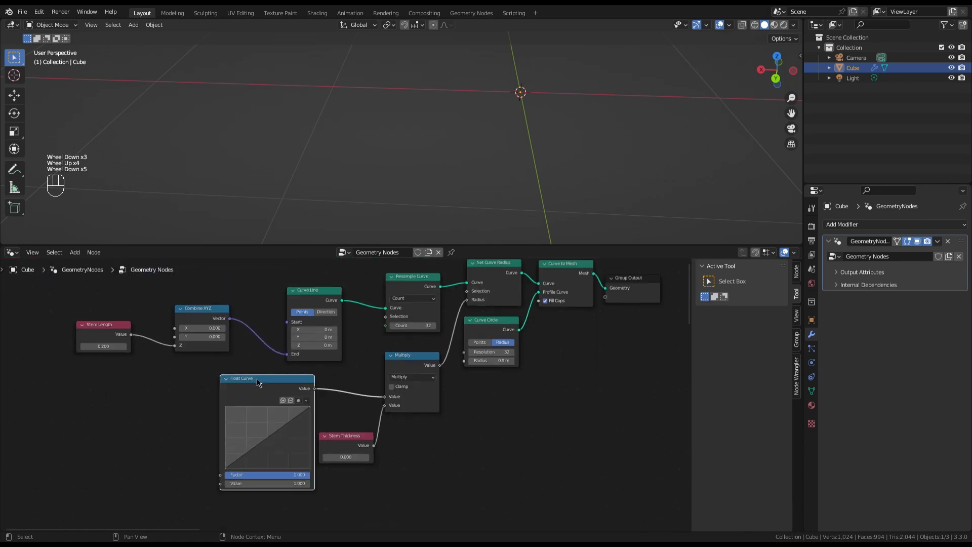
left_click(348, 441)
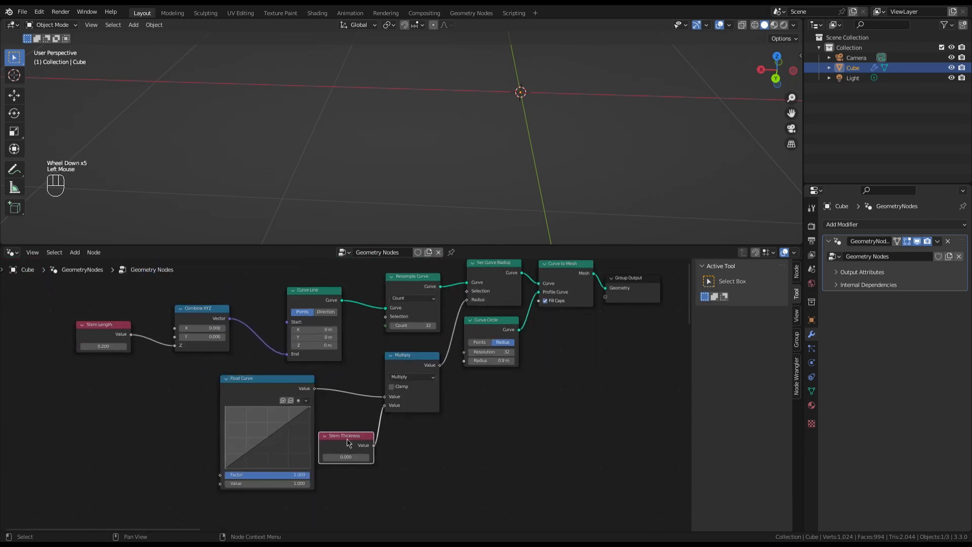
left_click_drag(347, 439, 349, 437)
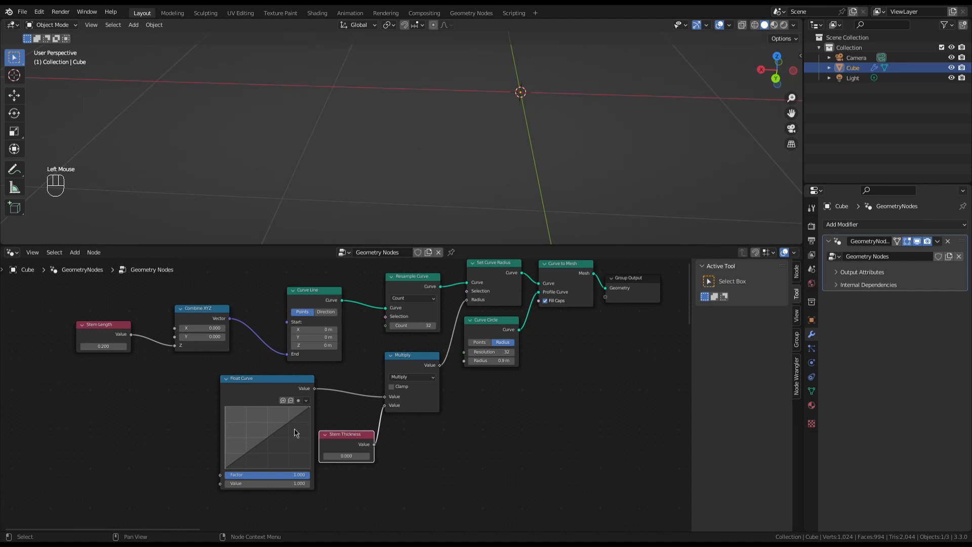
- Add a Spline Parameter node with its Factor output feeding the Float Curve's Value input
scroll(217, 416, "up", 3)
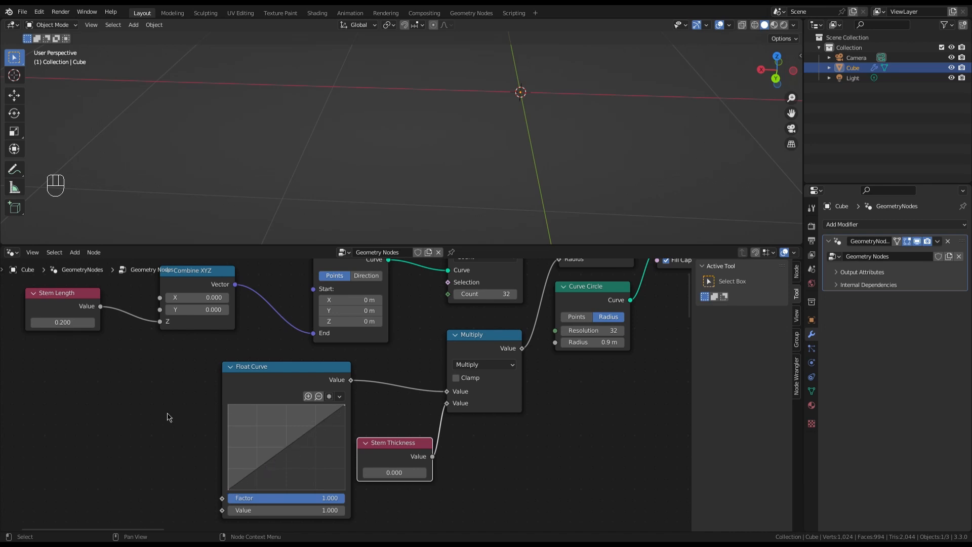
scroll(625, 413, "down", 2)
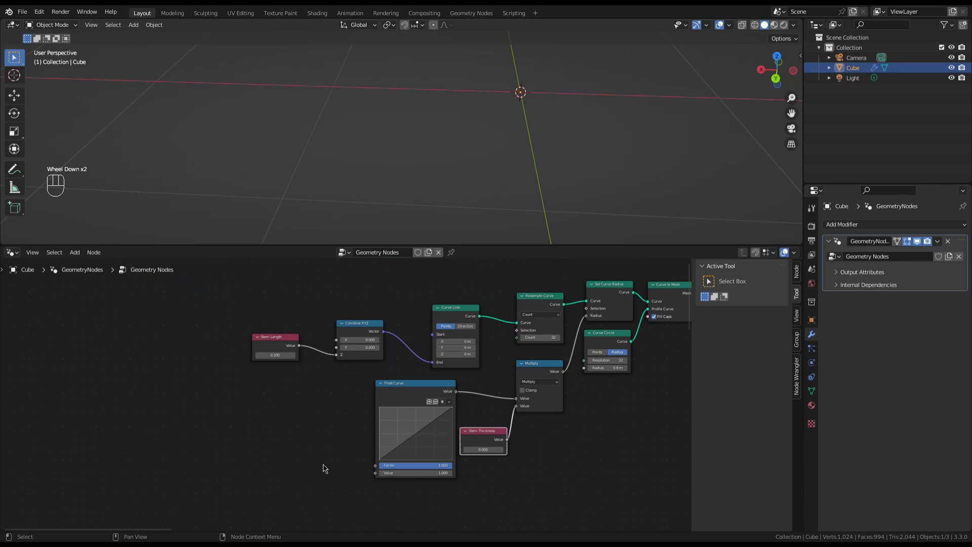
scroll(325, 467, "up", 2)
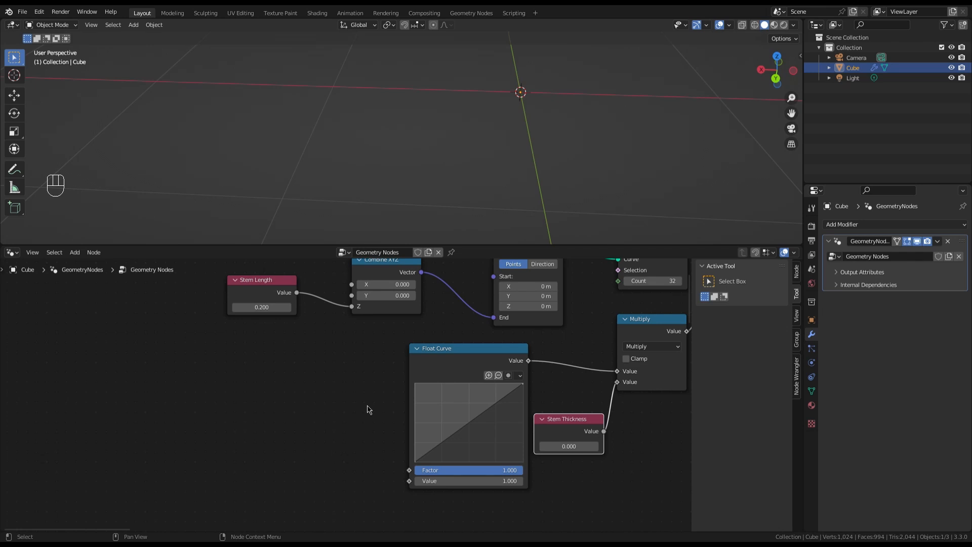
left_click_drag(409, 481, 313, 460)
type("sp")
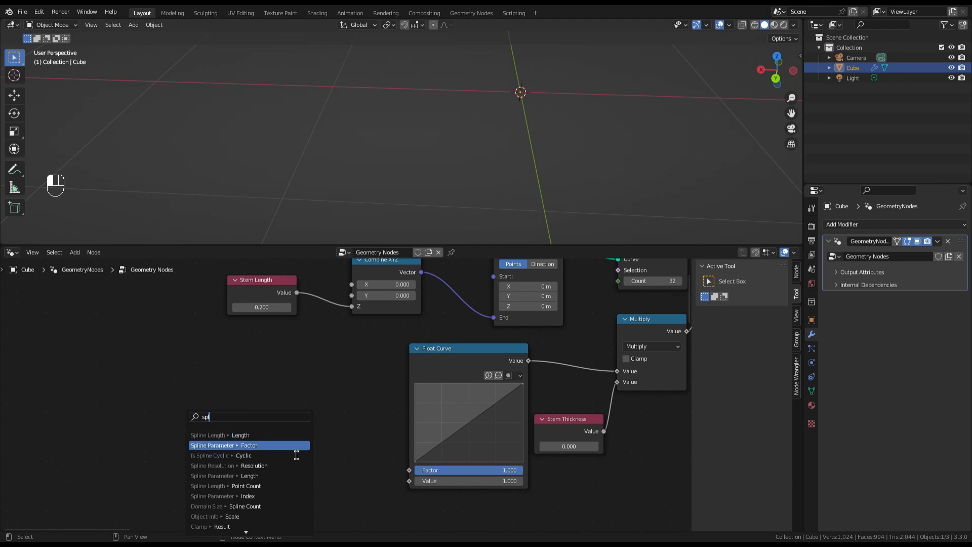
left_click(301, 445)
left_click(279, 420)
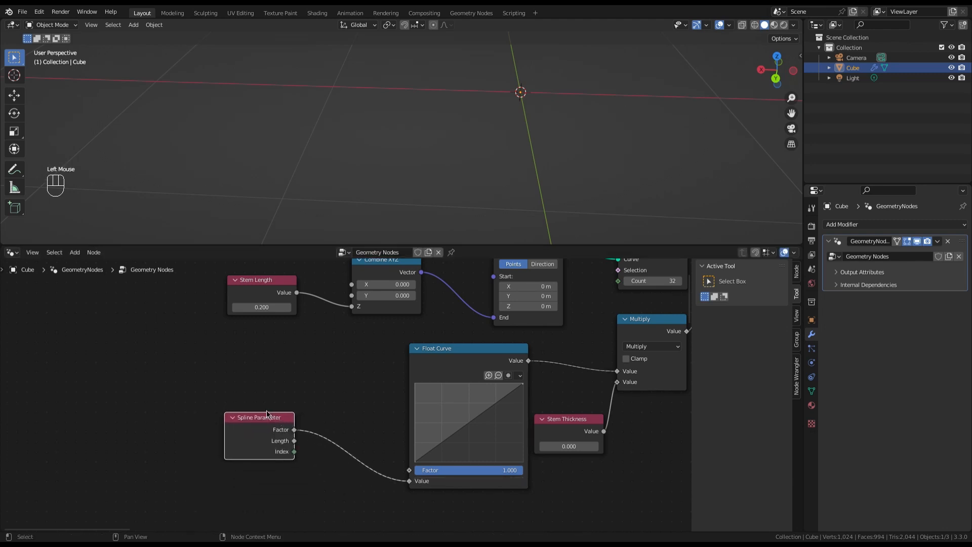
- Set the Stem Thickness value to 0.050
scroll(268, 413, "down", 3)
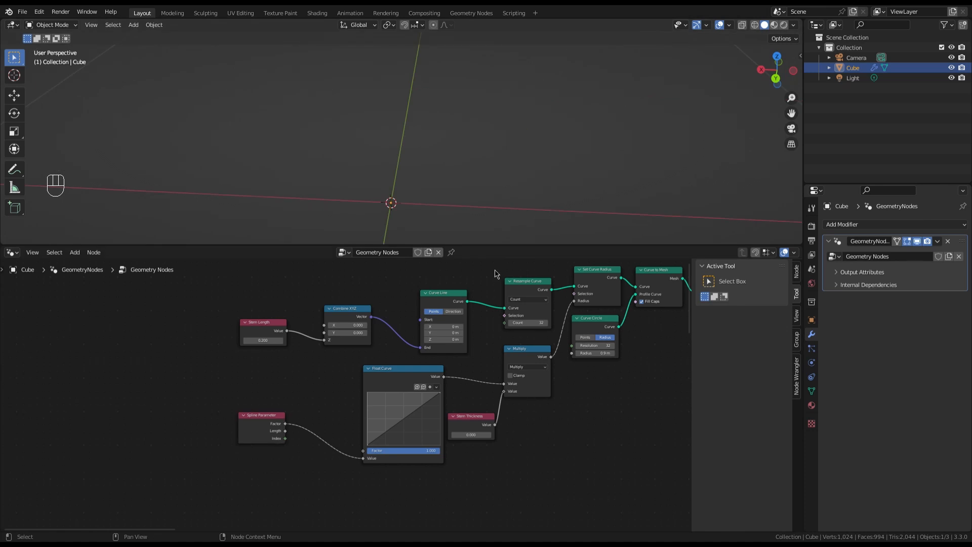
scroll(470, 398, "up", 4)
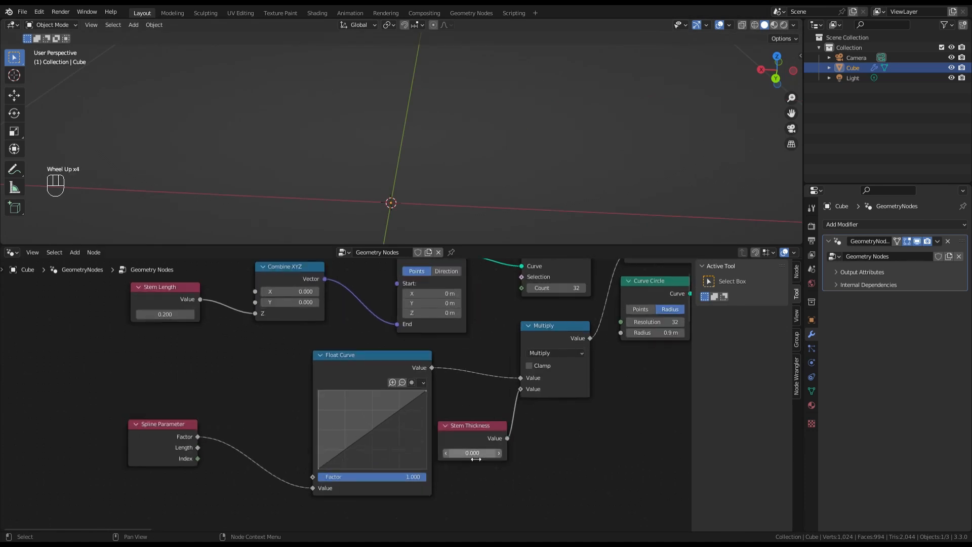
left_click(487, 458, "shift")
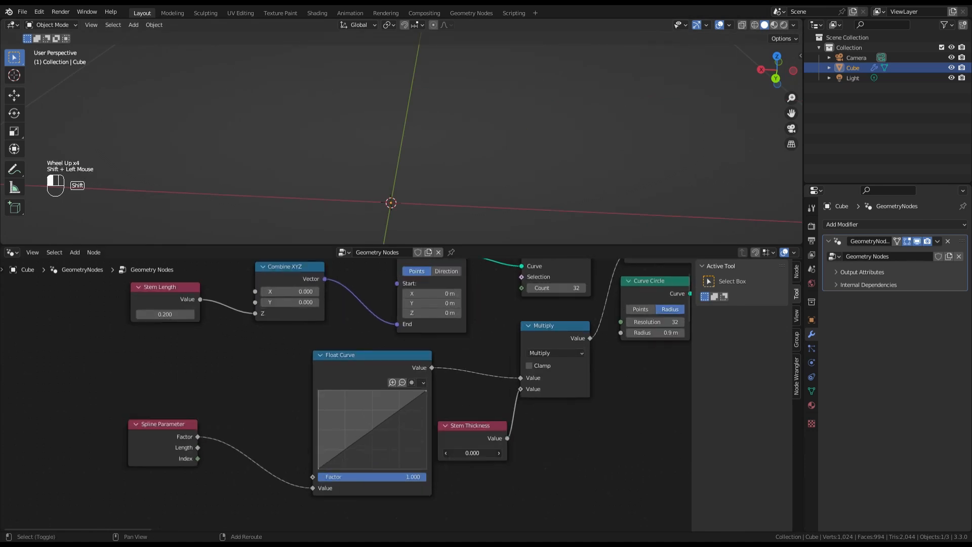
left_click_drag(487, 452, 514, 452, "shift")
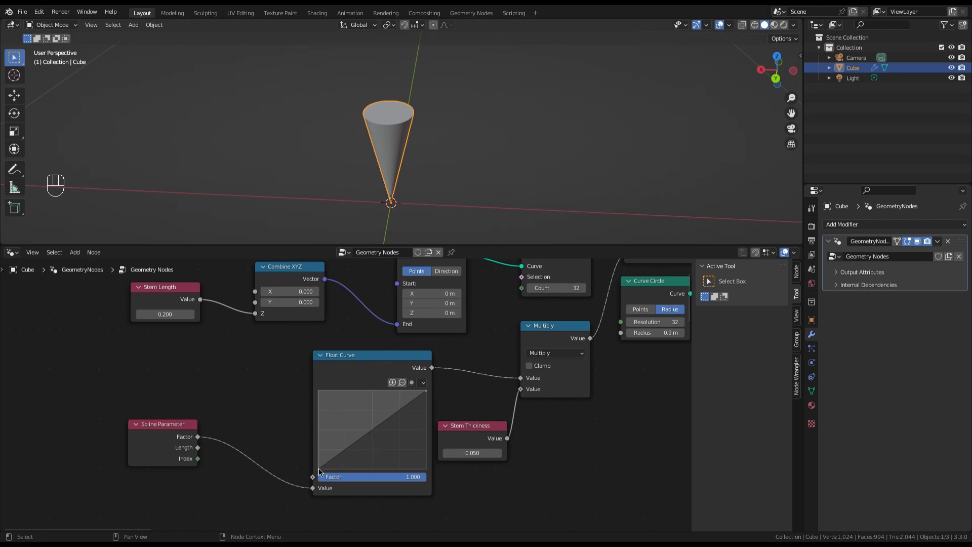
- Shape the Float Curve with its start point at 0.33125, end point at 0.625 and two added points between them forming a gentle wave
left_click_drag(318, 468, 320, 441)
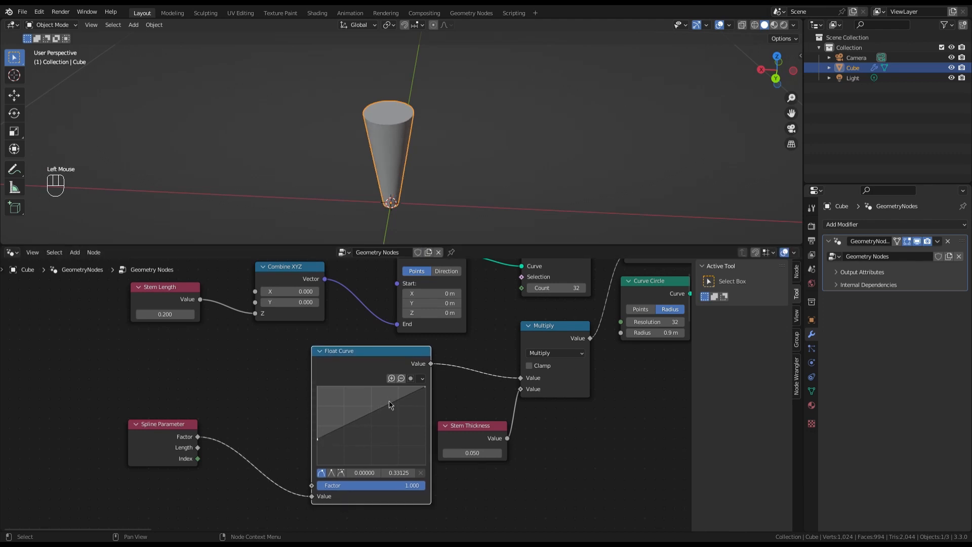
left_click_drag(424, 386, 424, 416)
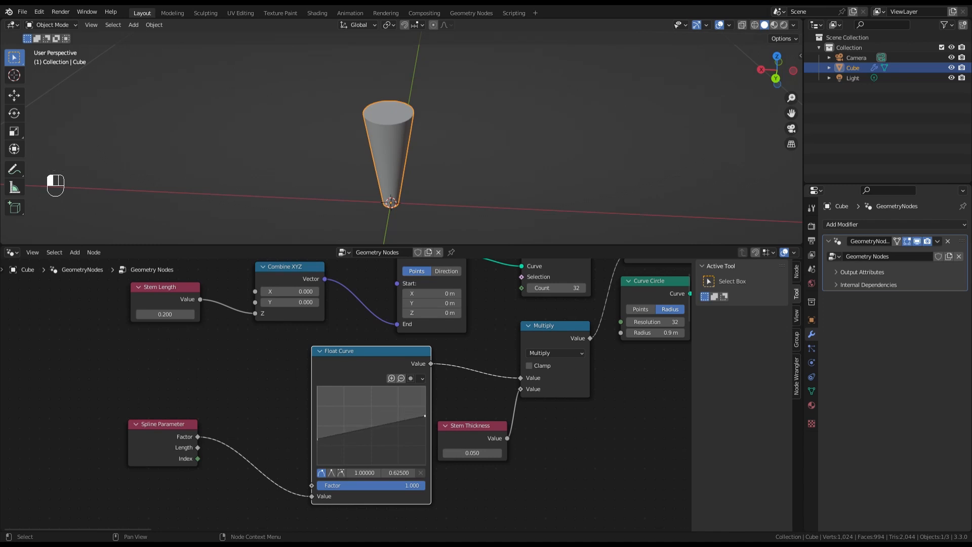
left_click(387, 425)
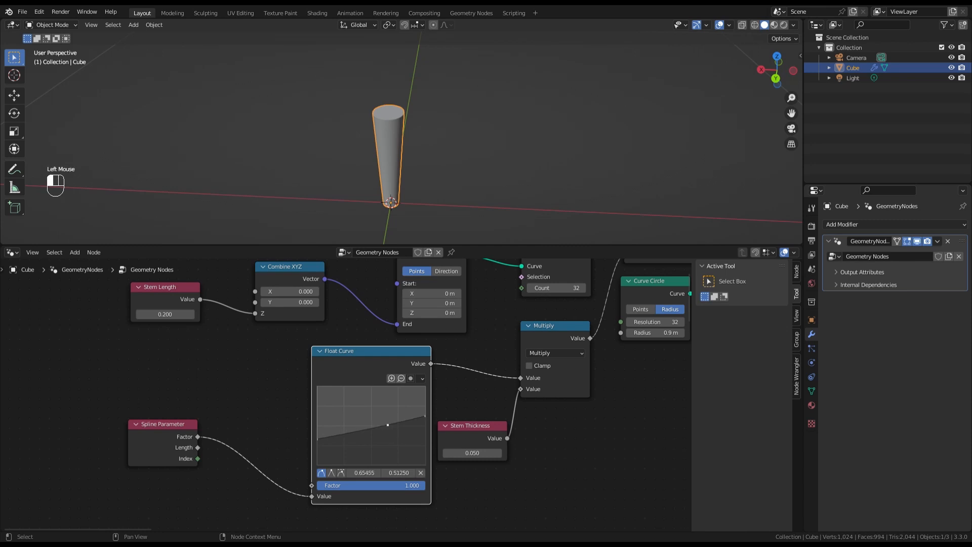
left_click_drag(387, 425, 351, 428)
left_click(350, 435)
left_click(388, 429)
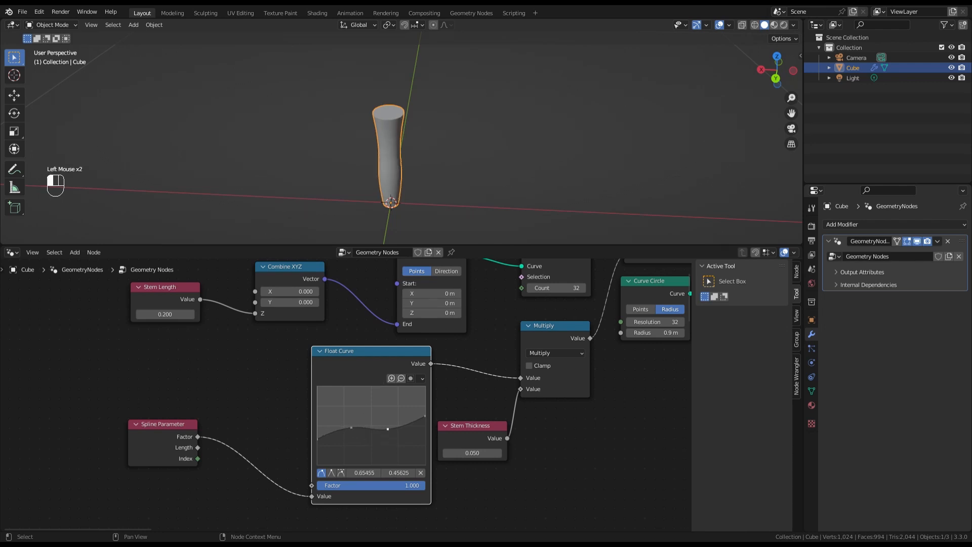
- Refine the Float Curve's ends by lowering the end point to 0.55625 and raising the start point to 0.43125
left_click_drag(426, 420, 425, 421)
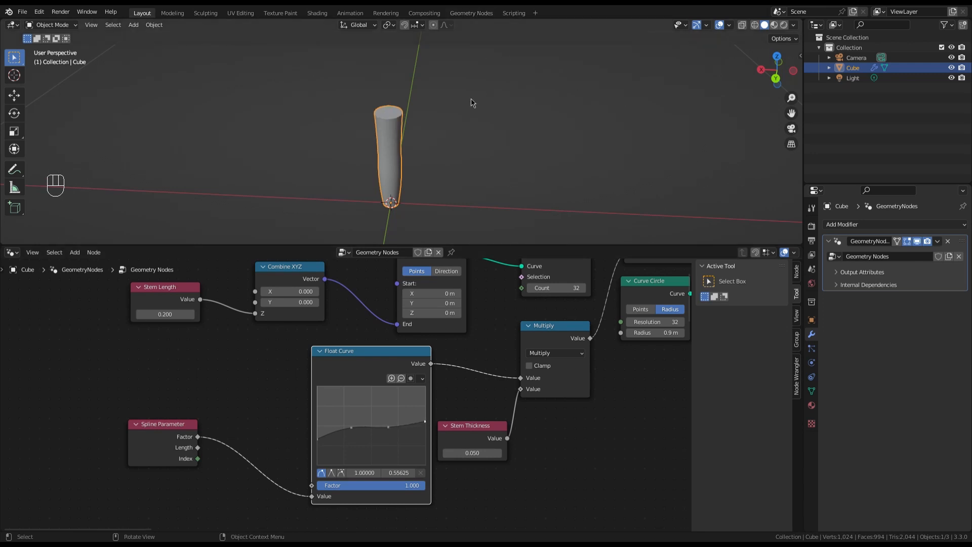
left_click(317, 439)
left_click_drag(317, 439, 318, 430)
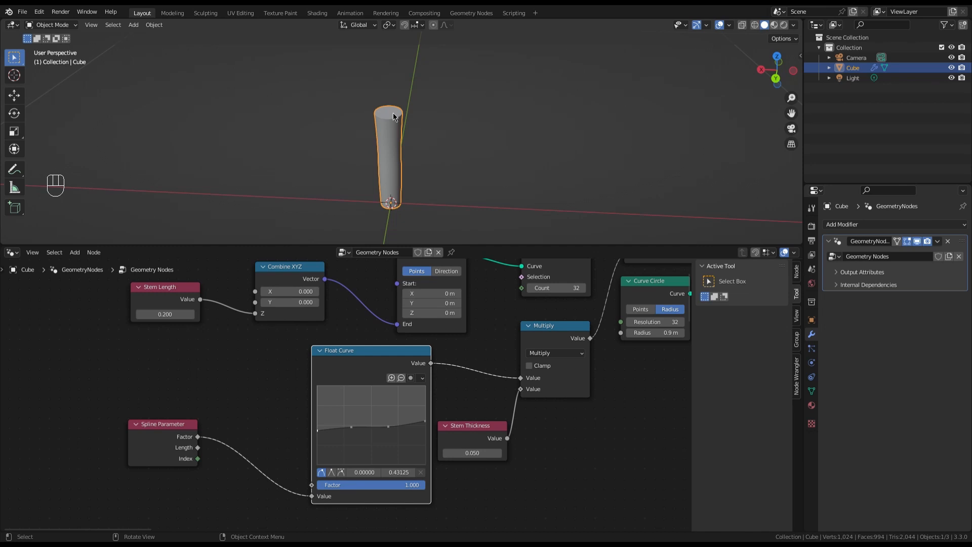
scroll(210, 365, "down", 5)
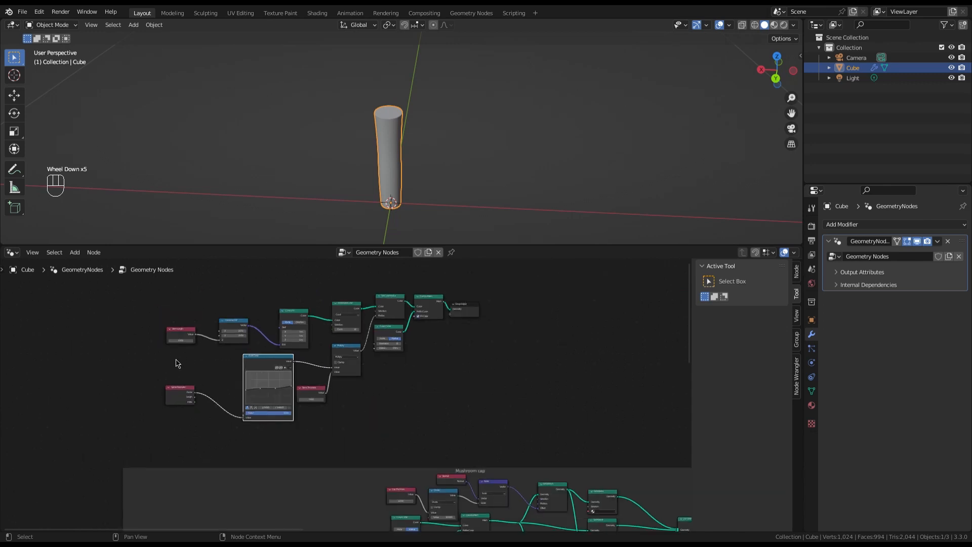
scroll(357, 353, "down", 8)
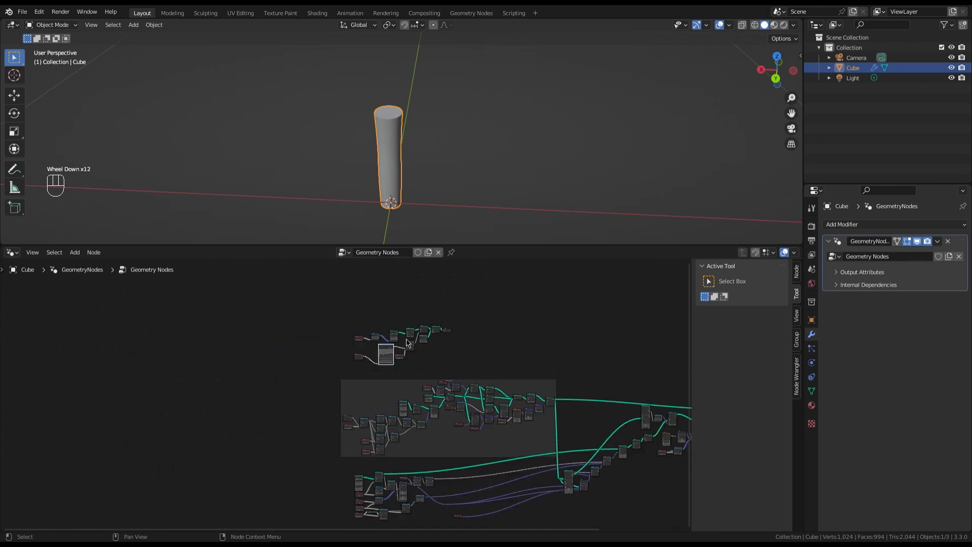
- Move the Group Output beyond the Join Geometry node, add a reroute on the stem's geometry link and cut its link to the Group Output
scroll(465, 339, "up", 7)
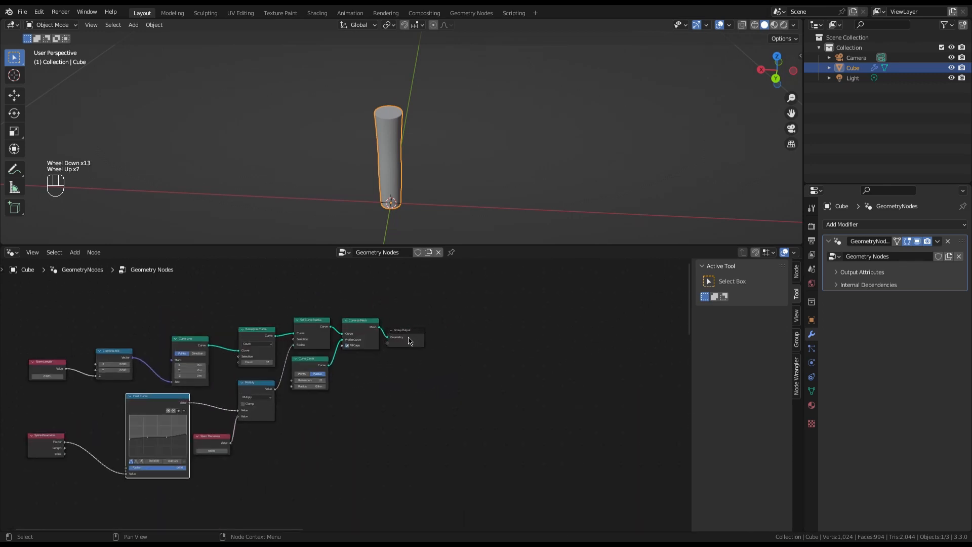
left_click_drag(408, 338, 615, 286)
scroll(527, 267, "up", 1)
scroll(529, 270, "up", 3)
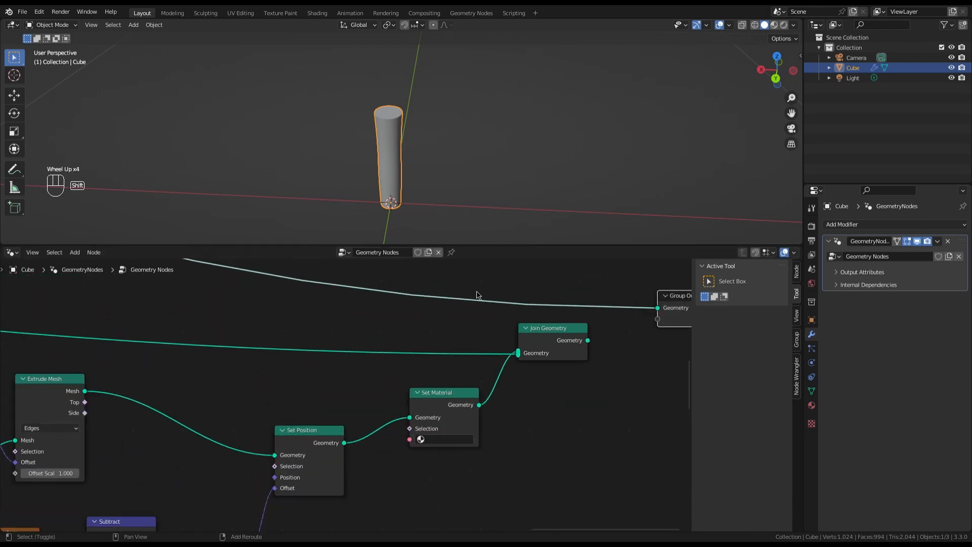
right_click_drag(477, 293, 480, 315, "shift")
right_click_drag(613, 291, 612, 340, "ctrl")
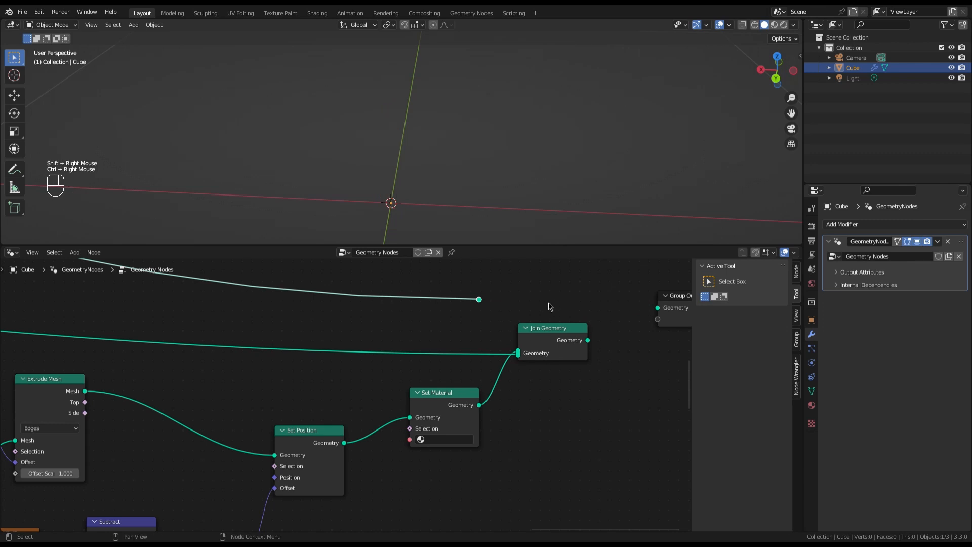
- Connect the stem's reroute to Join Geometry's input, and the joined geometry to the Group Output
left_click_drag(478, 299, 529, 349)
left_click_drag(480, 301, 518, 353)
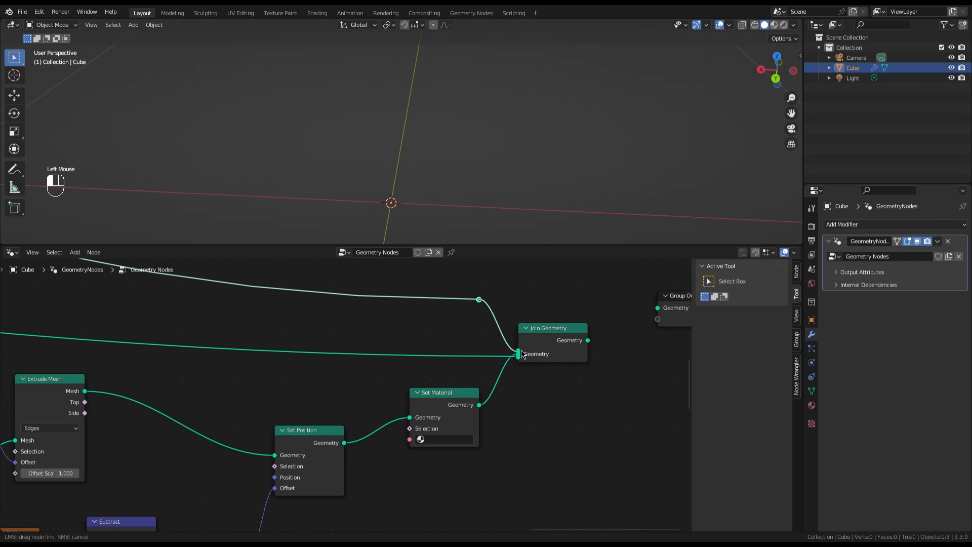
left_click_drag(587, 340, 662, 310)
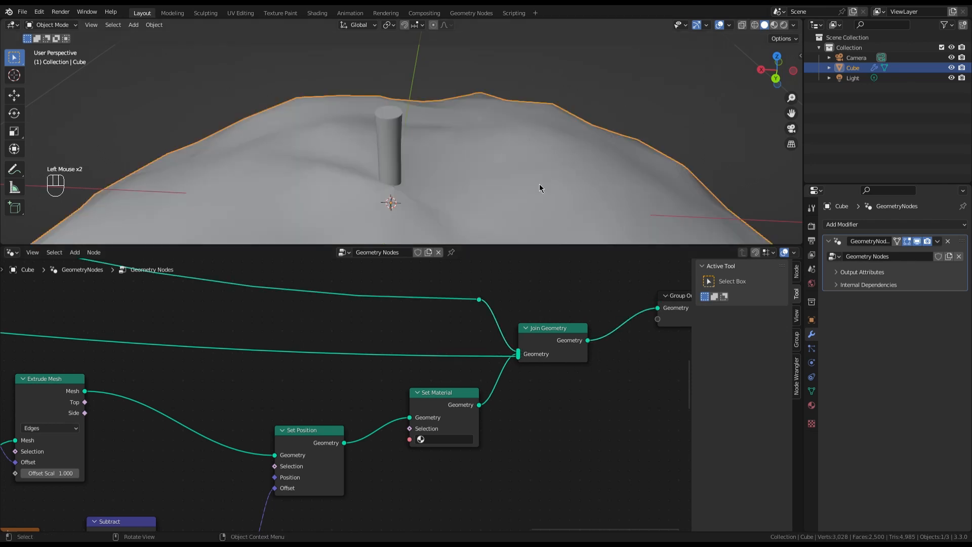
- Insert a Math node on the link between Stem Length and the Combine XYZ node's Z input
scroll(539, 183, "down", 2)
middle_click_drag(533, 180, 540, 160)
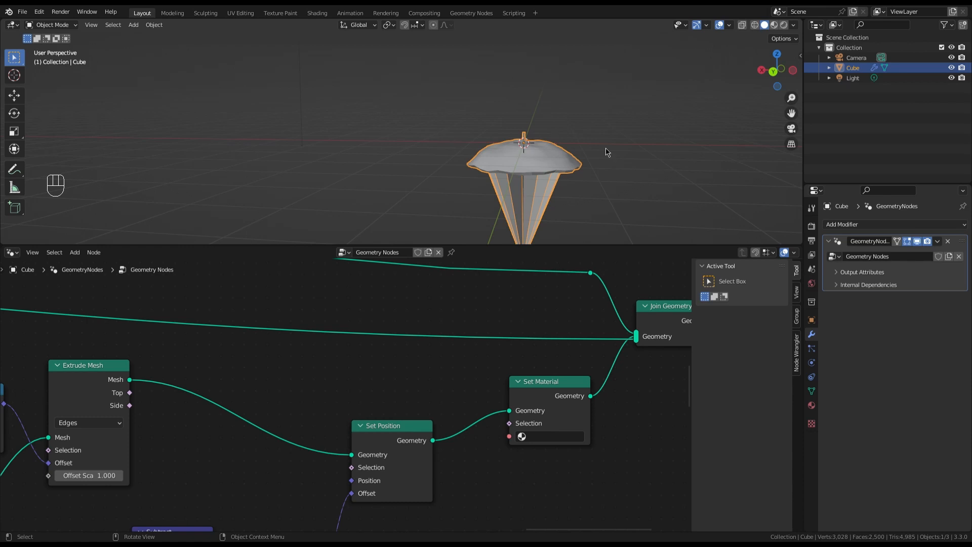
scroll(522, 142, "up", 4)
scroll(553, 108, "down", 1)
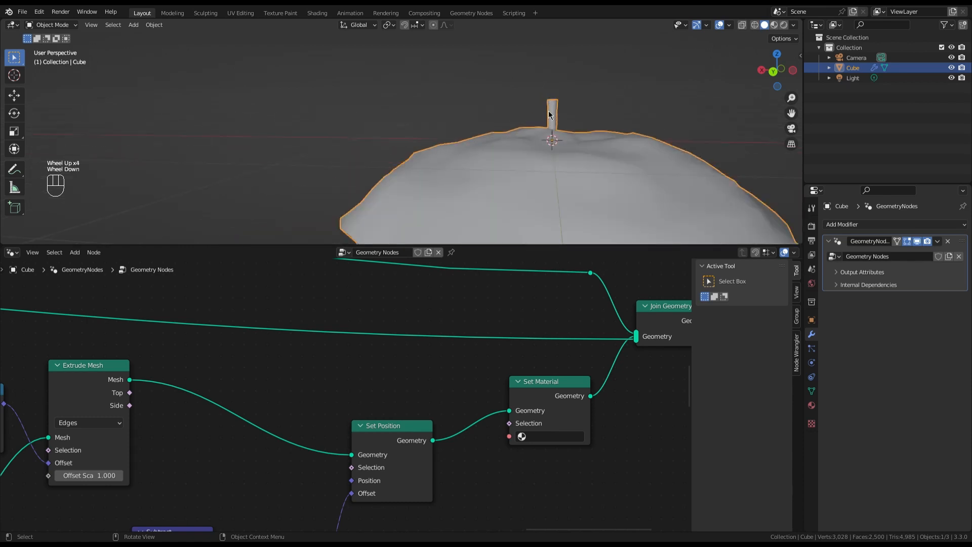
scroll(550, 154, "down", 3)
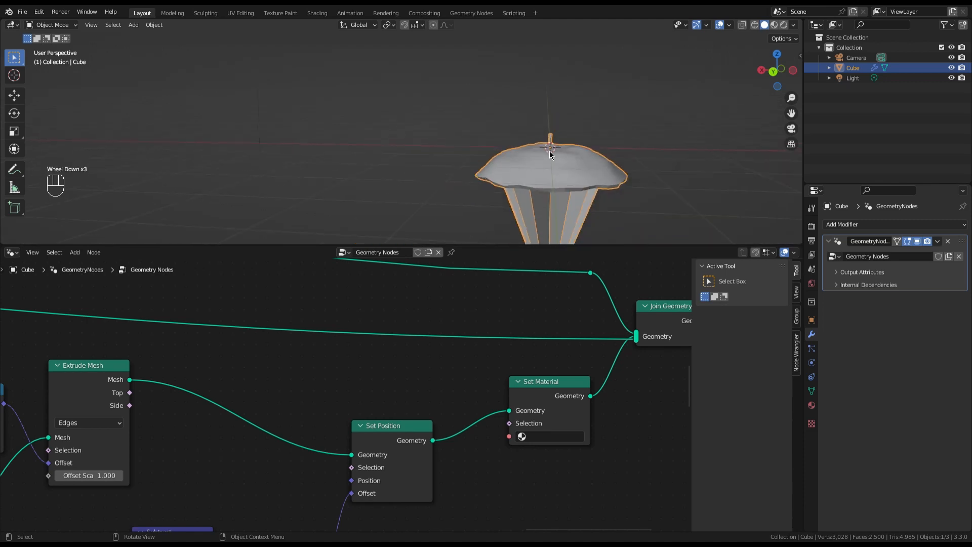
scroll(466, 385, "down", 3)
scroll(484, 386, "down", 5)
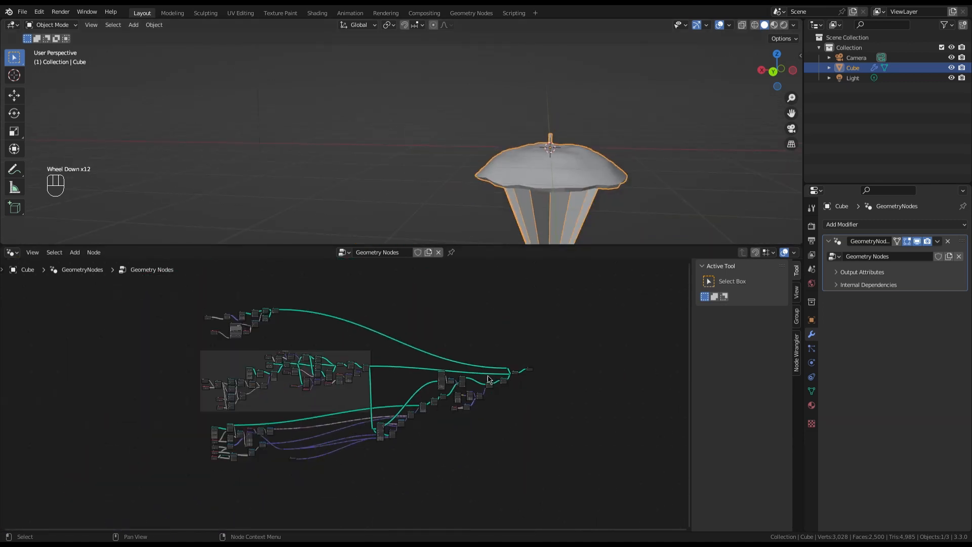
scroll(273, 313, "up", 3)
scroll(274, 313, "up", 10)
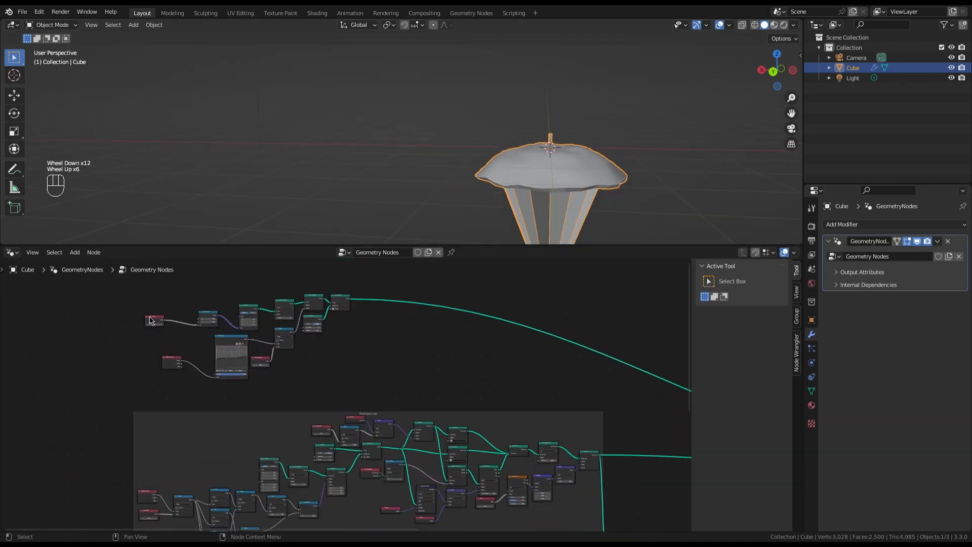
scroll(184, 318, "up", 3)
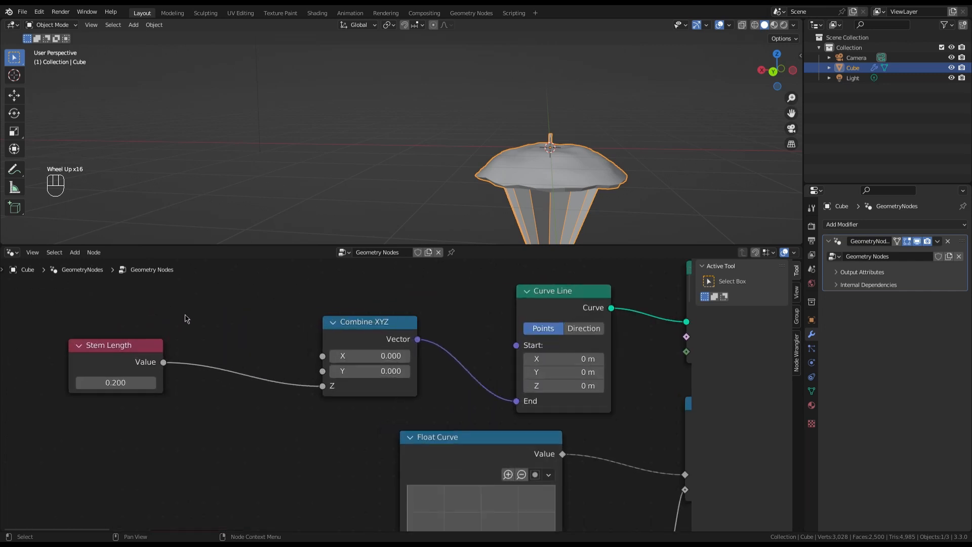
left_click(221, 410)
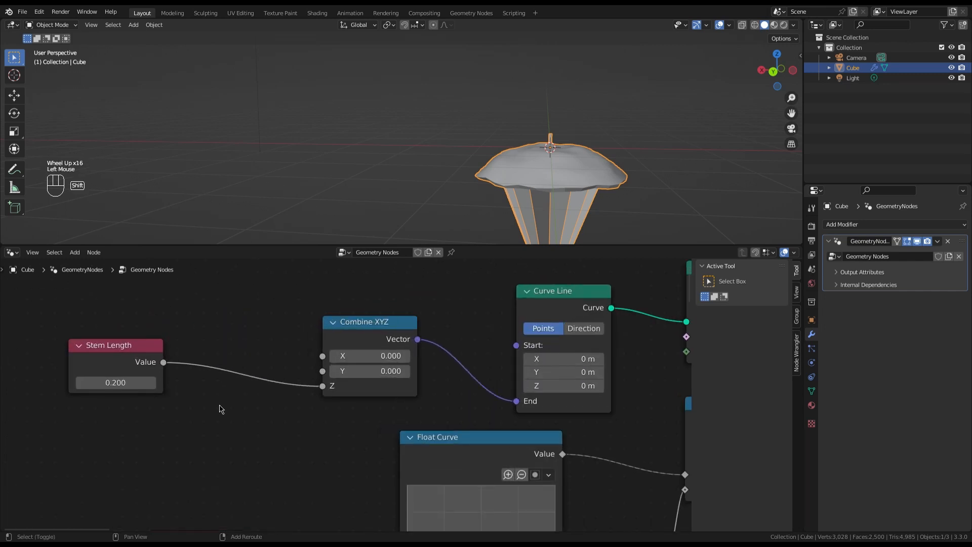
key("shift+a")
type("math")
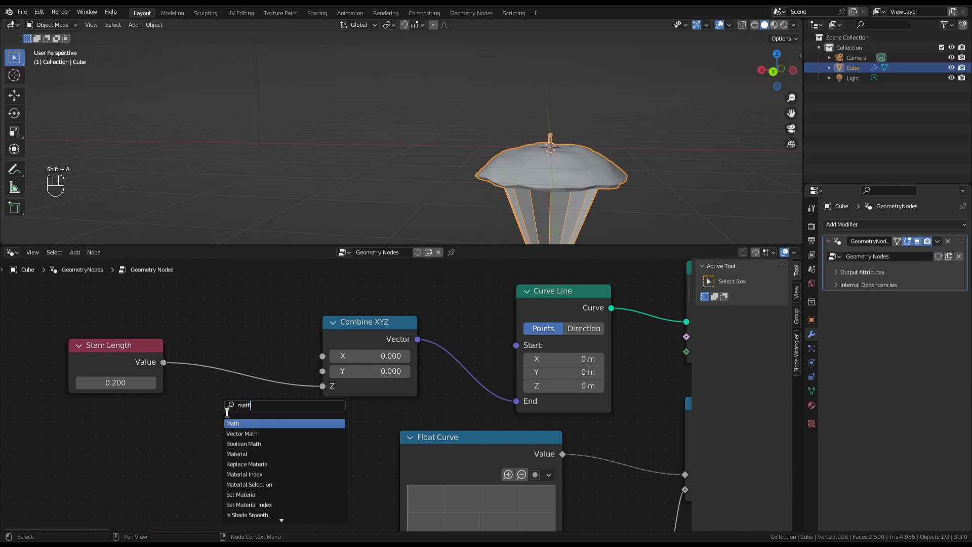
key("Return")
left_click(225, 354)
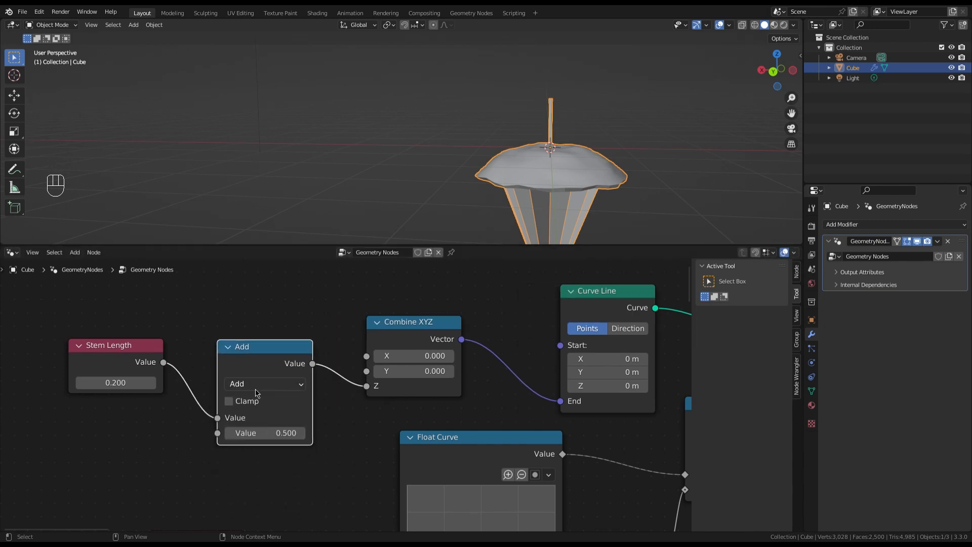
- Change the new Math node to Multiply with a second value of -1 so the stem points downward
left_click(254, 386)
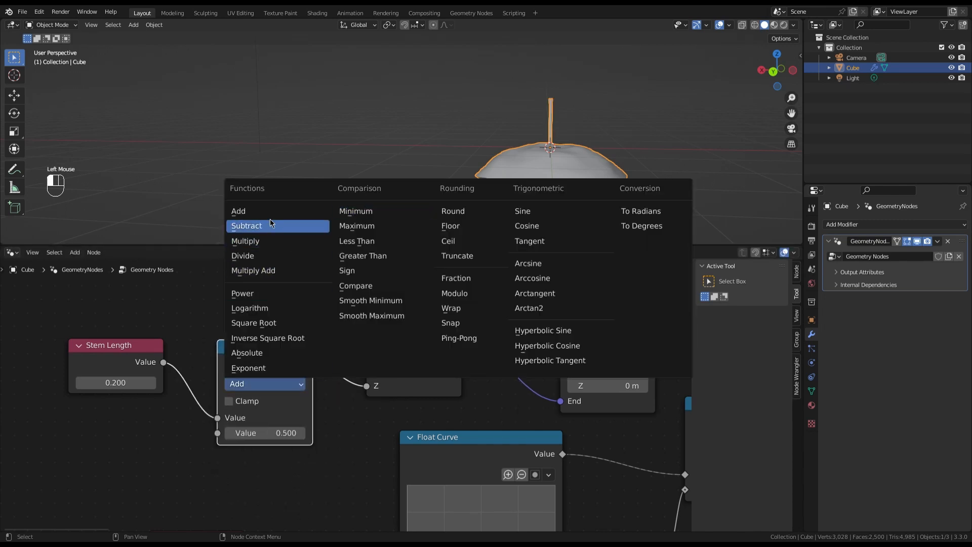
left_click(268, 240)
left_click(287, 434)
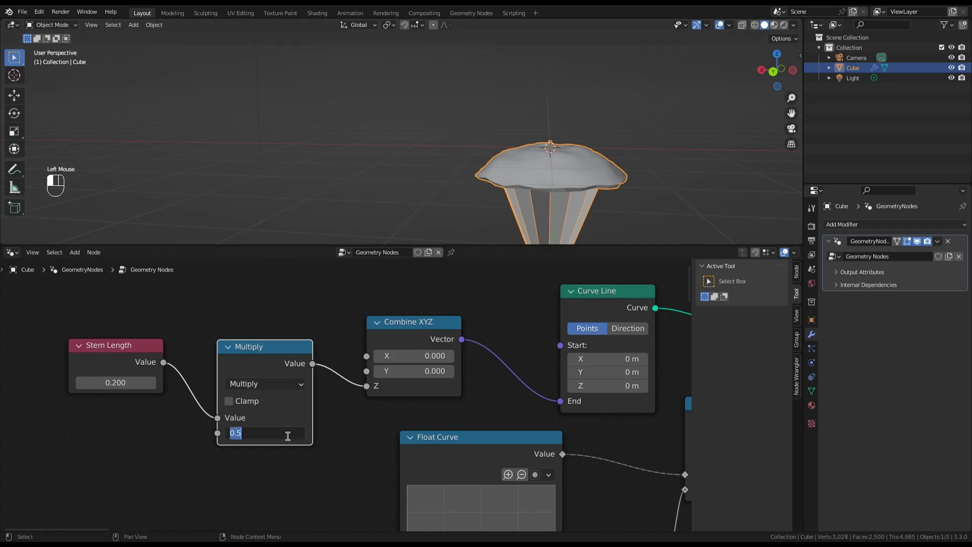
type("-1")
key("Return")
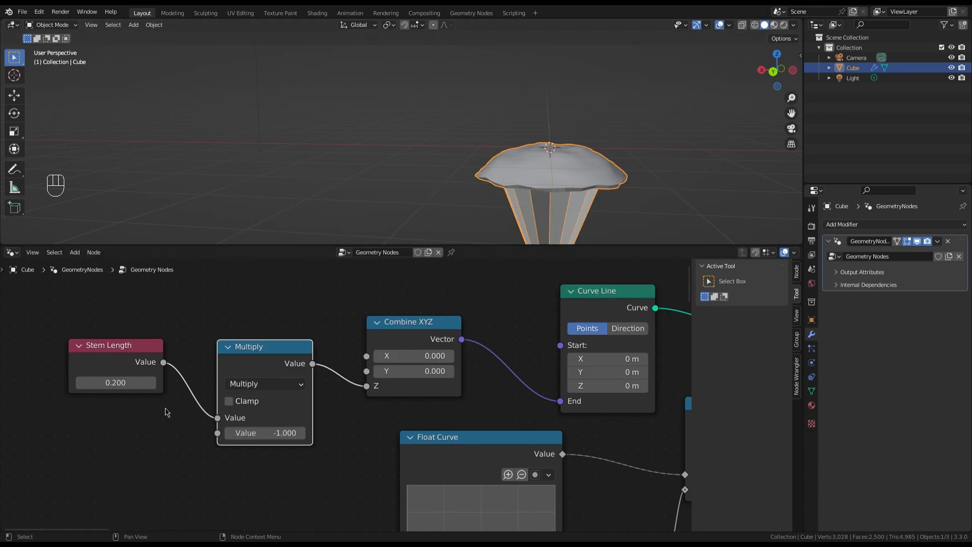
- Set the Stem Length to 2.700 and the Stem Thickness to 0.150
scroll(515, 169, "down", 2)
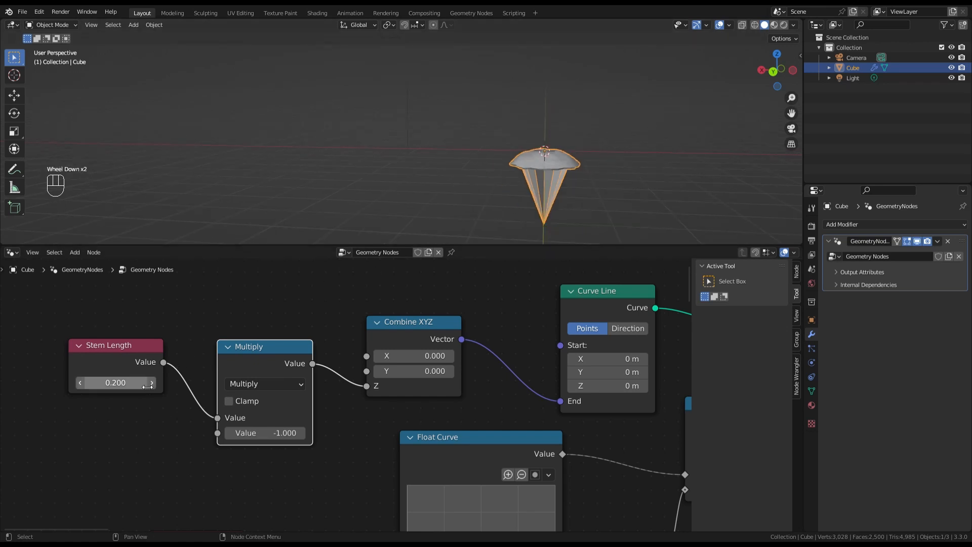
left_click_drag(147, 386, 172, 386)
scroll(365, 427, "down", 3)
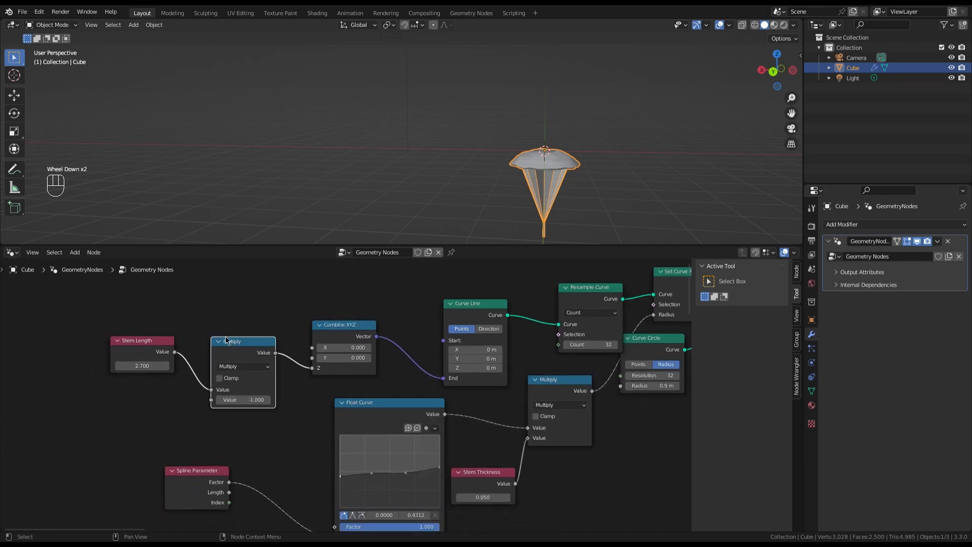
scroll(366, 427, "up", 3)
mouse_move(433, 466)
left_mouse_down()
mouse_move(455, 466)
mouse_move(440, 467)
left_mouse_up()
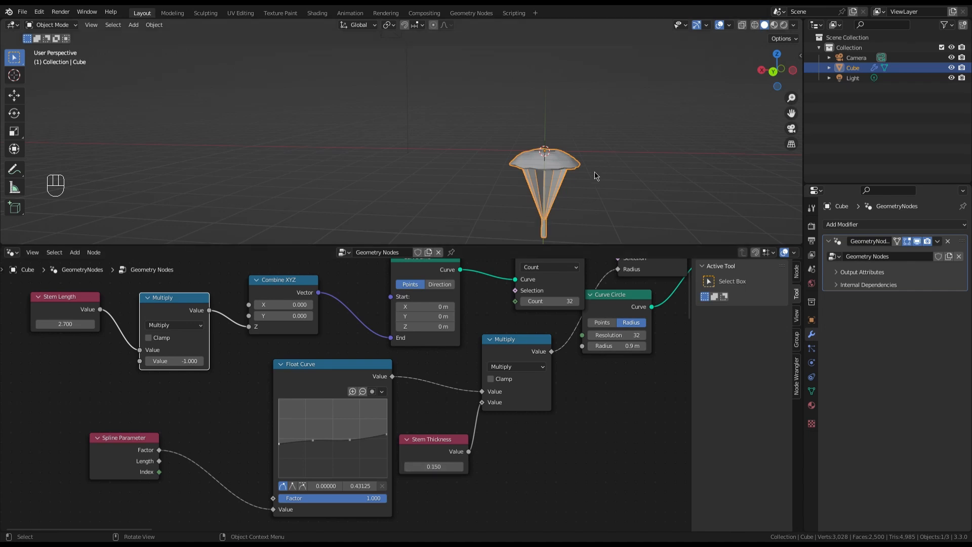
- Examine how the stem lines up with the mushroom's cap and the lower ends of the gills
scroll(553, 223, "down", 1)
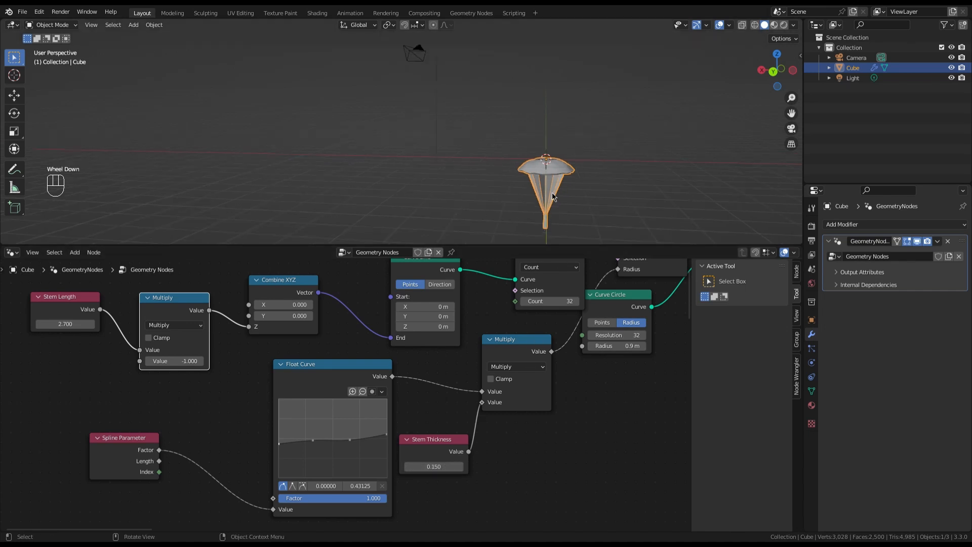
scroll(552, 212, "up", 2)
scroll(552, 208, "down", 2)
middle_click_drag(555, 208, 548, 182)
scroll(556, 198, "up", 1)
scroll(556, 197, "down", 2)
scroll(547, 179, "up", 2)
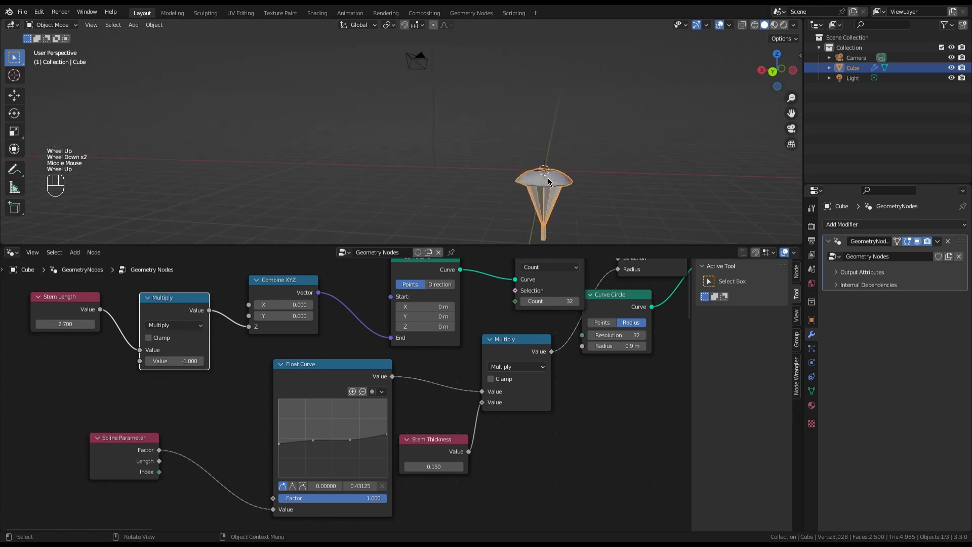
scroll(548, 181, "up", 1)
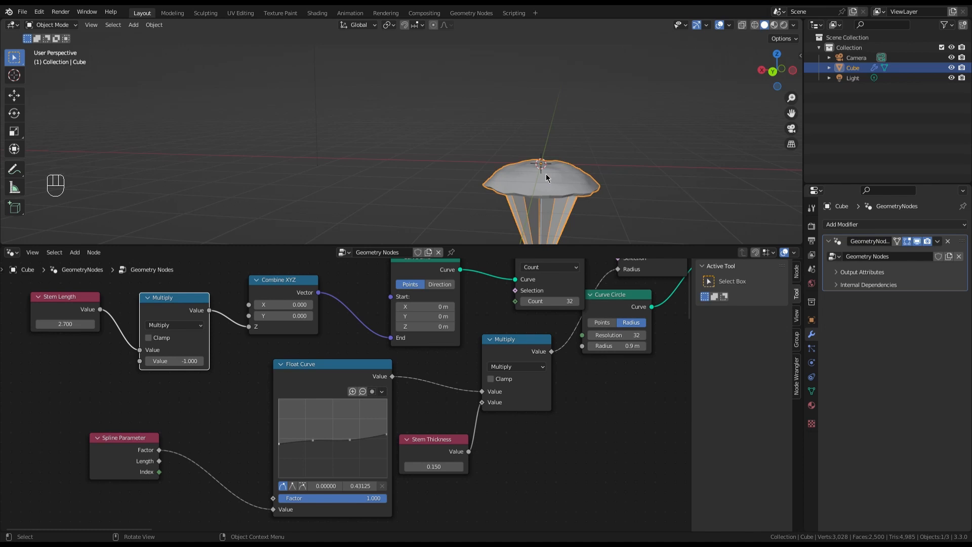
scroll(548, 179, "down", 4)
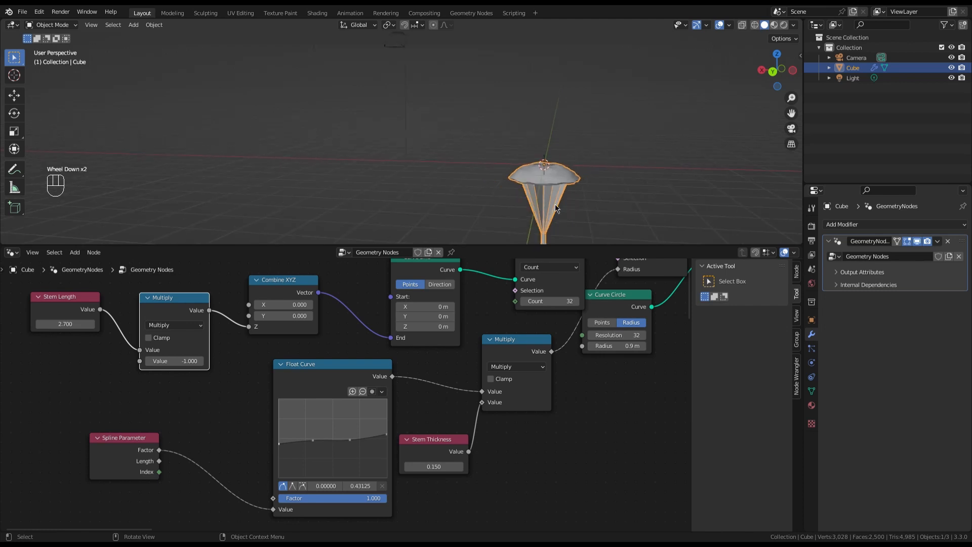
scroll(553, 238, "up", 2)
scroll(549, 234, "up", 3)
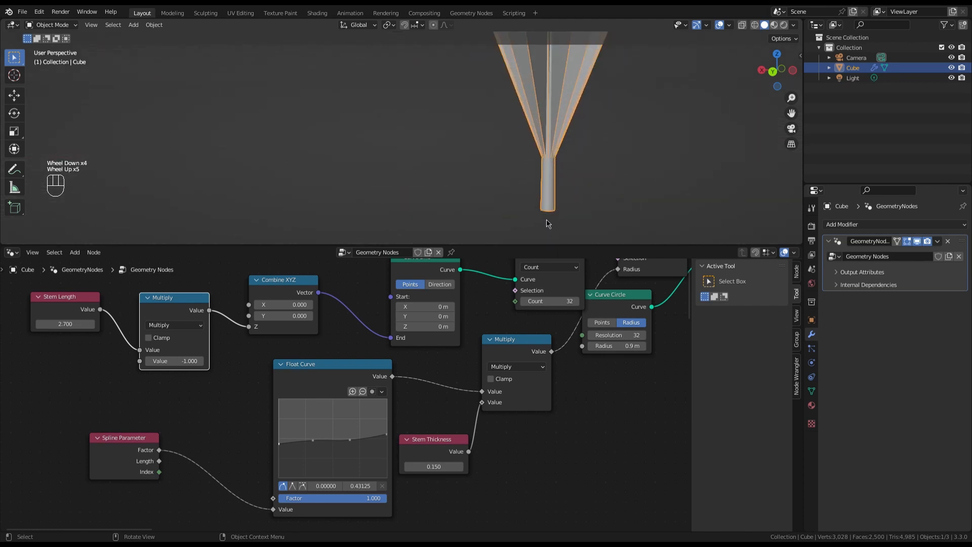
scroll(547, 215, "down", 3)
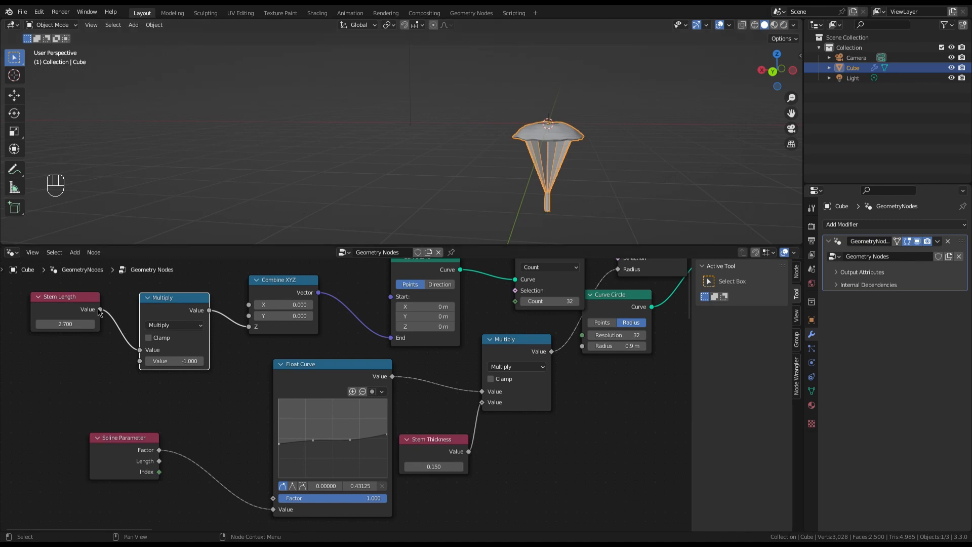
- Add a second Combine XYZ node below the stem's nodes, with Stem Length feeding its Z input
left_click_drag(100, 310, 542, 461)
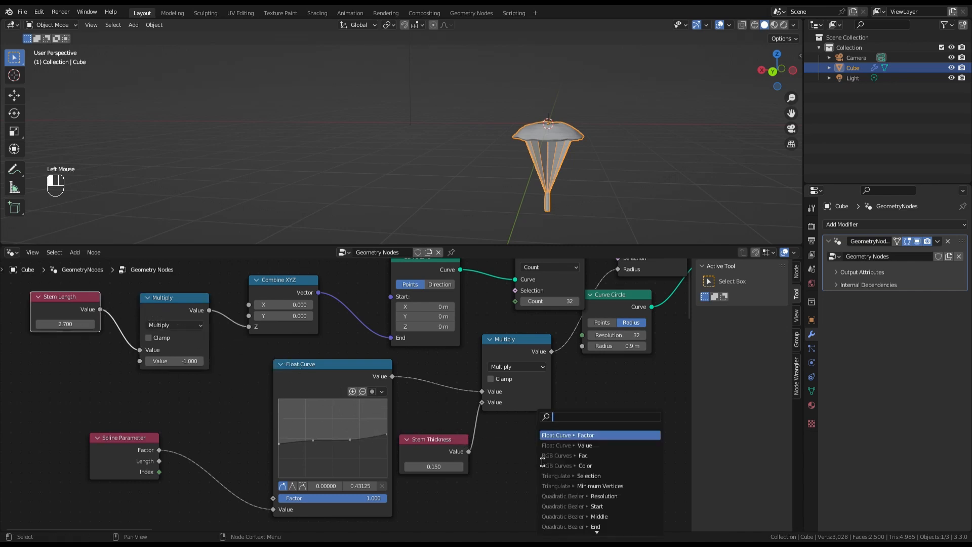
type("comb")
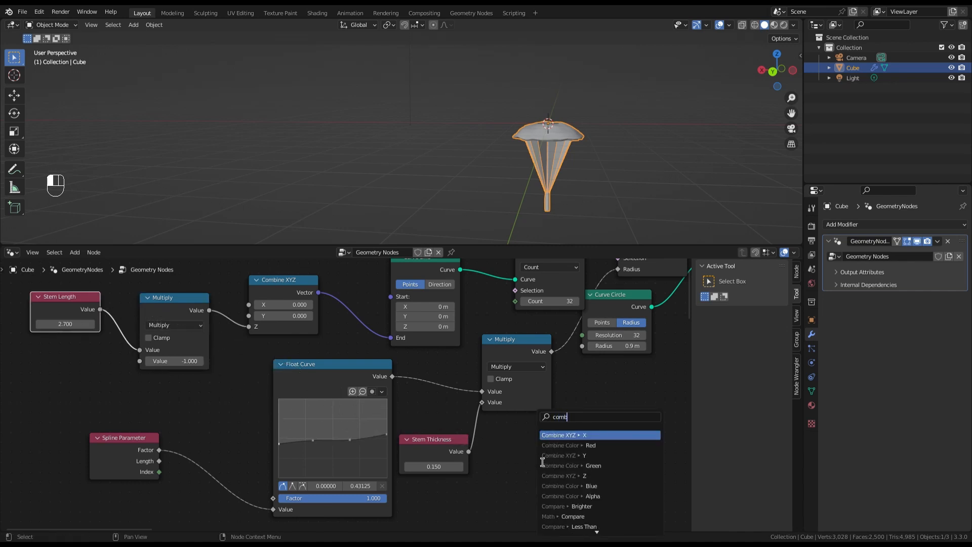
left_click(566, 476)
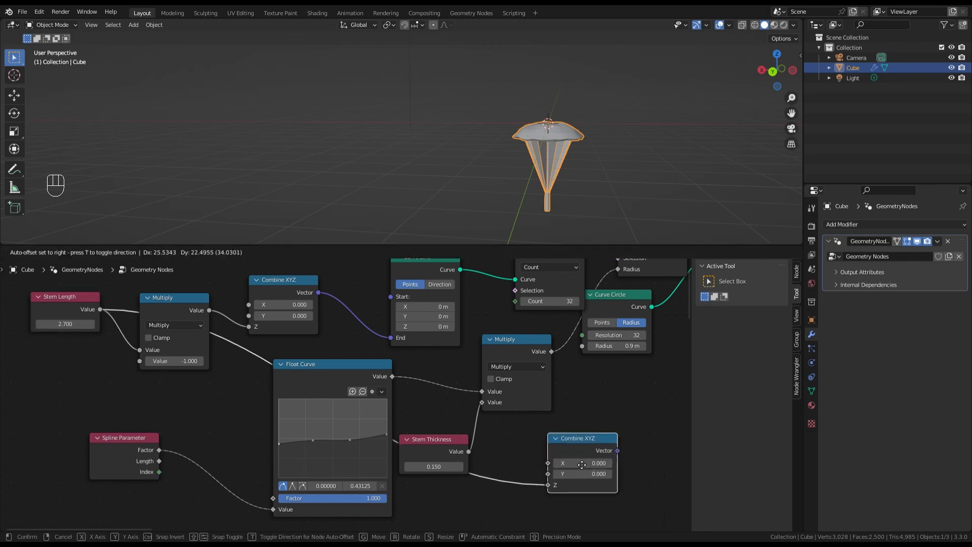
left_click(581, 464)
- Move the new Combine XYZ node across the node tree to just above the Join Geometry node
scroll(609, 409, "down", 1)
scroll(557, 420, "up", 3)
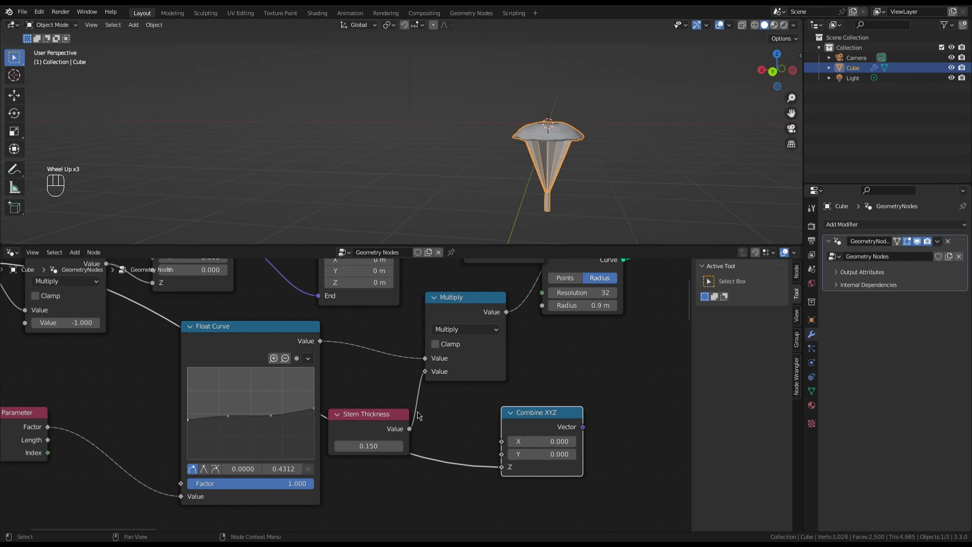
scroll(416, 413, "down", 5)
scroll(415, 412, "down", 7)
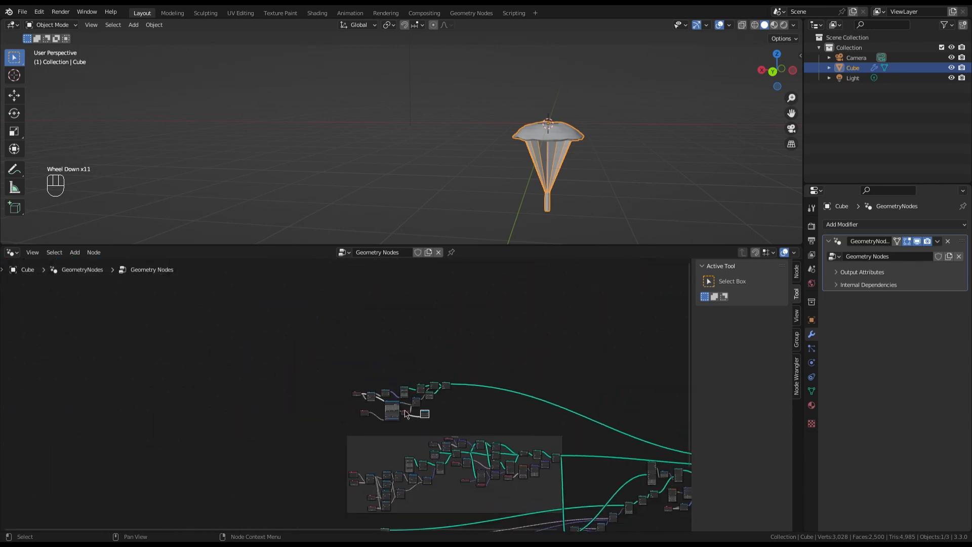
left_click_drag(423, 414, 560, 452)
scroll(558, 458, "up", 4)
scroll(559, 458, "up", 8)
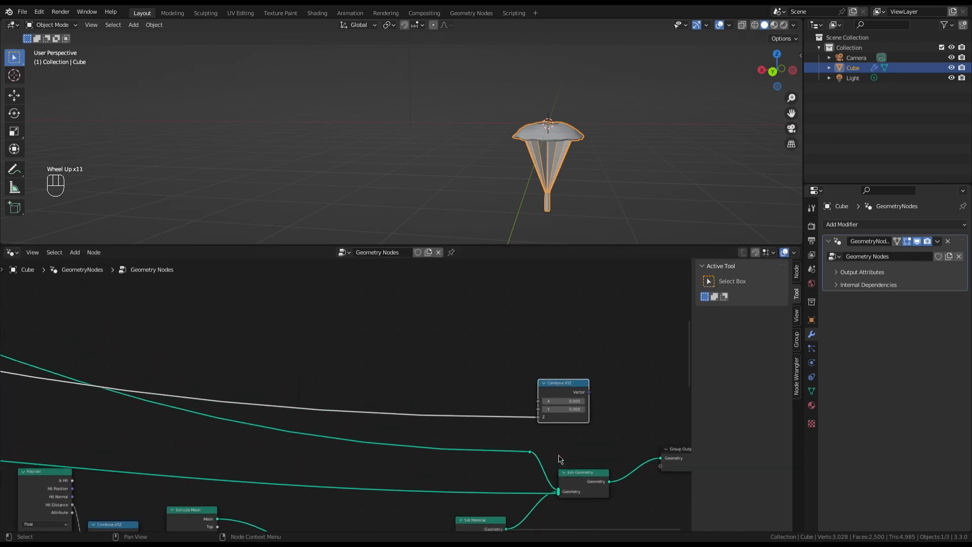
- Dissolve the reroute on the stem's link, keeping the stem connected to Join Geometry
left_click(528, 465)
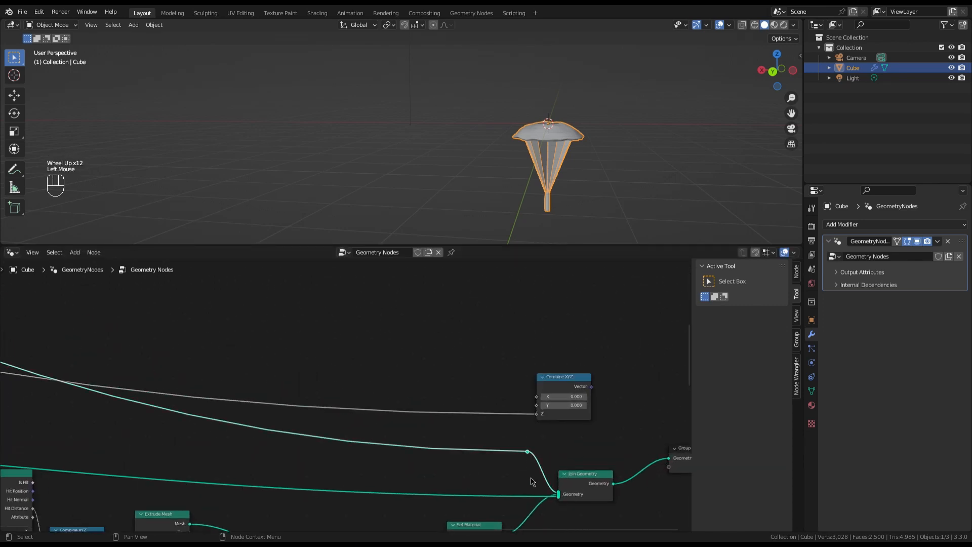
key("ctrl+x")
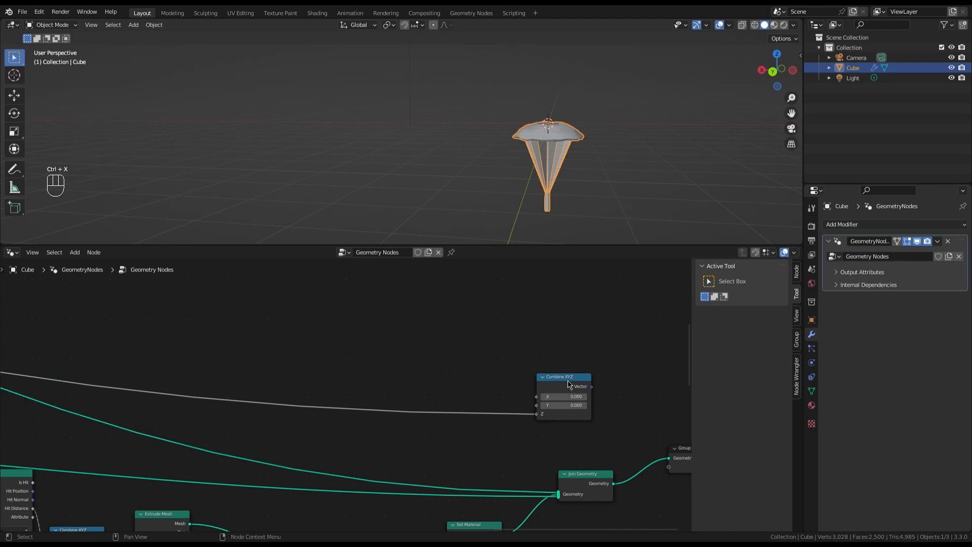
scroll(466, 423, "down", 2)
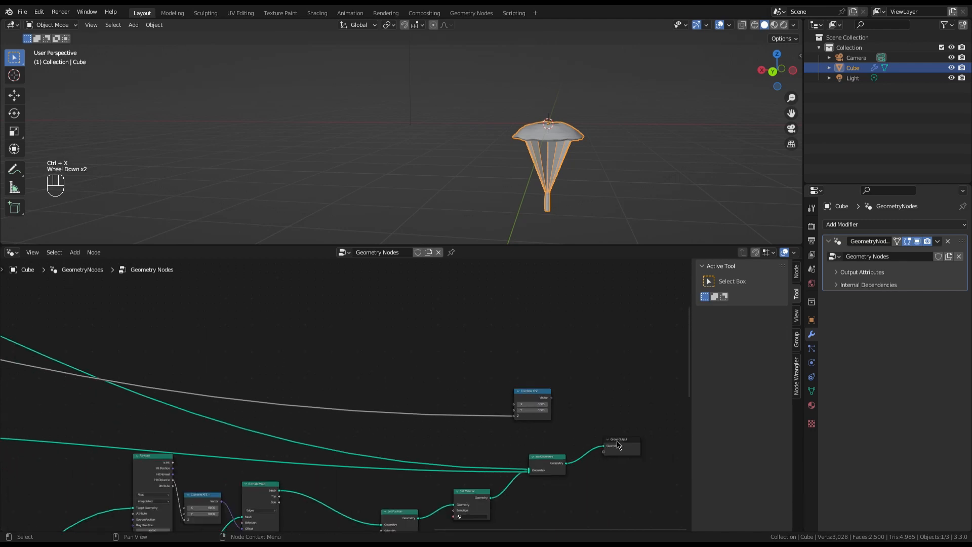
- Add a Set Position node fed by the vector output of the Combine XYZ above Join Geometry
left_click_drag(549, 397, 582, 408)
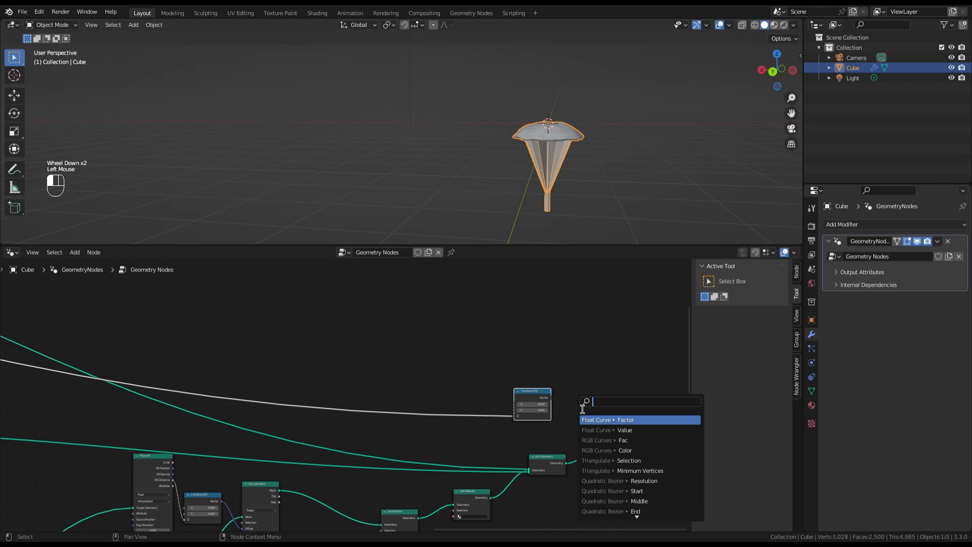
type("set p")
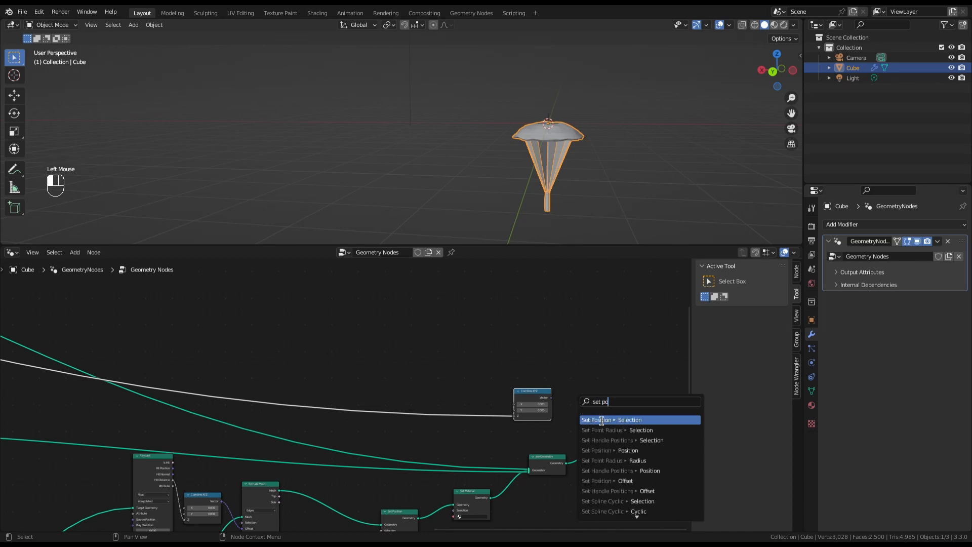
type("o")
left_click(601, 420)
scroll(554, 343, "down", 2)
scroll(611, 412, "up", 1)
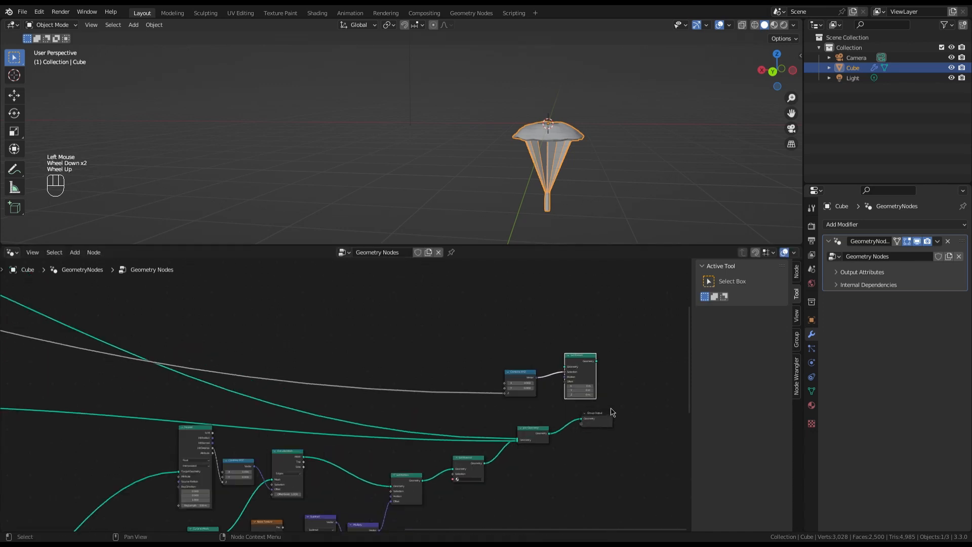
- Insert the new Set Position node between Join Geometry and Group Output
scroll(611, 411, "up", 3)
left_click_drag(578, 342, 582, 382)
right_click_drag(539, 430, 527, 459, "ctrl")
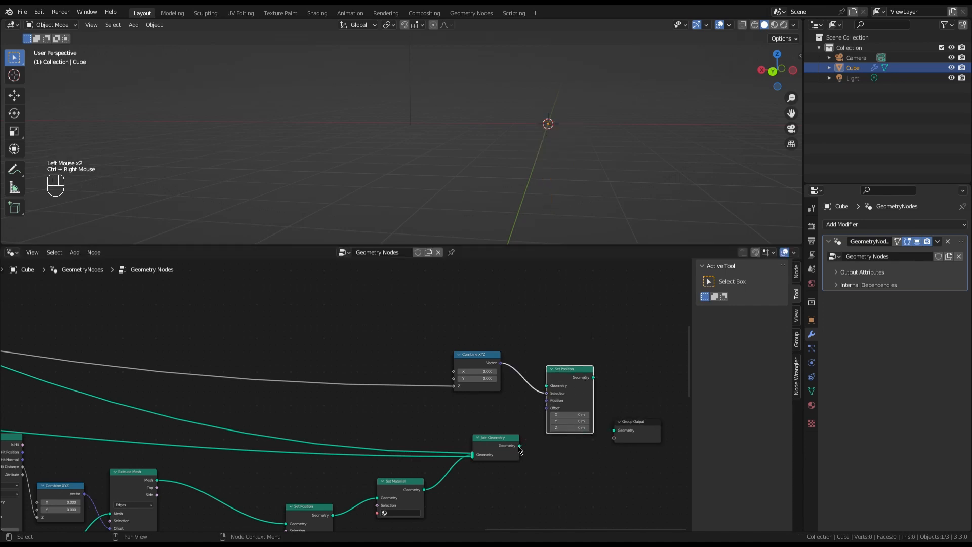
left_click_drag(518, 446, 614, 430)
- Reconnect the Combine XYZ vector from Set Position's Selection to its Offset input, and save the file
right_click_drag(520, 360, 515, 382, "ctrl")
left_click_drag(501, 362, 548, 407)
scroll(566, 198, "down", 2)
middle_click_drag(566, 96, 559, 103)
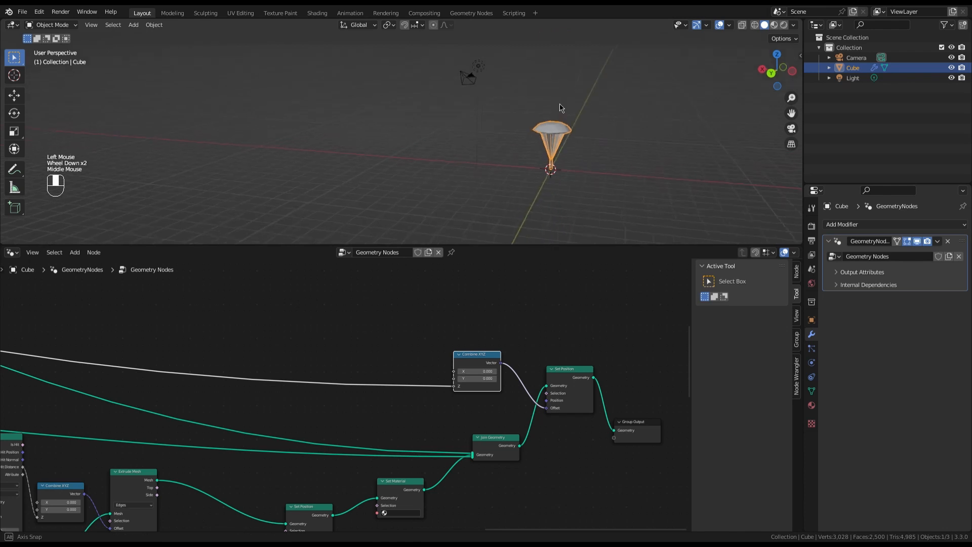
scroll(554, 134, "up", 3)
scroll(554, 135, "down", 1)
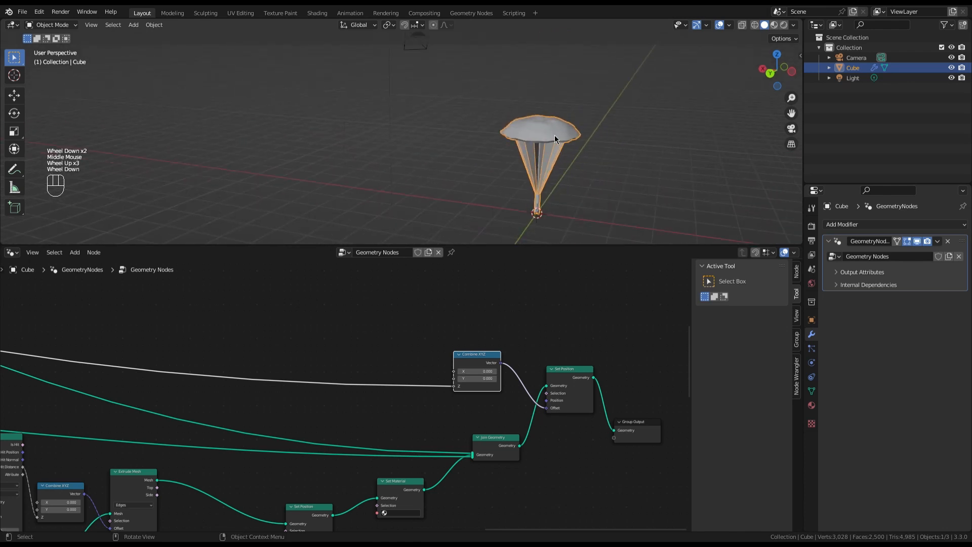
key("ctrl+s")
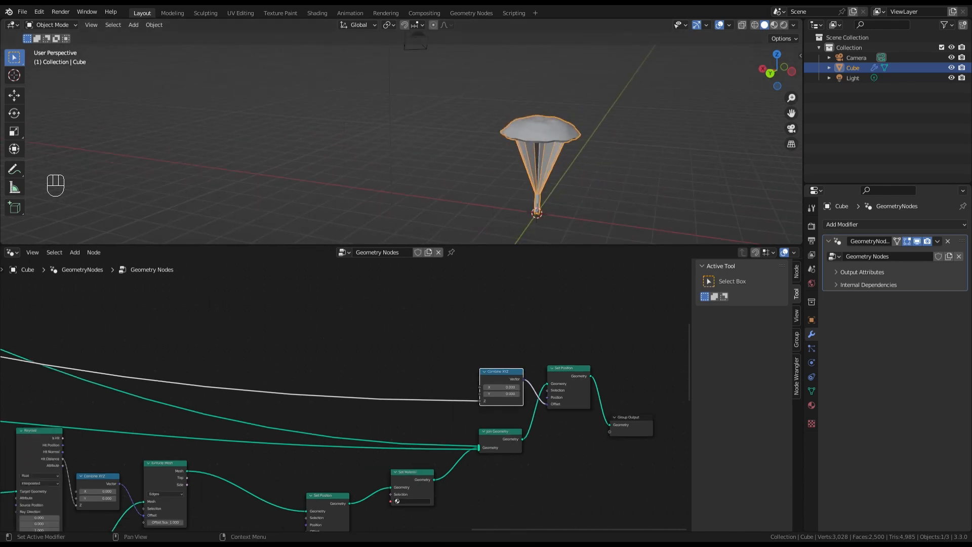
- Set the Gill Position value to -1.700 in the gill nodes
scroll(561, 184, "down", 2)
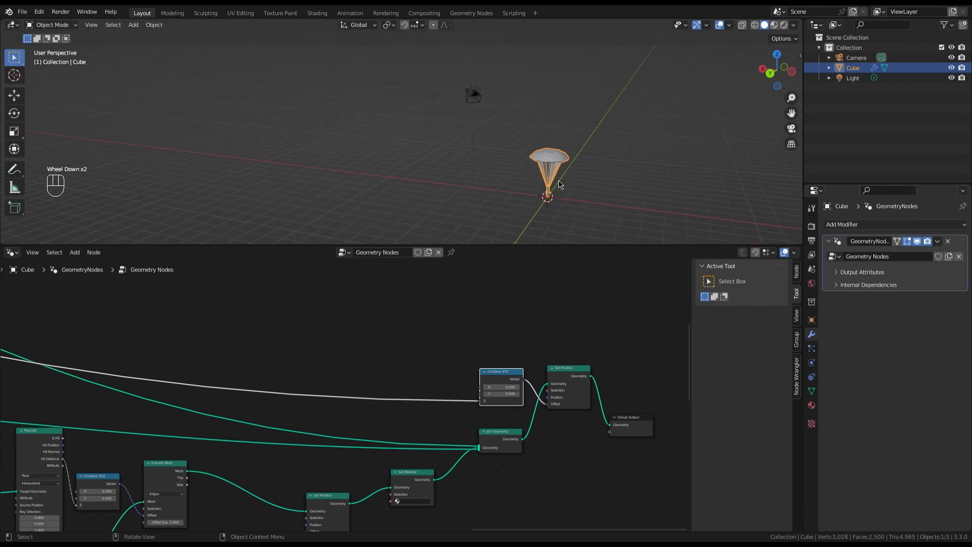
scroll(530, 167, "up", 2)
scroll(573, 168, "down", 2)
middle_click_drag(573, 168, 577, 195)
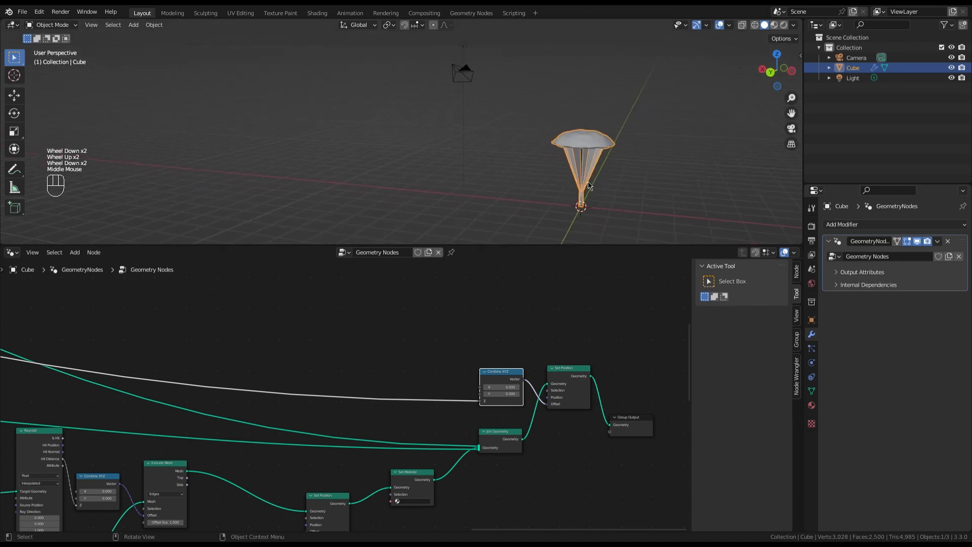
scroll(554, 322, "down", 4)
scroll(271, 514, "down", 2)
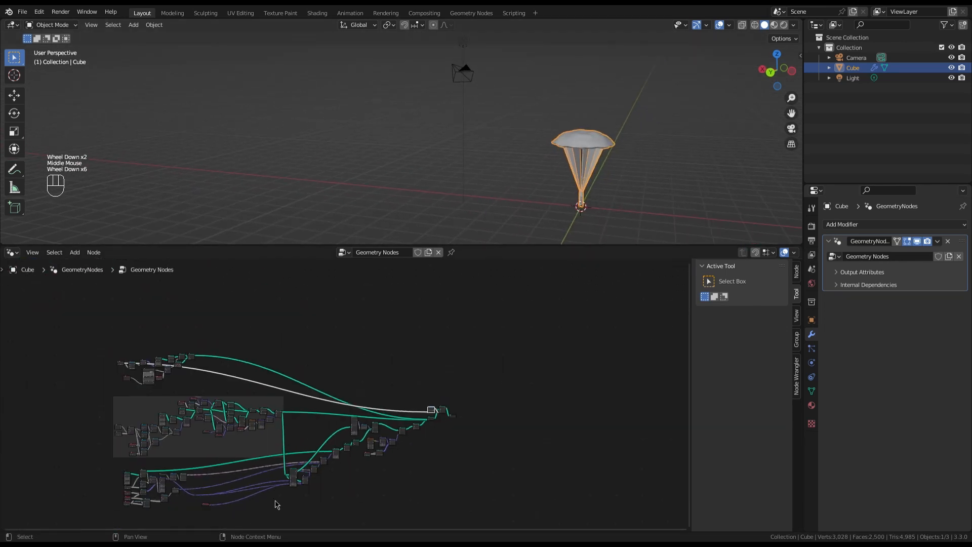
scroll(121, 521, "up", 8)
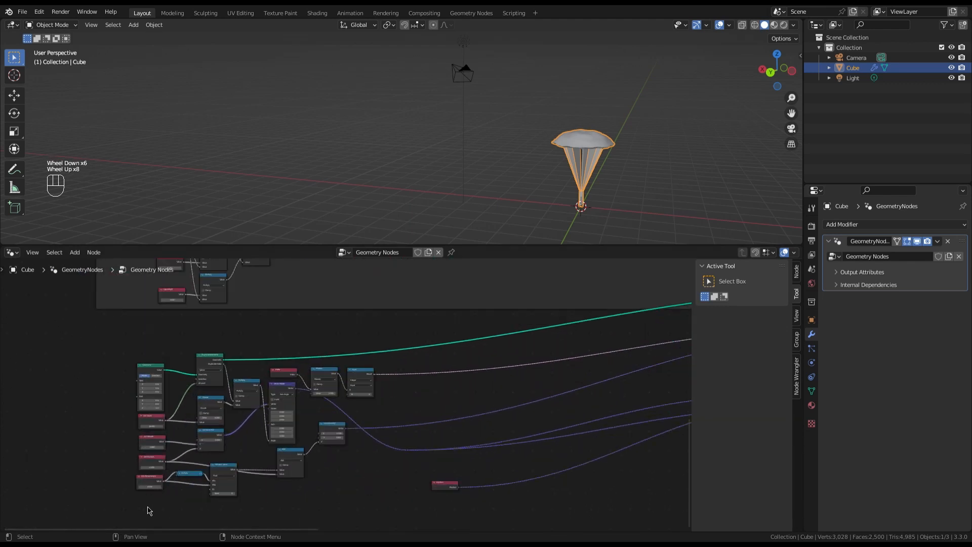
scroll(422, 476, "up", 4)
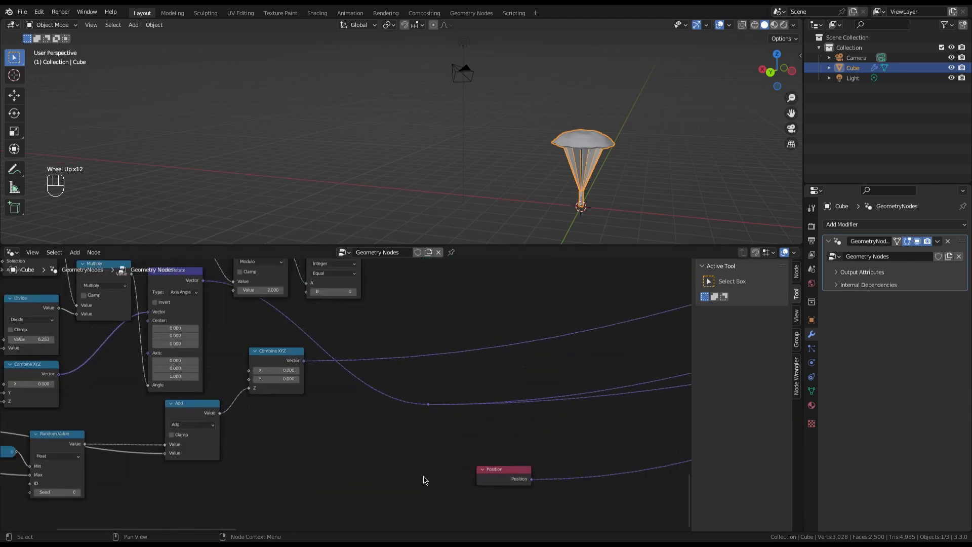
scroll(413, 468, "down", 3)
middle_click_drag(413, 468, 544, 473)
scroll(254, 465, "up", 5)
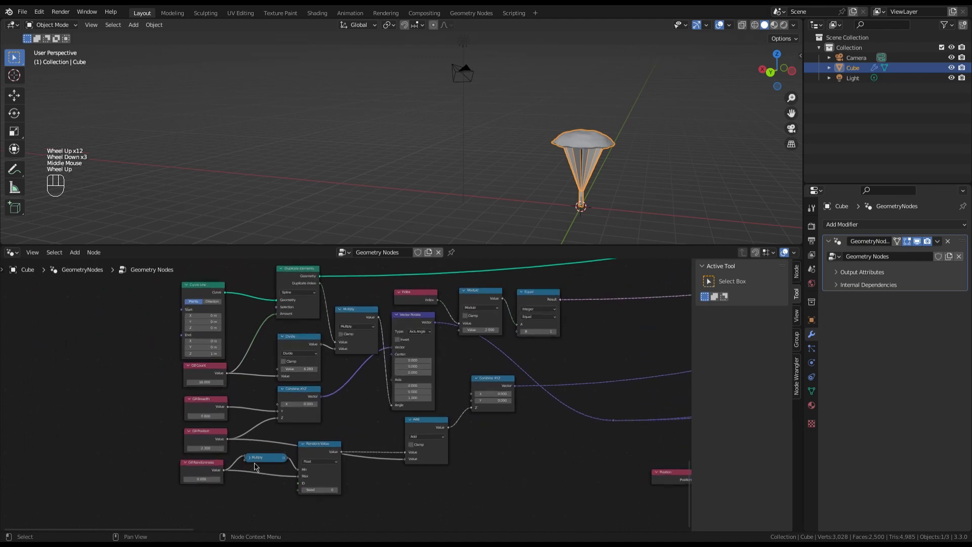
scroll(254, 465, "up", 1)
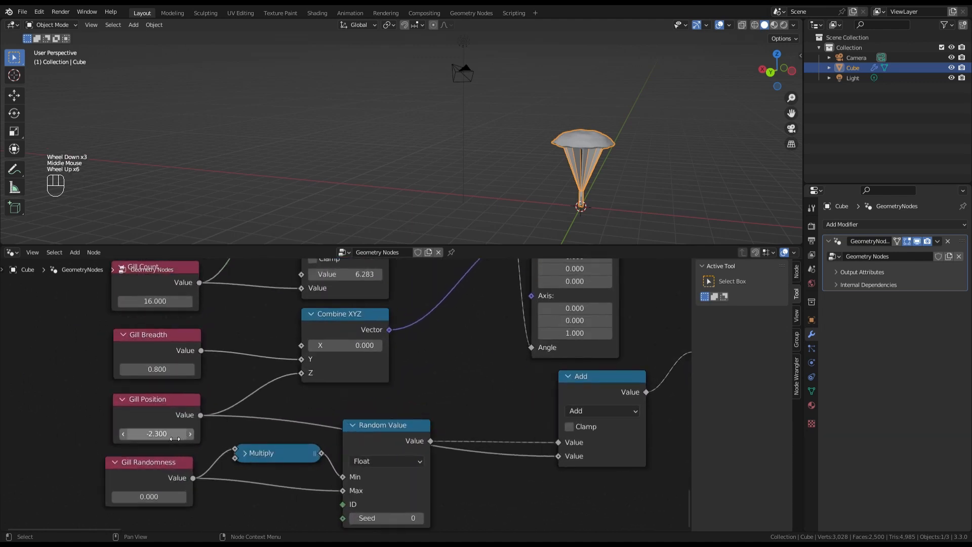
left_click(191, 434)
left_click_drag(157, 433, 187, 433)
scroll(138, 459, "up", 1)
- Adjust the Gill Randomness value beside the Random Value node to 0.160
left_click(146, 496)
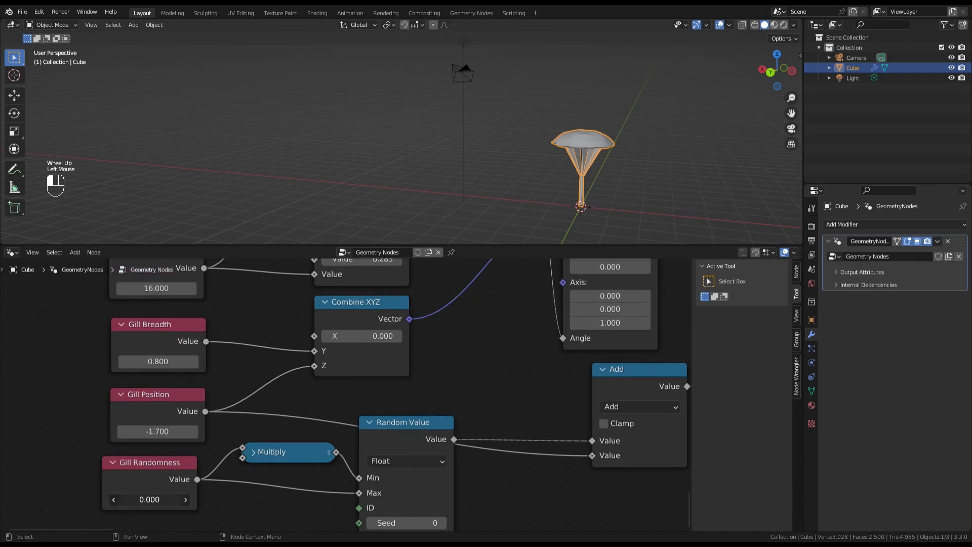
mouse_move(146, 499)
left_mouse_down()
mouse_move(167, 499)
mouse_move(149, 499)
left_mouse_up()
scroll(564, 155, "up", 2)
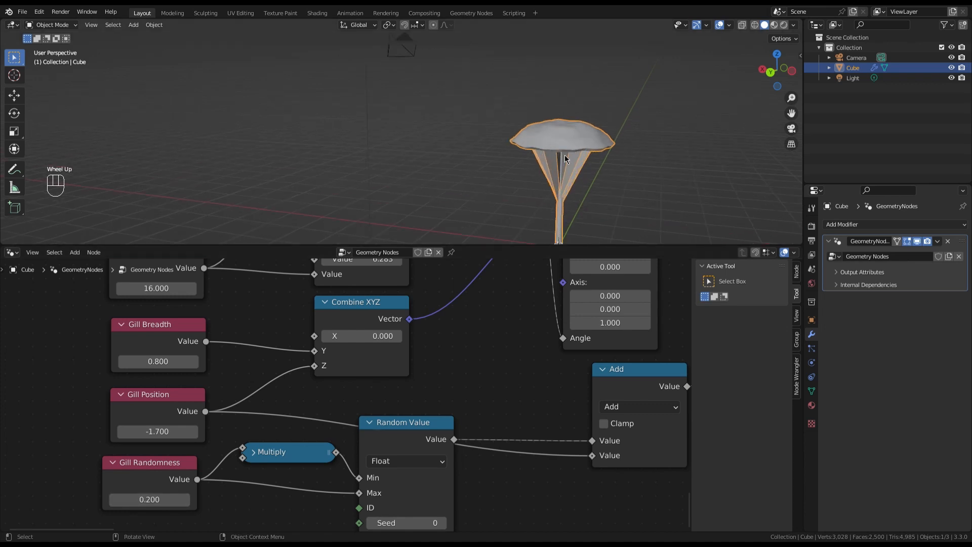
scroll(563, 155, "down", 1)
scroll(564, 156, "up", 3)
scroll(563, 209, "down", 1)
middle_click_drag(563, 209, 561, 182)
left_click_drag(152, 500, 133, 500, "shift")
- Set Gill Breadth to 0.740 and Gill Count to 21.500
scroll(116, 486, "down", 4)
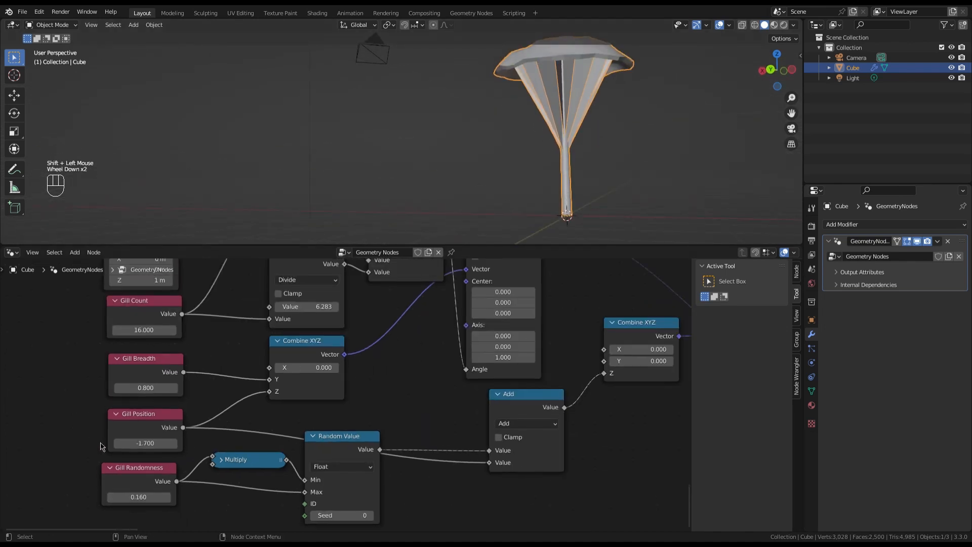
scroll(176, 338, "up", 3)
left_click_drag(101, 392, 111, 393, "shift")
left_click_drag(100, 392, 62, 392, "shift")
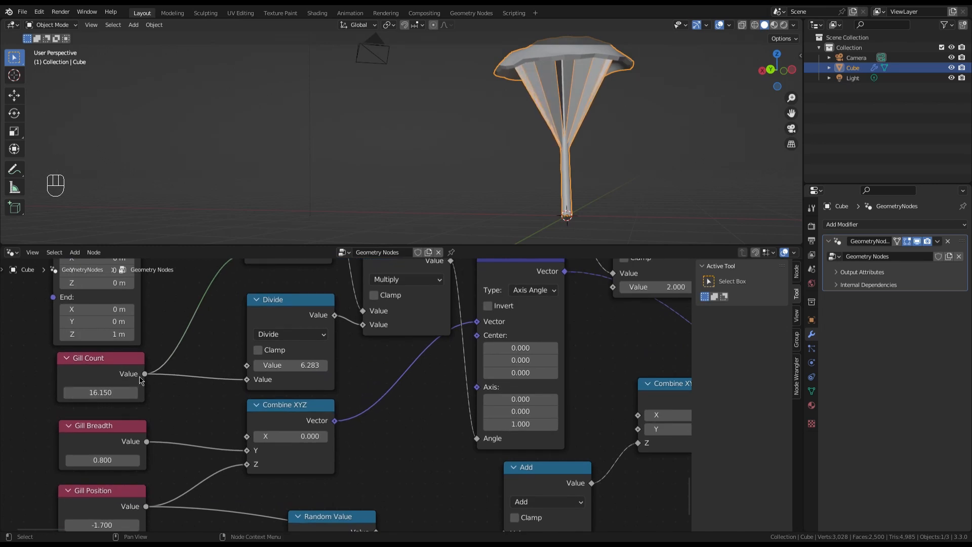
scroll(101, 420, "down", 2)
scroll(103, 441, "up", 3)
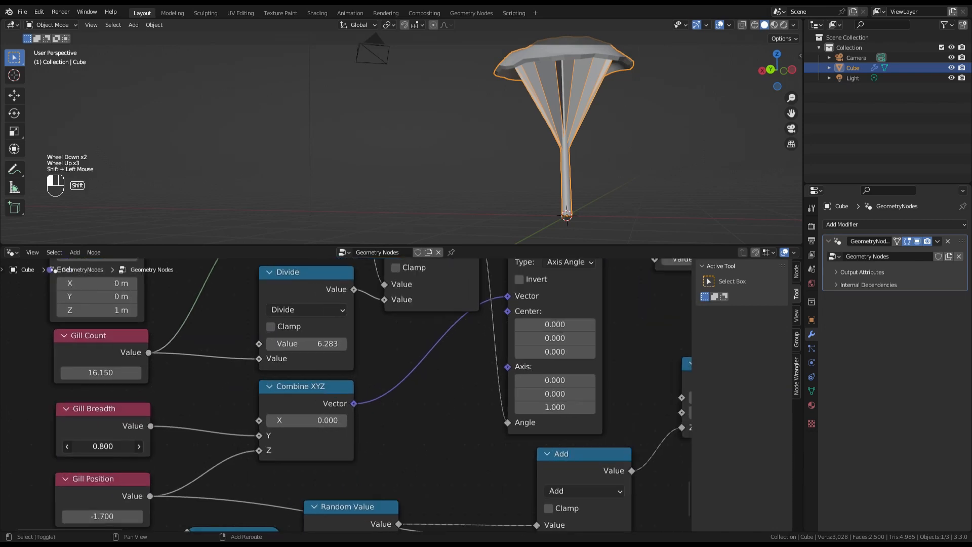
left_click_drag(103, 446, 96, 445, "shift")
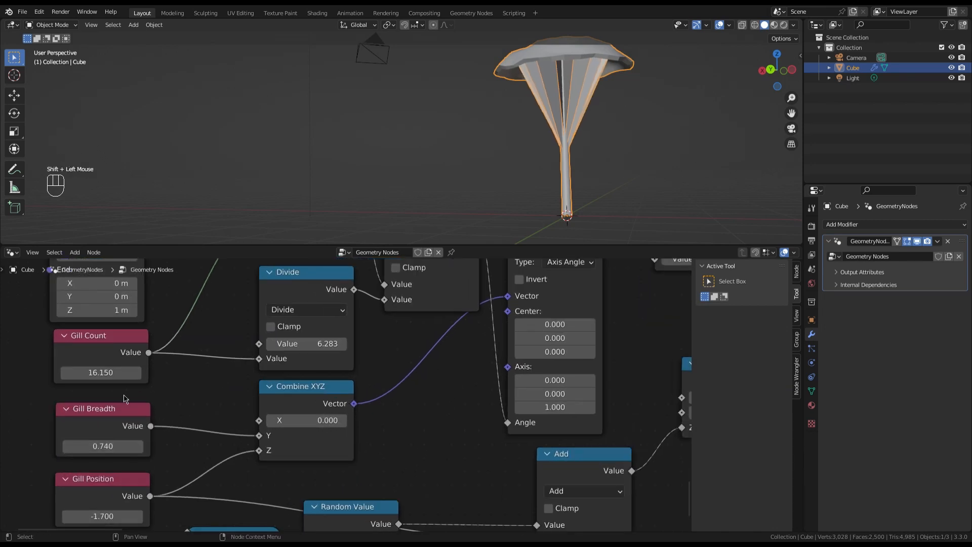
left_click_drag(107, 376, 85, 387, "shift")
scroll(175, 337, "down", 3)
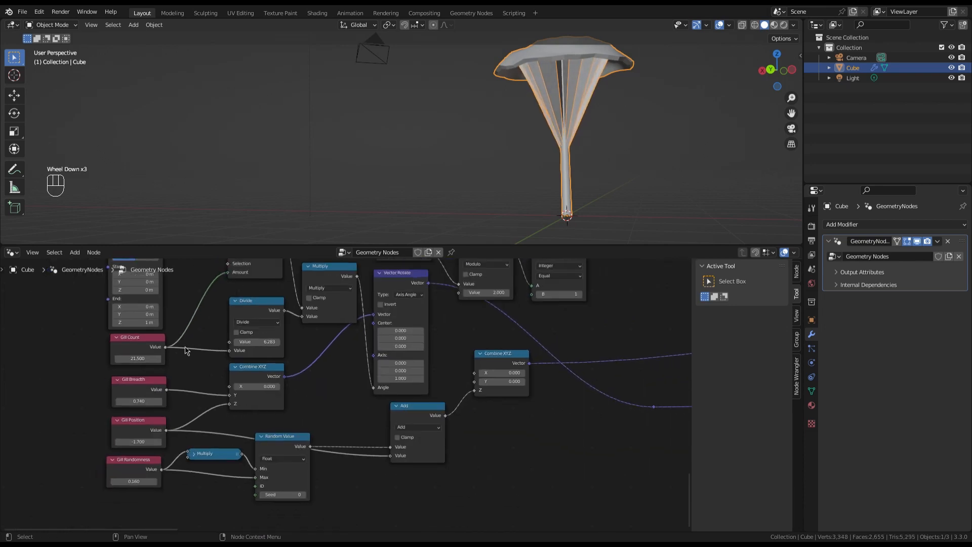
- Add a reroute across both of Gill Count's output links and delete the Gill Count value node
scroll(193, 349, "up", 4)
right_click_drag(208, 336, 214, 389, "shift")
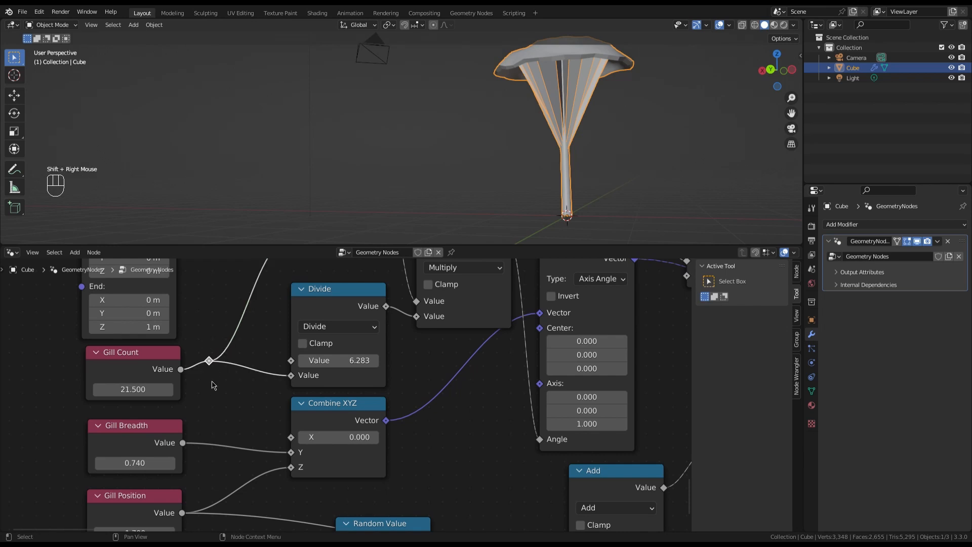
scroll(209, 377, "up", 1)
left_click(153, 350)
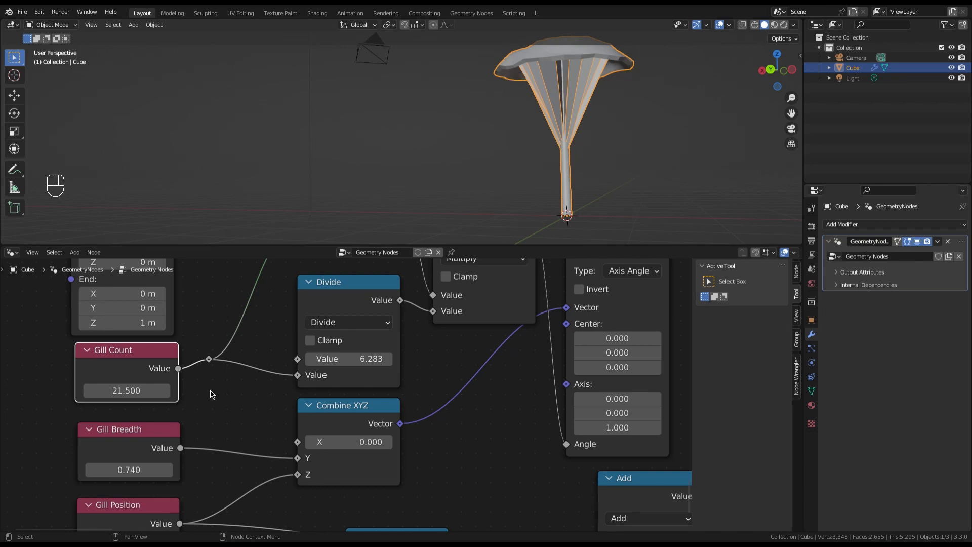
key("x")
- Add an Integer node in place of the deleted value node and connect it to the reroute
key("shift+a")
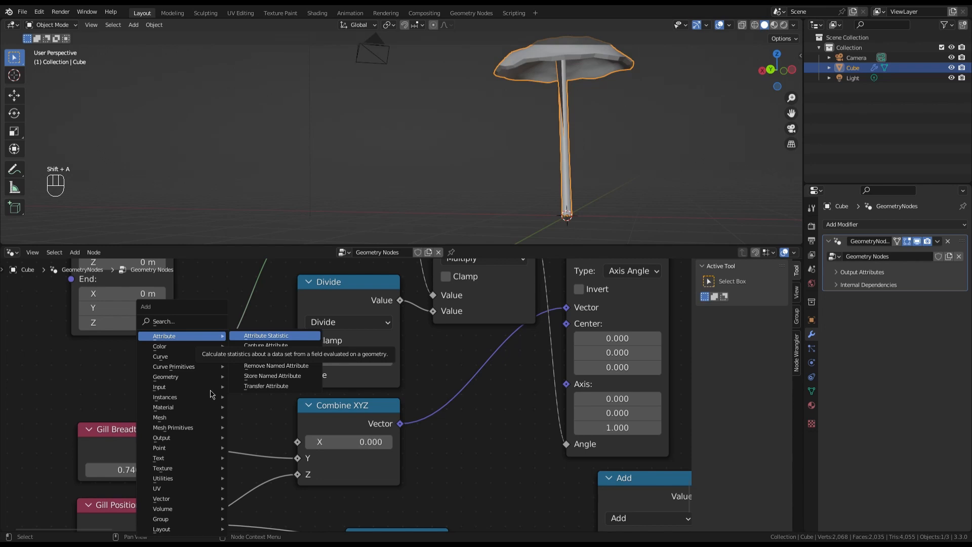
key("Escape")
key("shift+a")
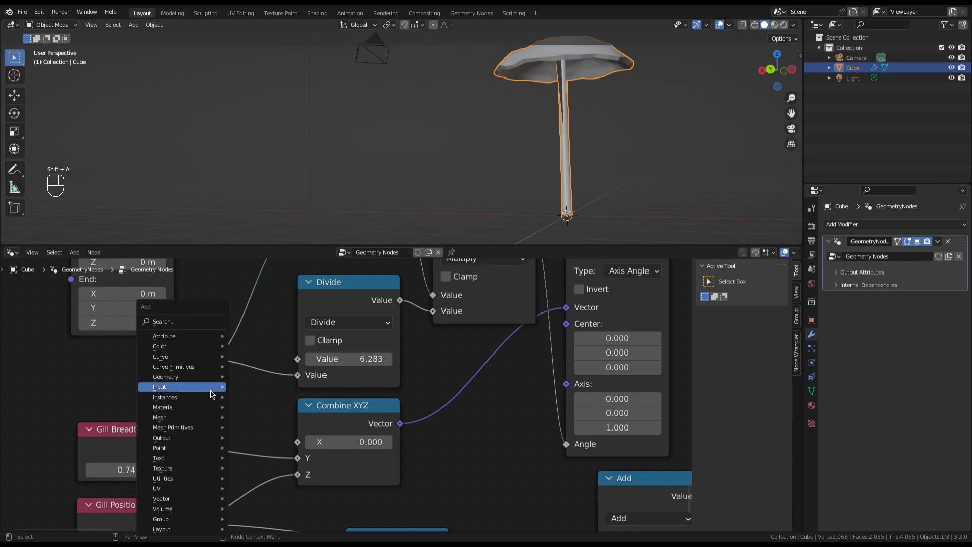
type("int")
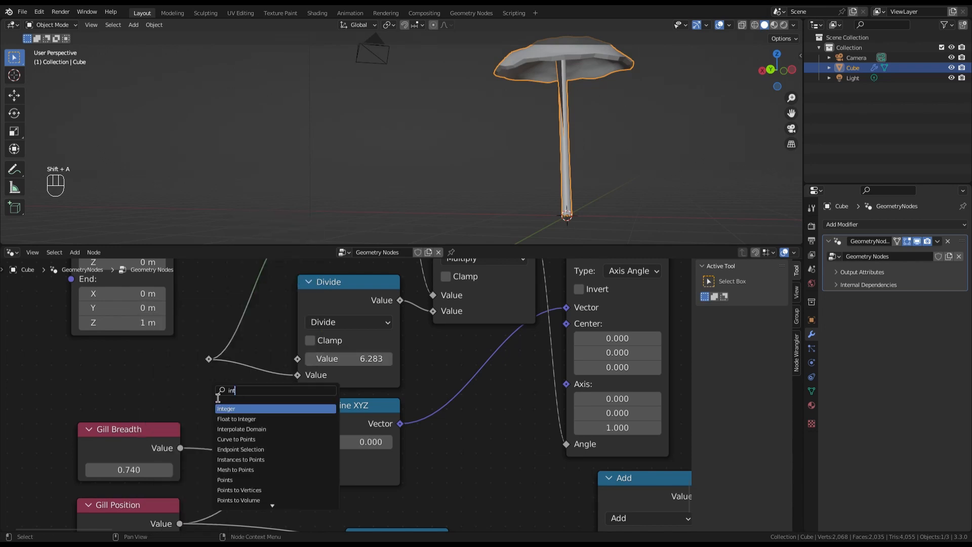
left_click(253, 409)
left_click(90, 368)
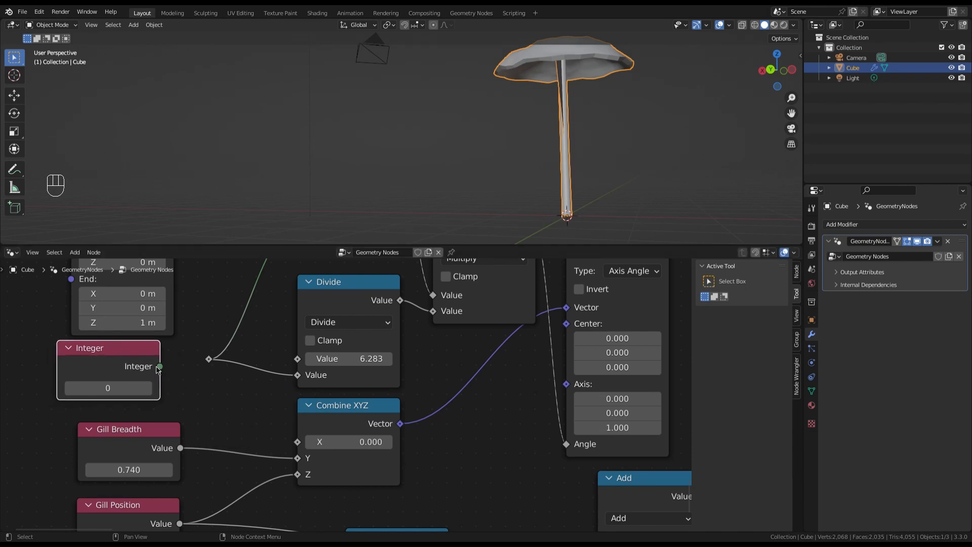
left_click_drag(159, 367, 208, 359)
- Set the Integer node's value to 32 and label the node Gill Count
double_click(130, 390)
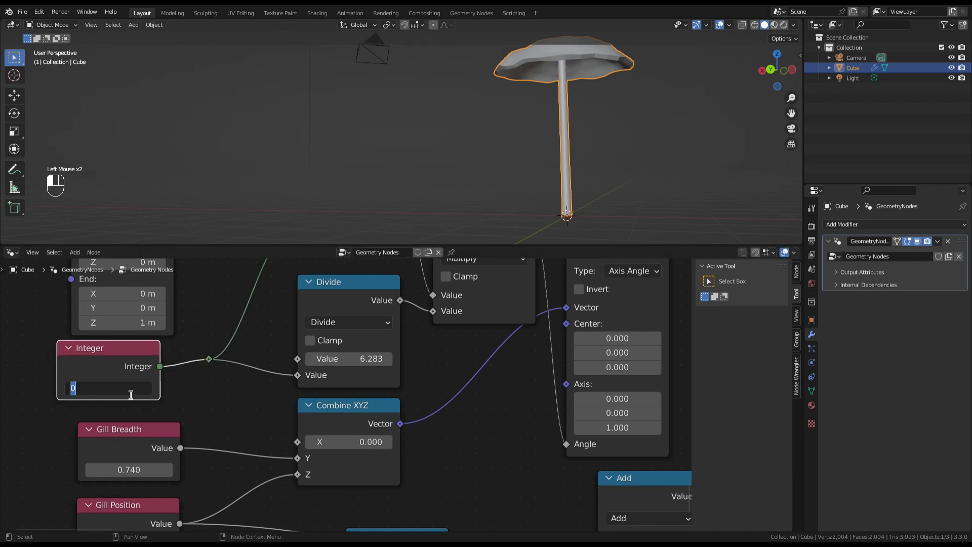
type("32")
key("Return")
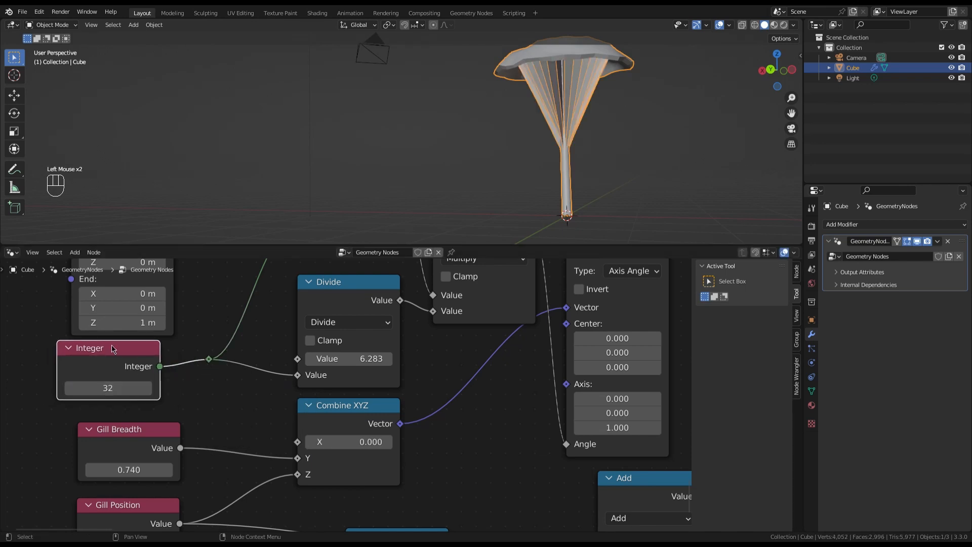
key("F2")
type("Gill")
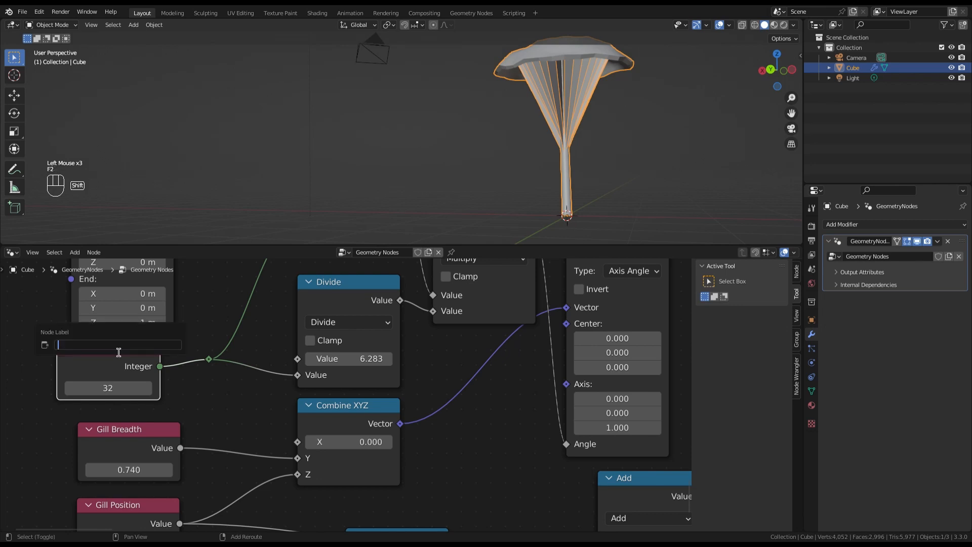
type(" Count")
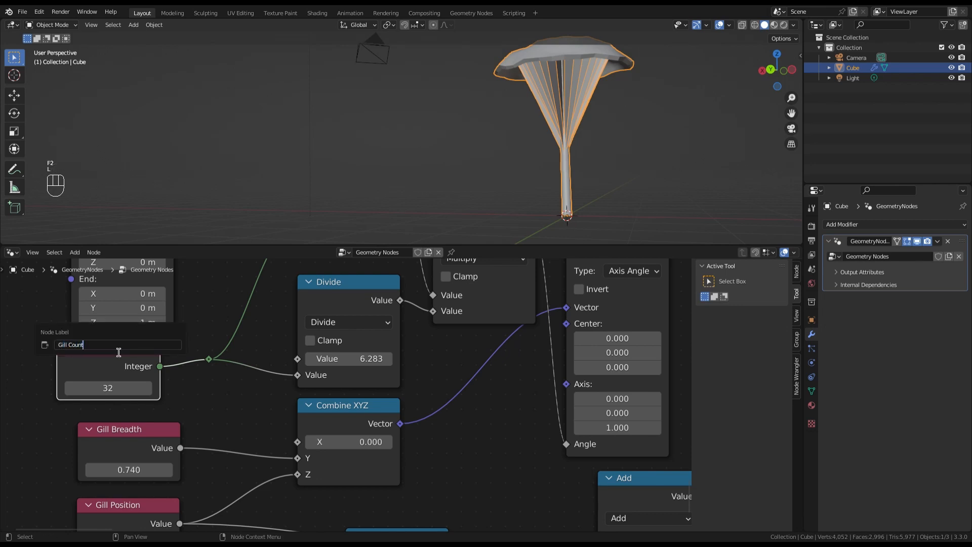
key("Return")
- Dissolve the reroute on Gill Count's links and increase the Gill Count above 32
left_click(208, 358)
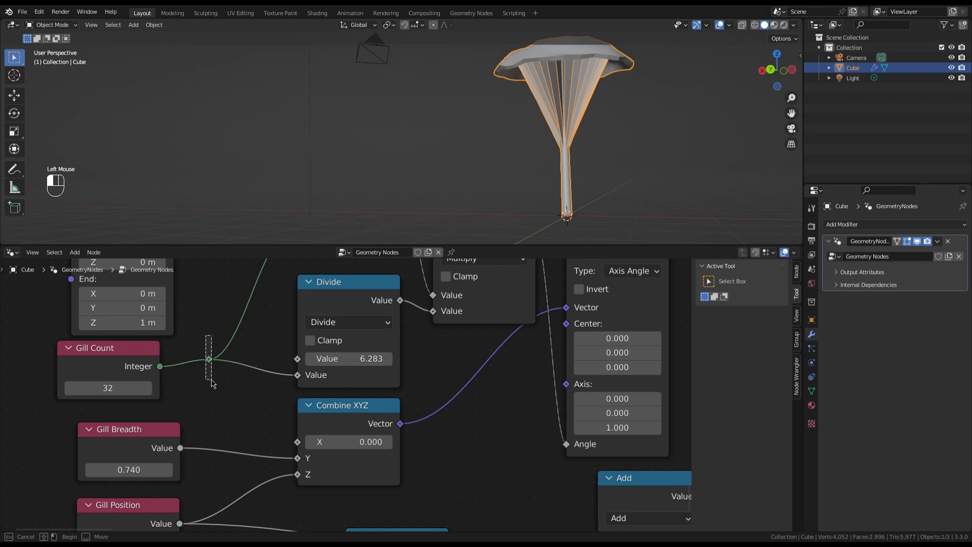
key("ctrl+x")
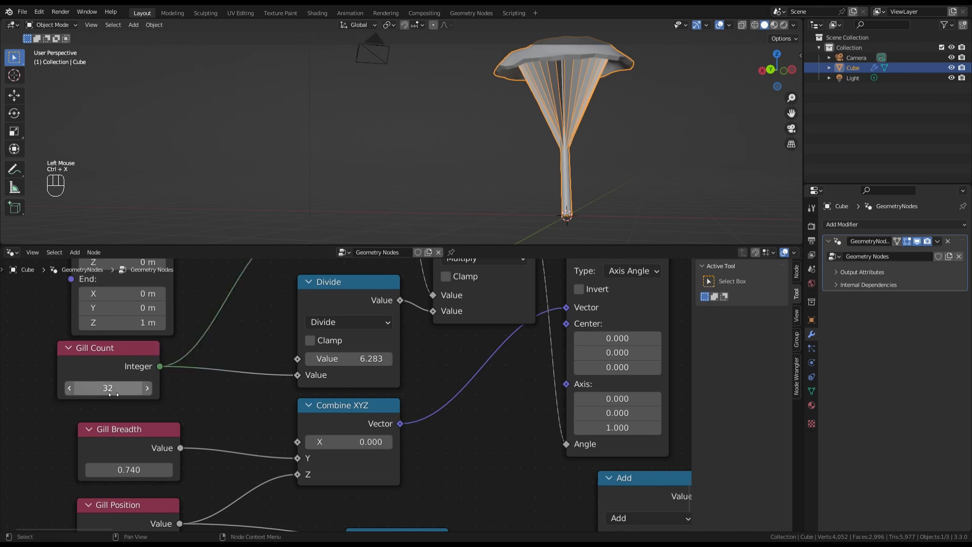
left_click_drag(107, 393, 152, 393)
- Set the Gill Randomness value that feeds the Combine XYZ node of the gills' noise displacement to 0.160
scroll(303, 370, "down", 7)
scroll(263, 374, "down", 1)
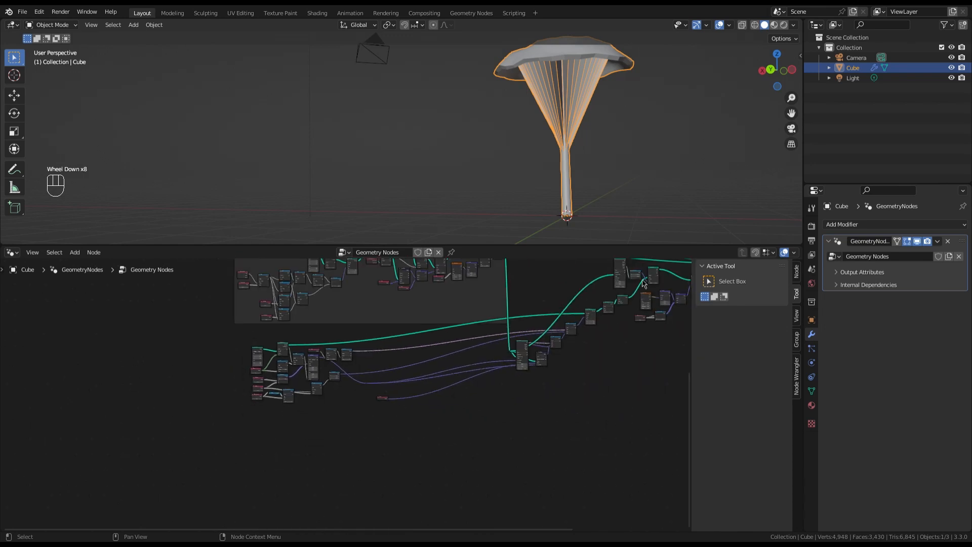
scroll(652, 288, "down", 1)
middle_click_drag(658, 303, 583, 340)
scroll(572, 336, "up", 4)
scroll(564, 341, "up", 7)
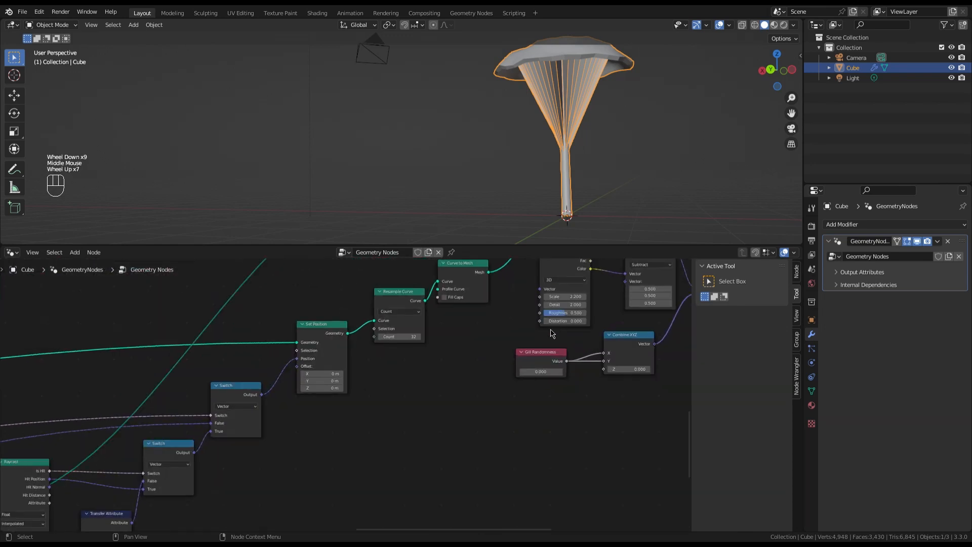
mouse_move(531, 424)
left_mouse_down()
mouse_move(566, 424)
mouse_move(539, 424)
left_mouse_up()
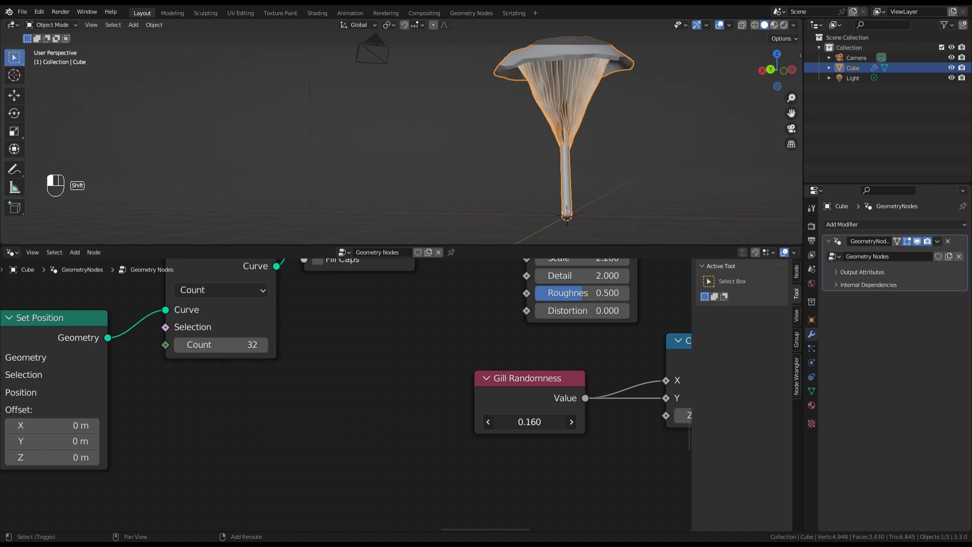
- Move the Group Output node away from the final Set Position node to make room between them
scroll(557, 171, "down", 4)
scroll(296, 370, "down", 4)
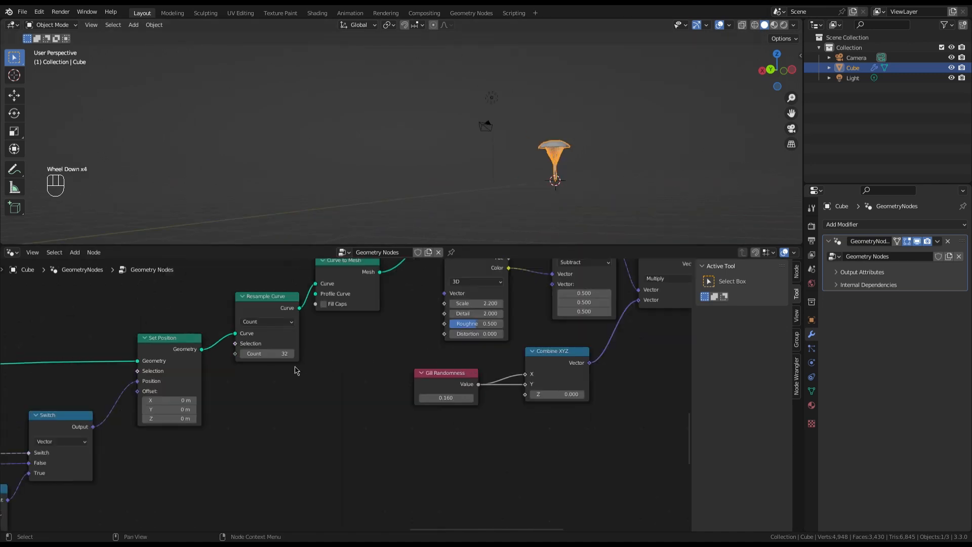
scroll(296, 370, "down", 6)
middle_click_drag(474, 315, 434, 373)
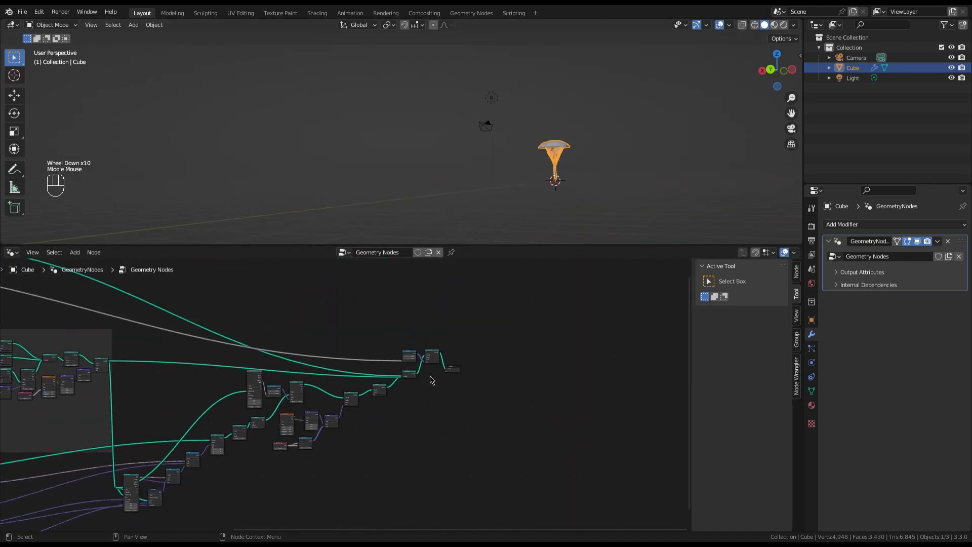
scroll(441, 370, "up", 6)
scroll(506, 362, "up", 2)
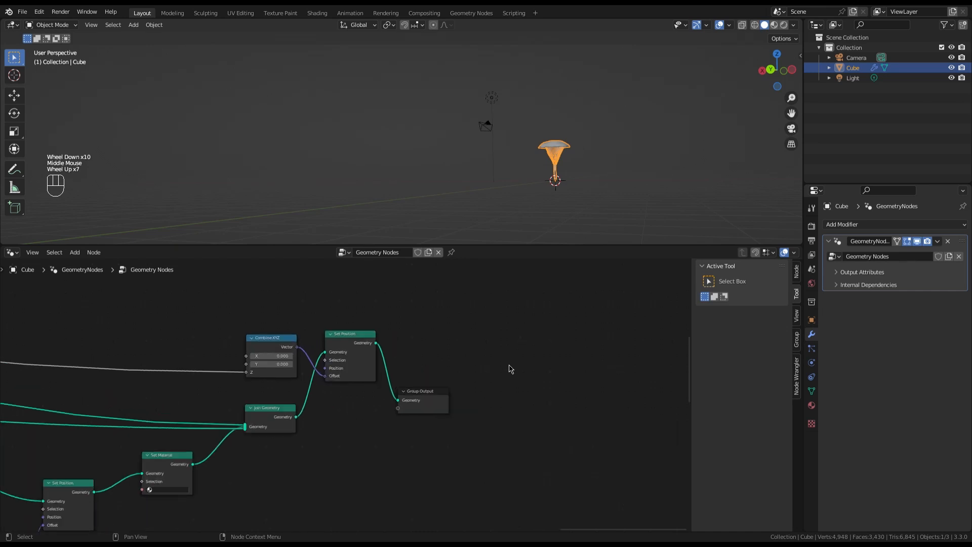
left_click_drag(432, 396, 569, 369)
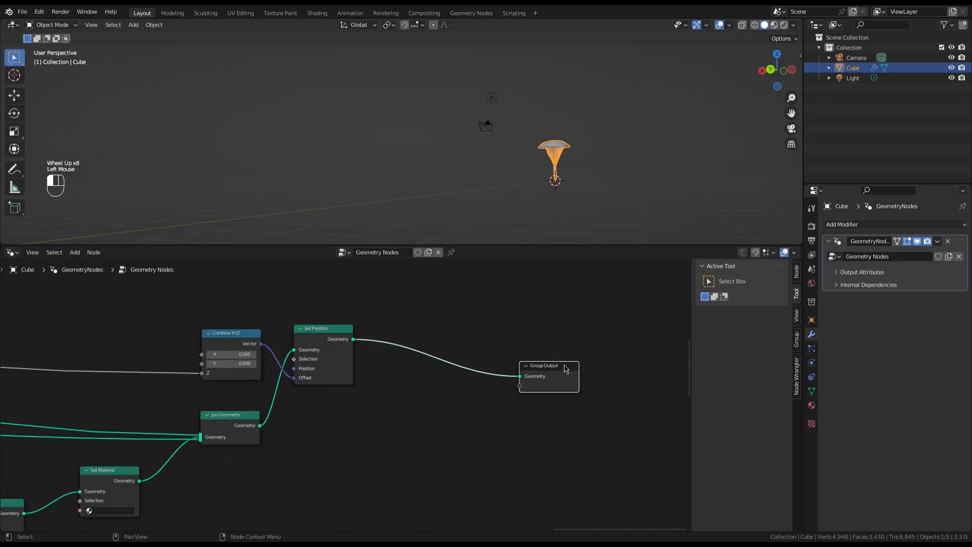
- Set Gill Breadth to 0.960 and examine the gills under the cap from closer up
scroll(557, 192, "up", 2)
scroll(656, 398, "down", 4)
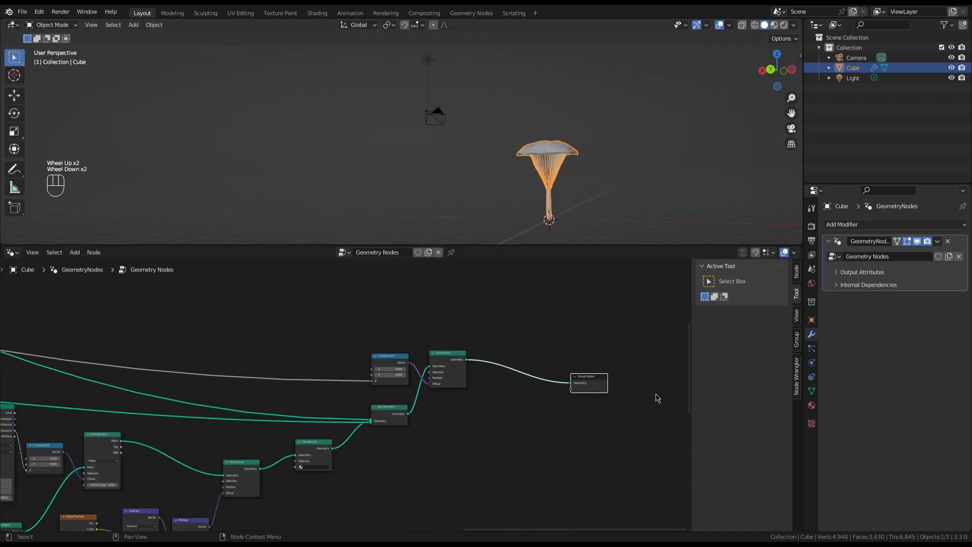
scroll(525, 440, "up", 1)
scroll(525, 440, "down", 4)
scroll(205, 497, "up", 2)
scroll(205, 497, "up", 8)
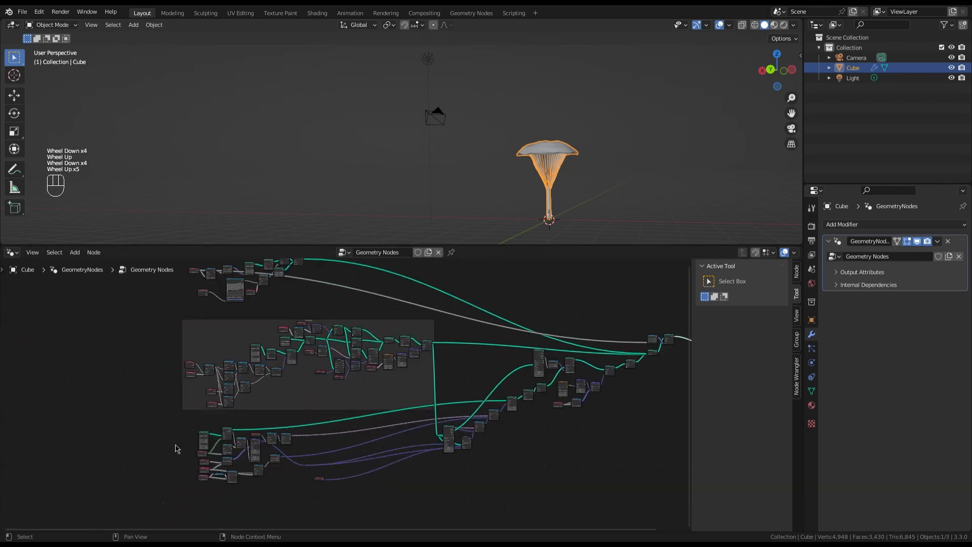
scroll(210, 493, "down", 2)
scroll(210, 493, "up", 7)
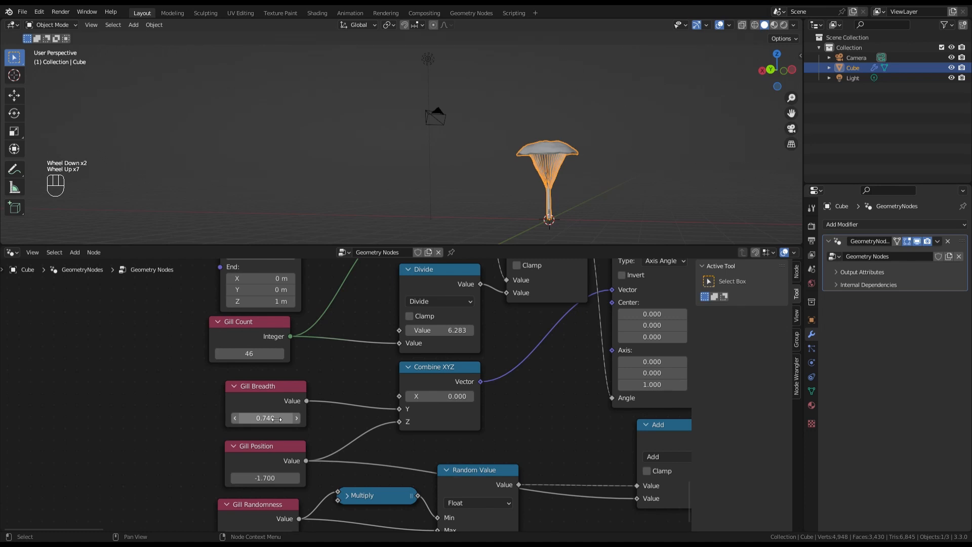
left_click_drag(273, 418, 324, 418, "shift")
scroll(542, 162, "up", 2)
scroll(542, 162, "up", 2)
scroll(539, 157, "down", 2)
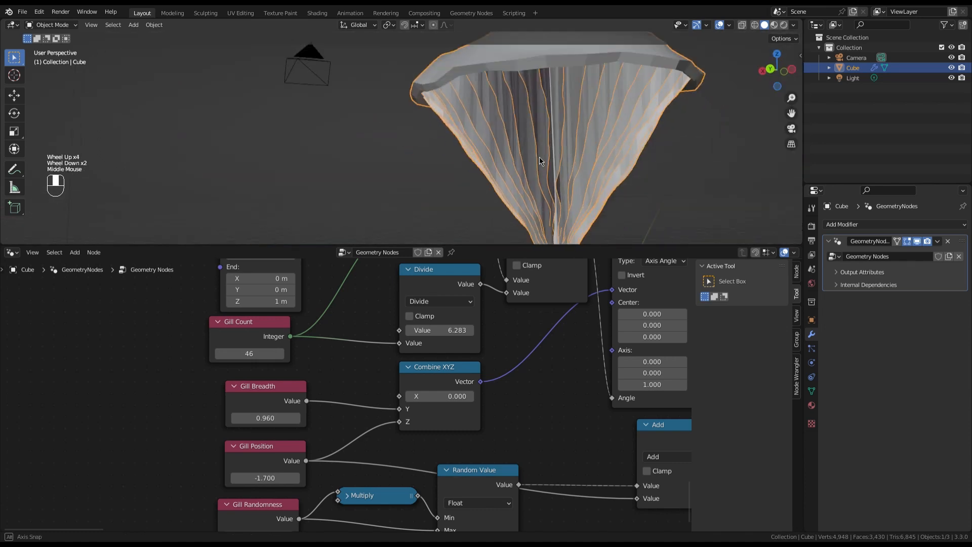
middle_click_drag(539, 157, 495, 128)
scroll(490, 102, "down", 1)
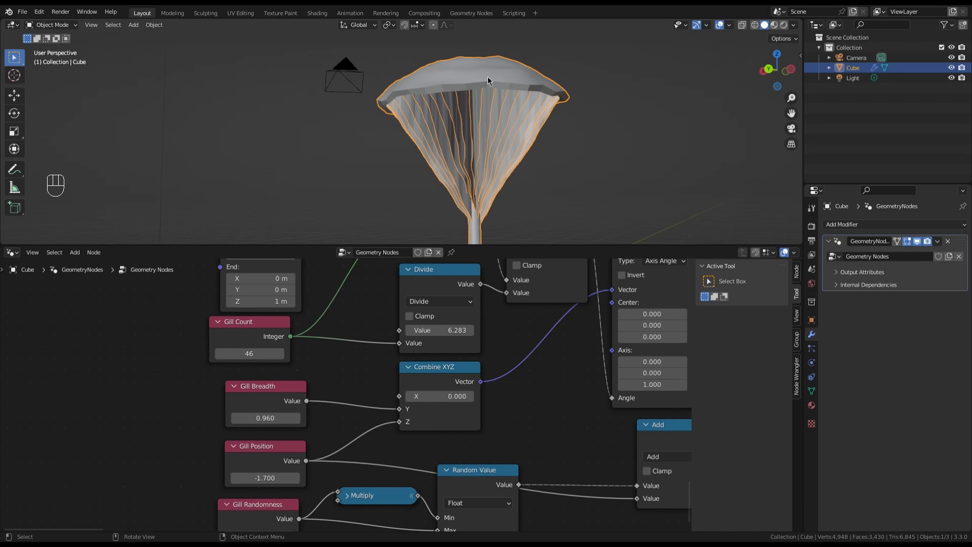
- Move the Group Output node farther from the final Set Position node to widen the gap on their link
scroll(185, 413, "down", 7)
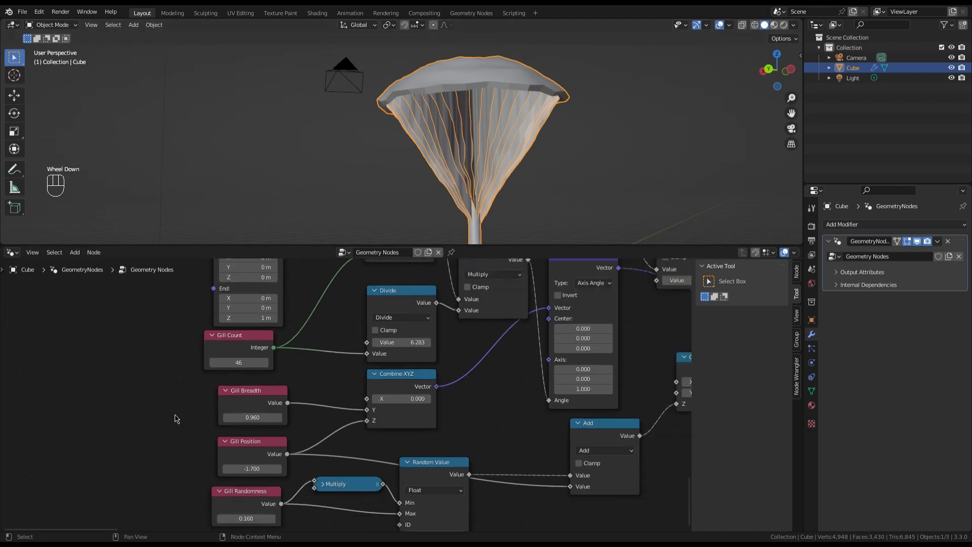
scroll(183, 417, "down", 2)
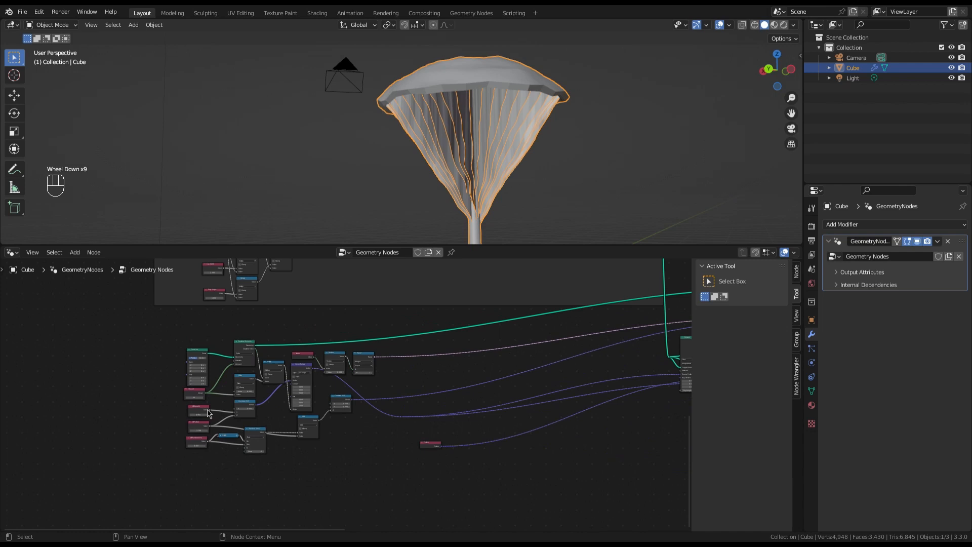
scroll(202, 421, "down", 5)
scroll(544, 338, "up", 11)
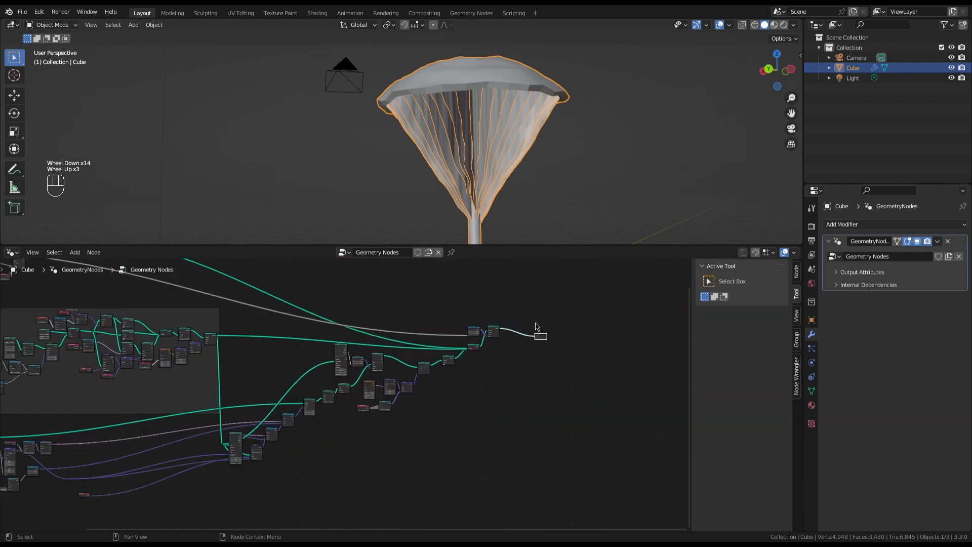
scroll(552, 341, "up", 1)
left_click_drag(517, 347, 671, 363)
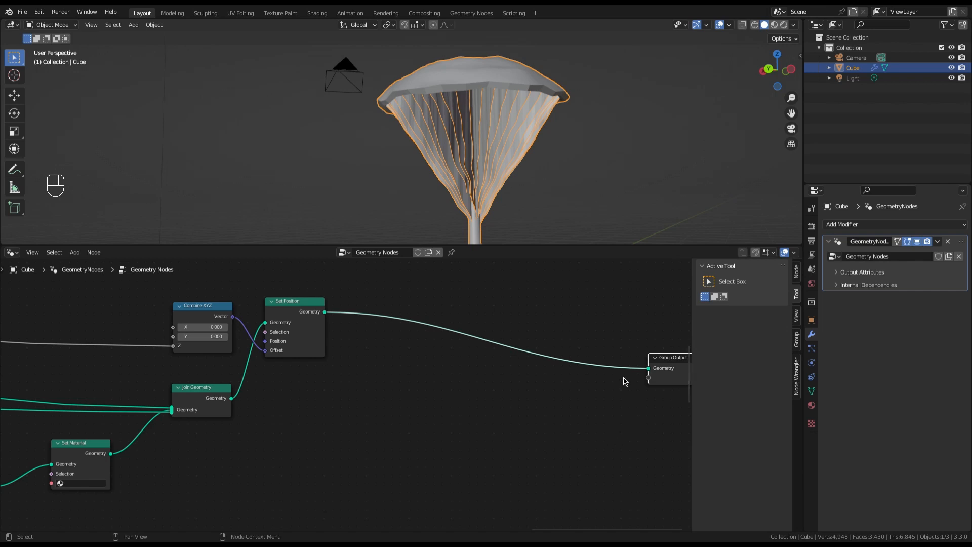
- Insert a second Set Position node on the link between the existing Set Position and the Group Output
scroll(551, 390, "up", 2)
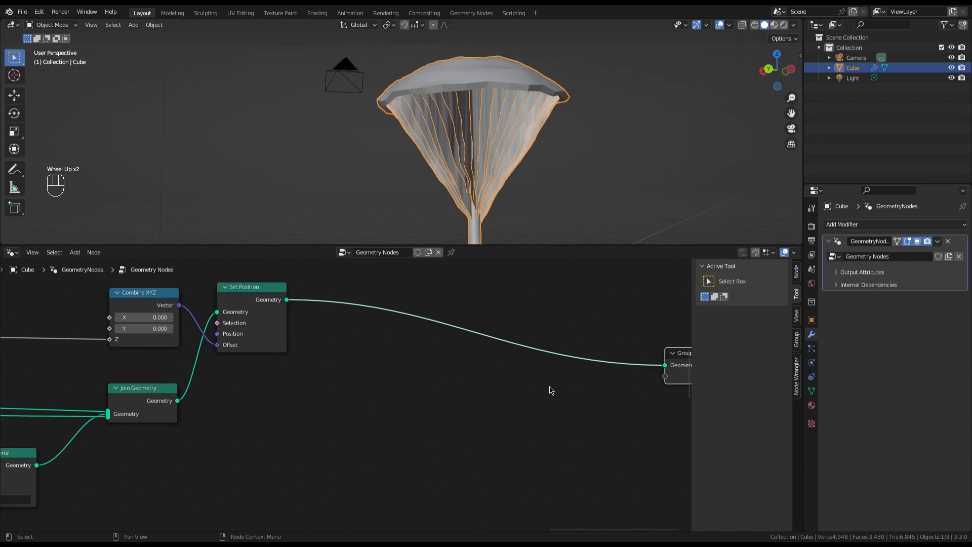
key("shift+a")
type("a")
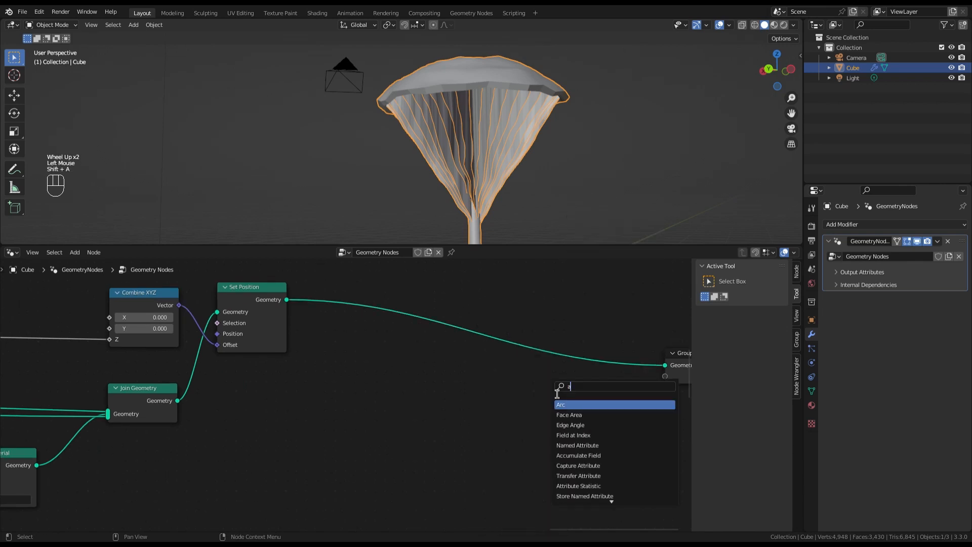
key("BackSpace")
type("set po")
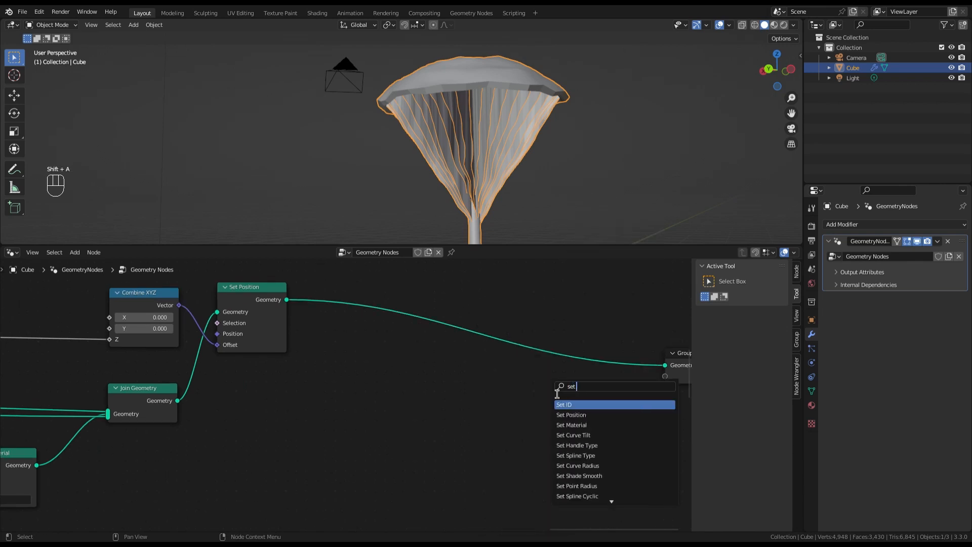
key("Return")
left_click(549, 350)
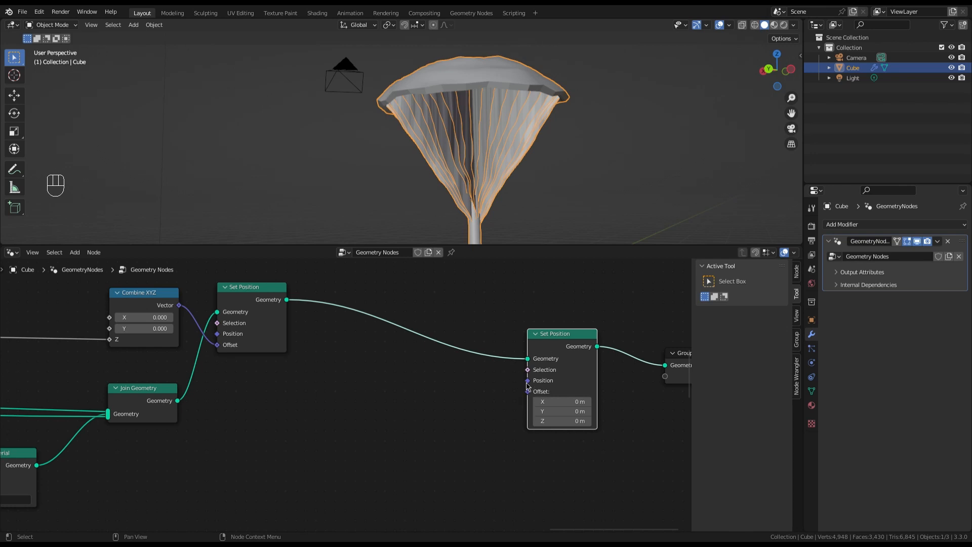
- Add a Vector Rotate node and connect its Vector output to the new Set Position's Position input
left_click_drag(526, 382, 477, 399)
type("vect")
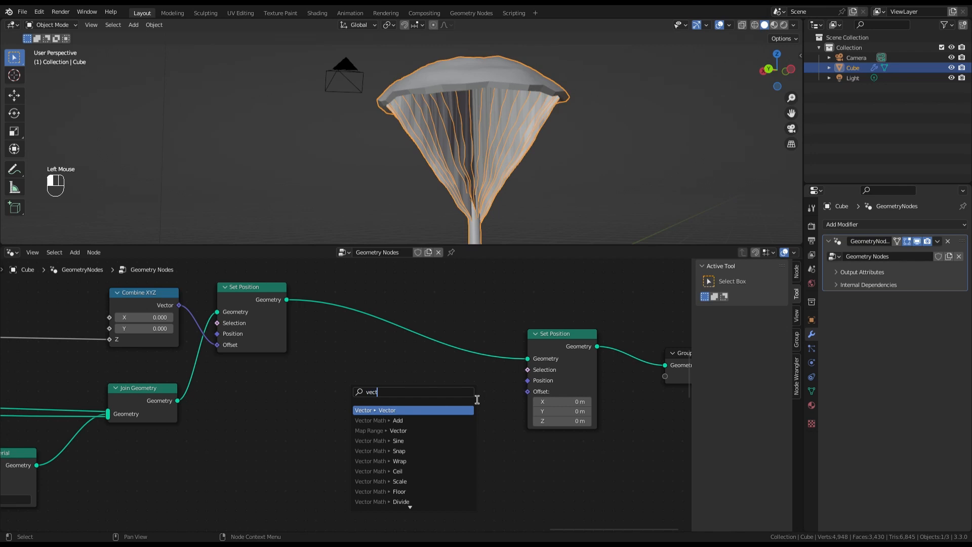
type("ro")
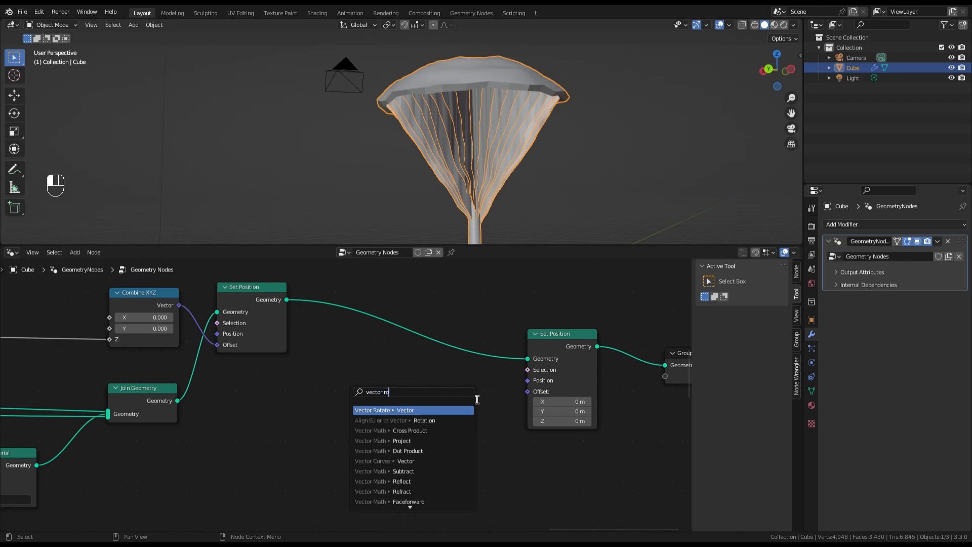
left_click(438, 412)
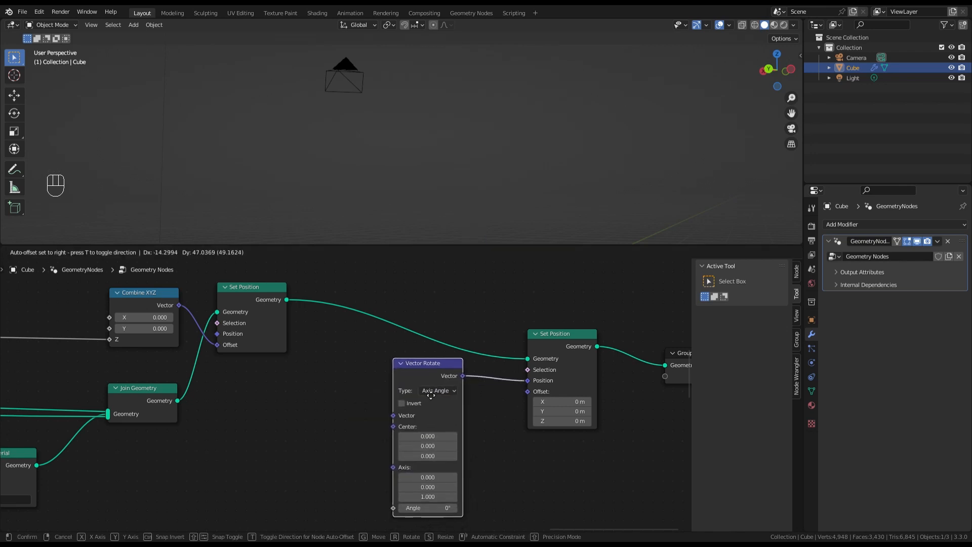
left_click(431, 394)
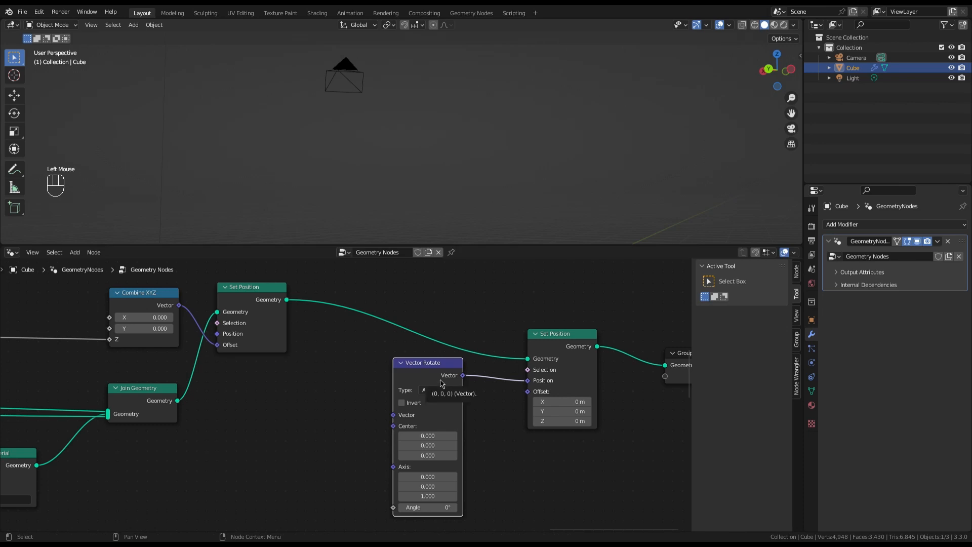
scroll(542, 87, "down", 4)
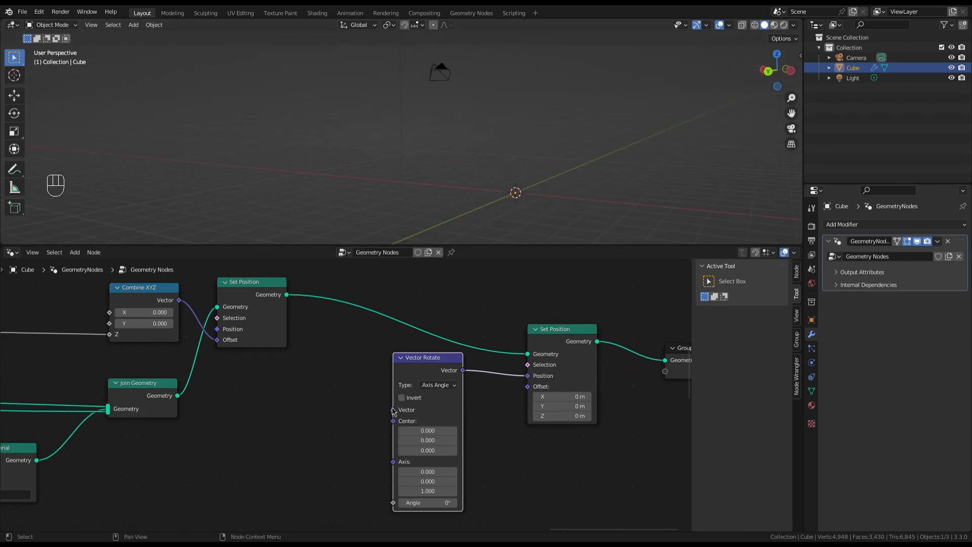
- Add a Position node and connect it to the Vector input of Vector Rotate
left_click_drag(394, 411, 278, 414)
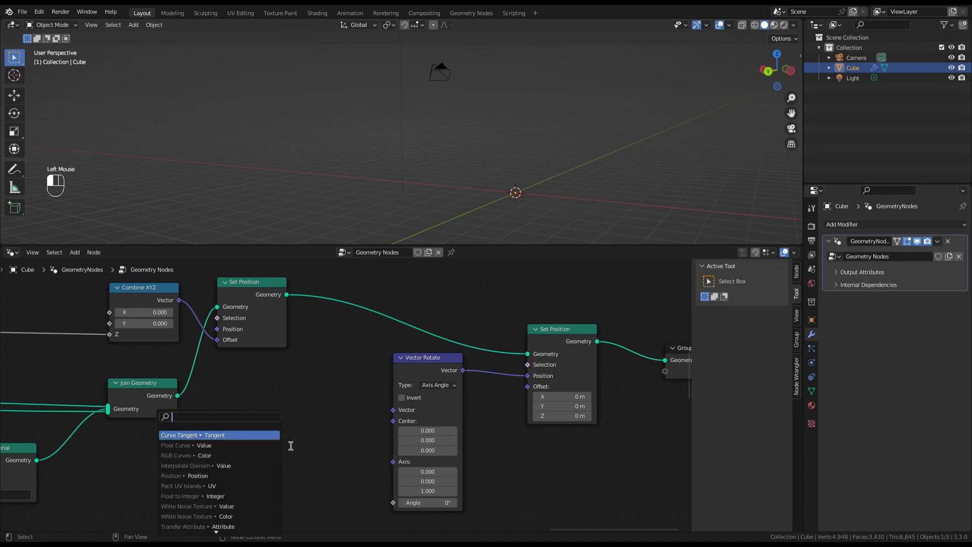
type("position")
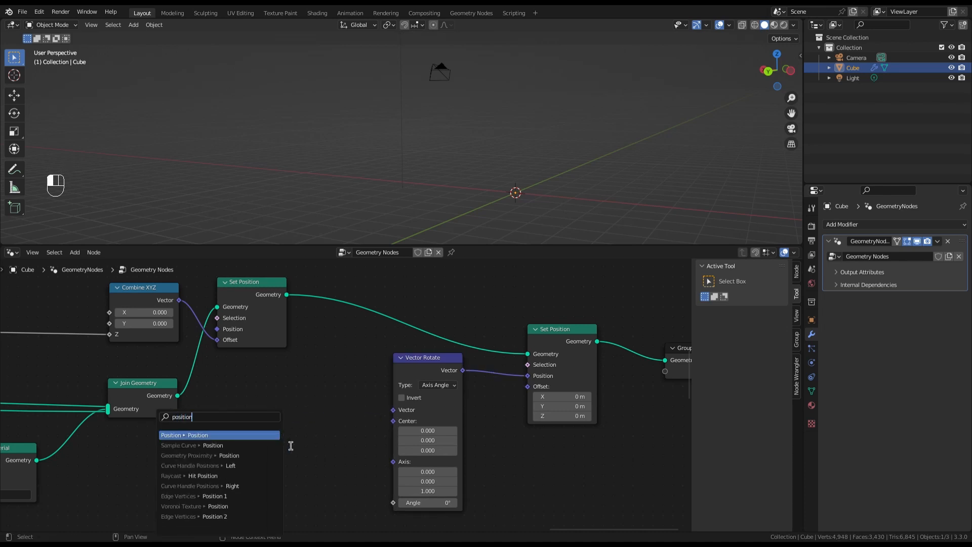
key("Return")
left_click(308, 439)
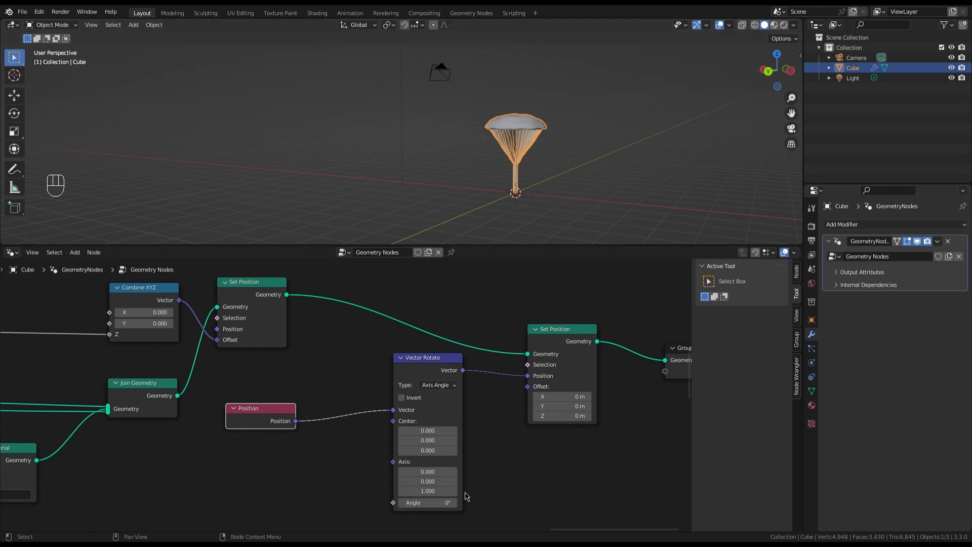
- Change Vector Rotate's axis from Z to X by setting the Z component to 0 and the X component to 1
left_click(443, 492)
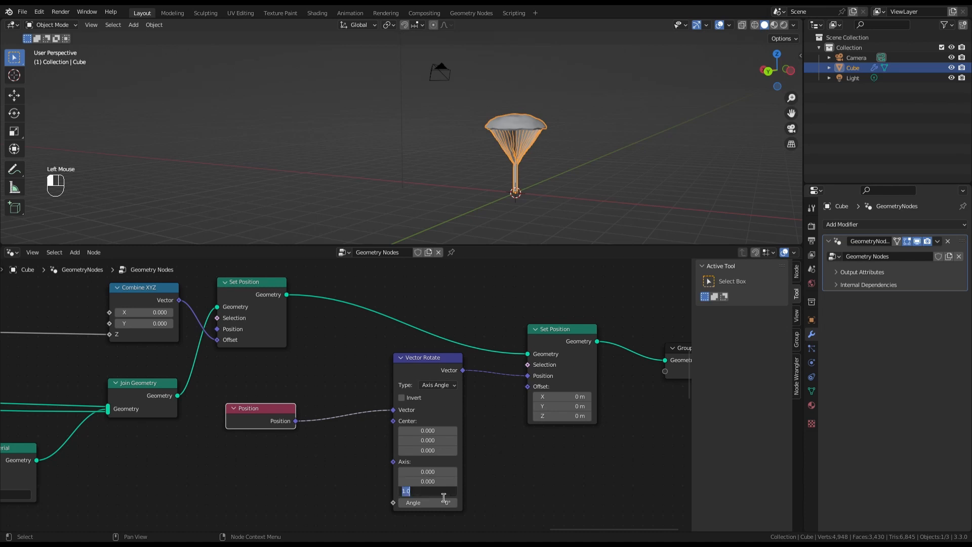
type("0")
key("Return")
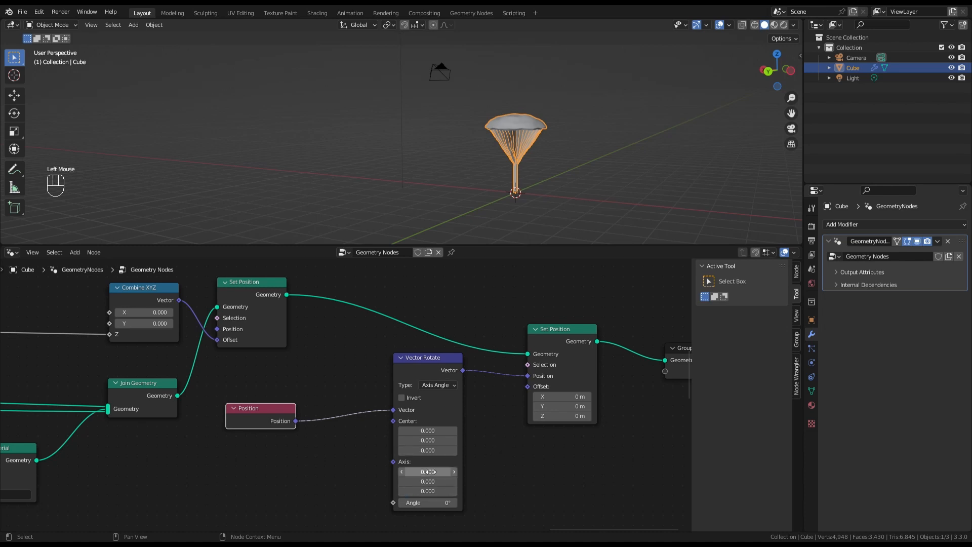
double_click(428, 471)
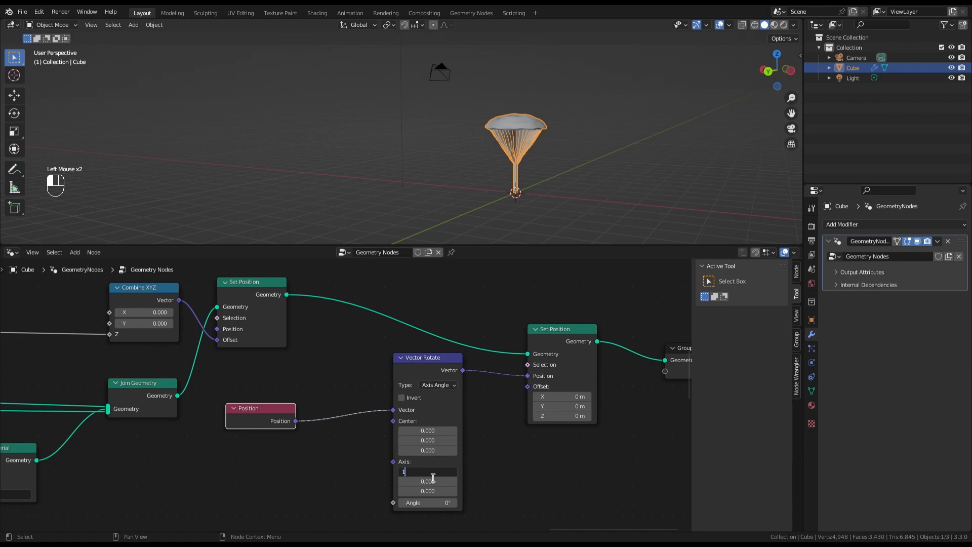
type("1")
key("Return")
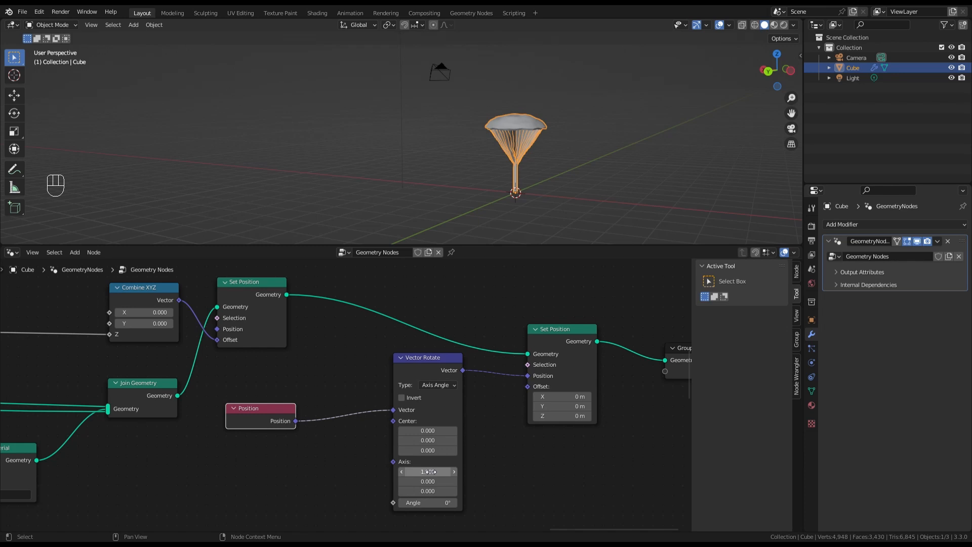
- Add a Separate XYZ node fed by the Position node's output, and move the Position node further from it
scroll(496, 417, "down", 2)
scroll(397, 486, "up", 2)
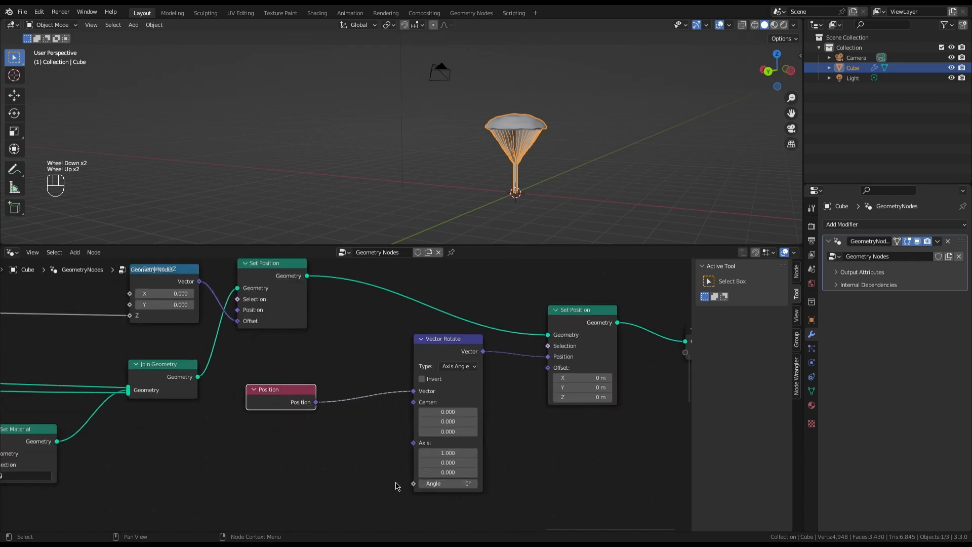
scroll(397, 486, "up", 2)
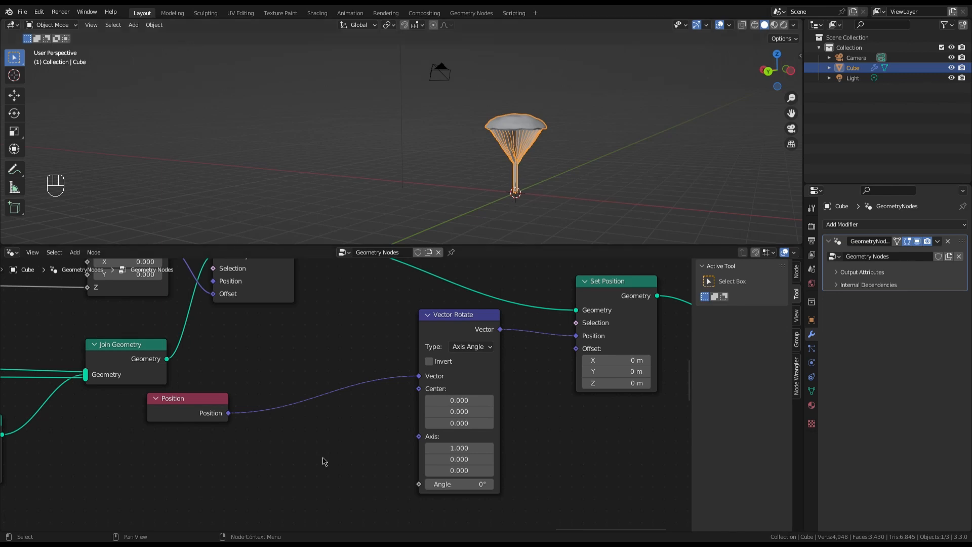
left_click_drag(229, 413, 296, 416)
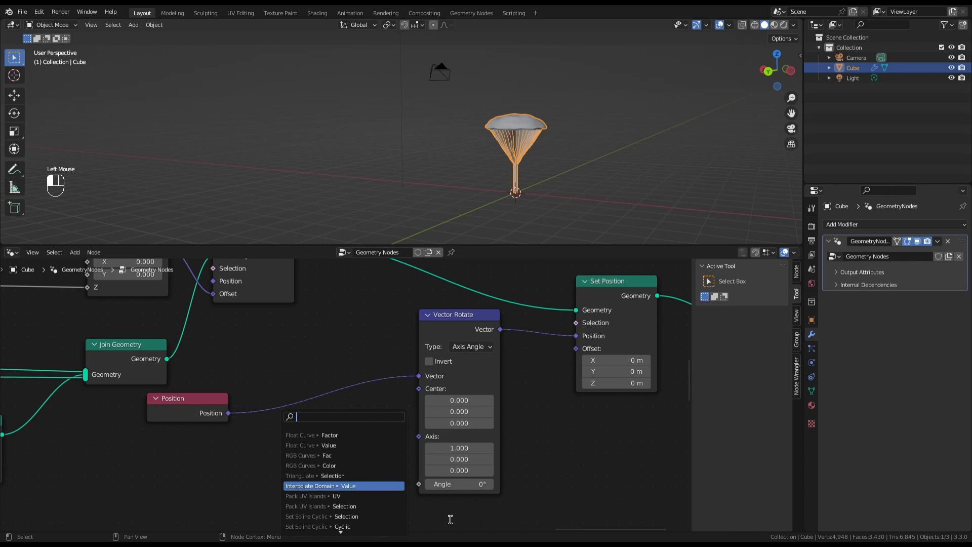
type("seap")
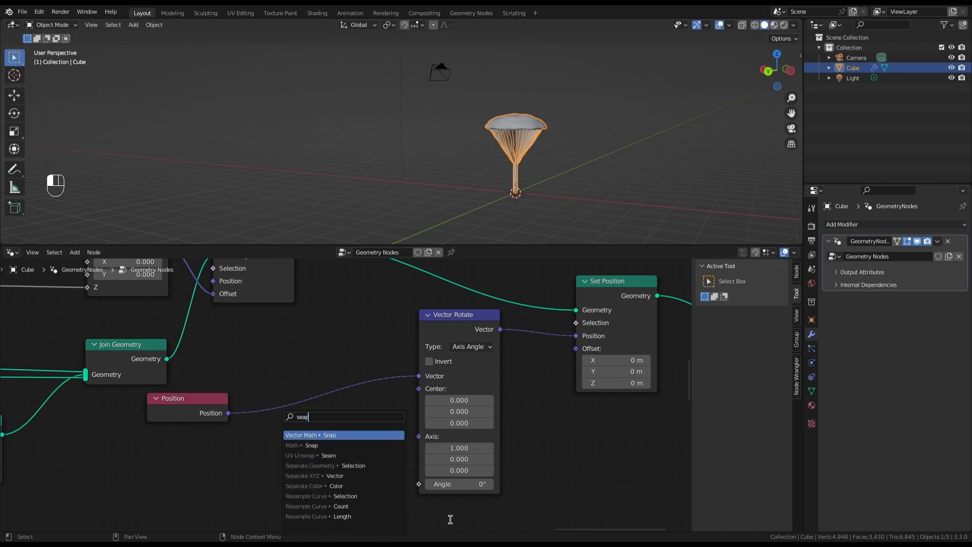
key("BackSpace")
key("BackSpace")
type("pa")
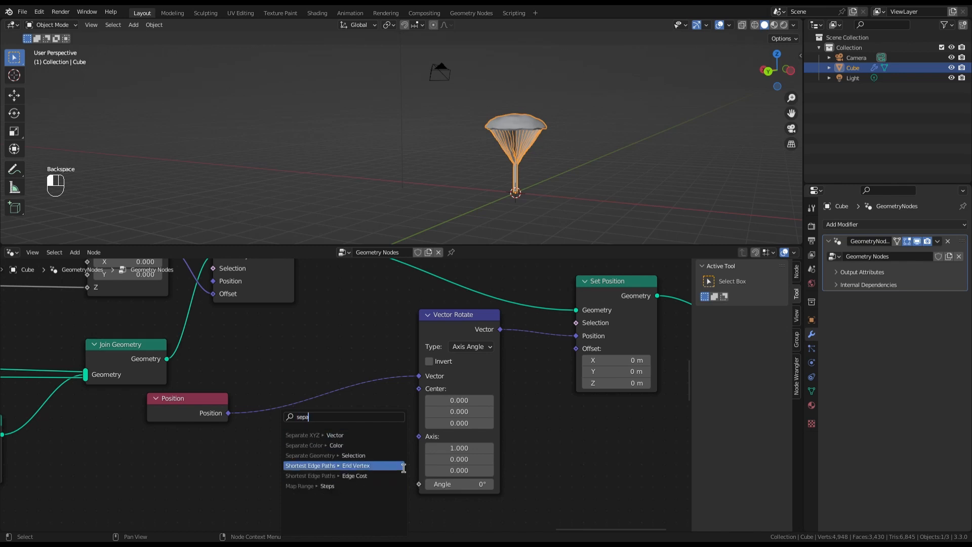
left_click(353, 435)
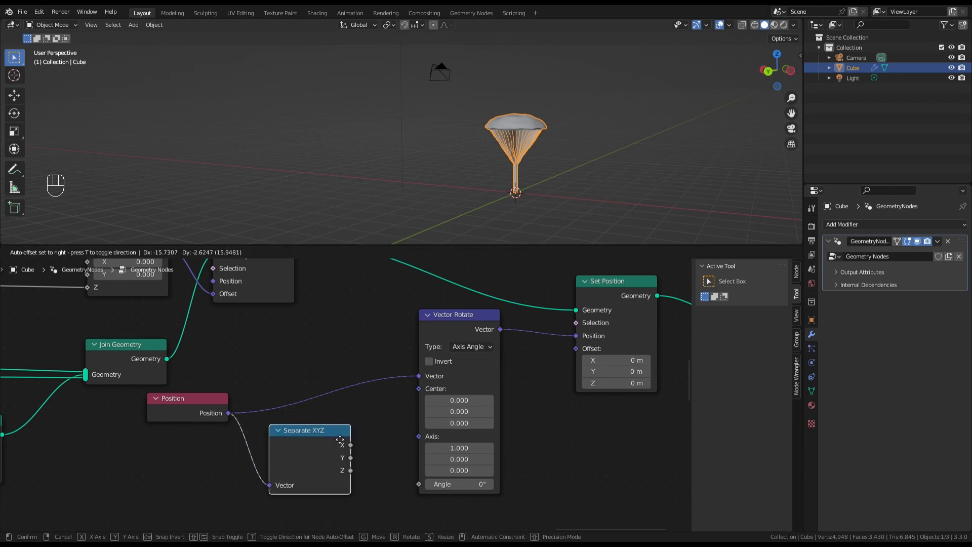
left_click(269, 454)
left_click_drag(200, 398, 141, 406)
- Try driving Vector Rotate's Angle directly with the Z output of Separate XYZ, and cut that link again
scroll(141, 406, "down", 2)
scroll(275, 511, "up", 4)
scroll(275, 511, "up", 1)
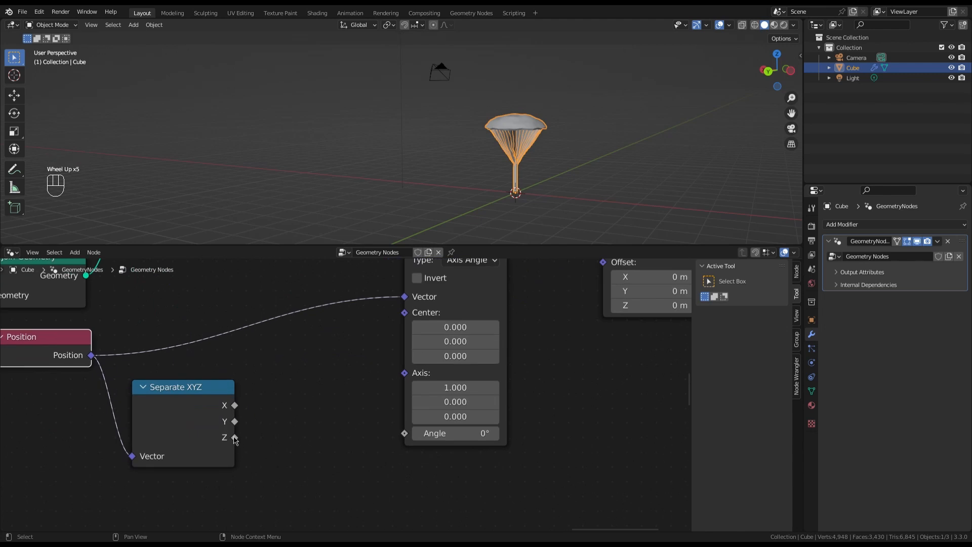
left_click_drag(234, 437, 405, 434)
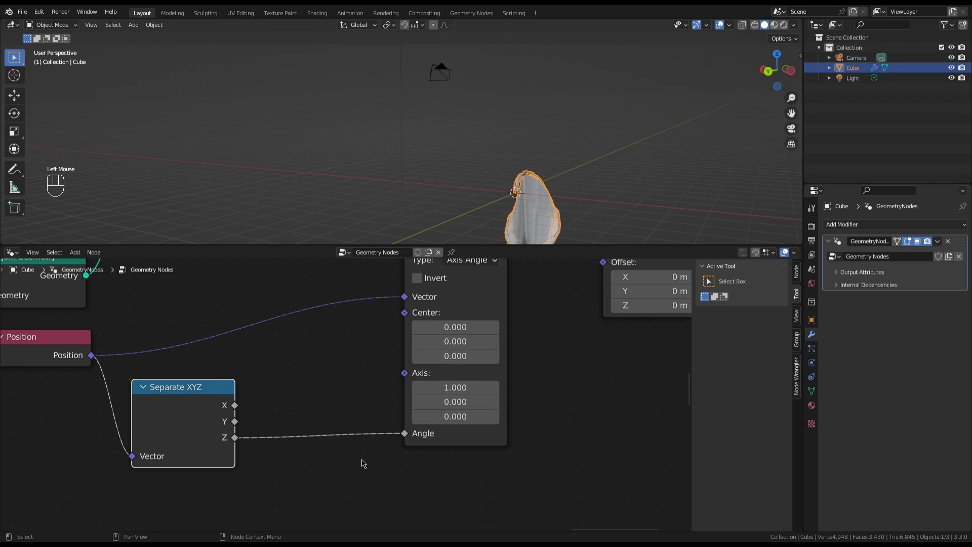
right_click_drag(342, 418, 338, 464, "ctrl")
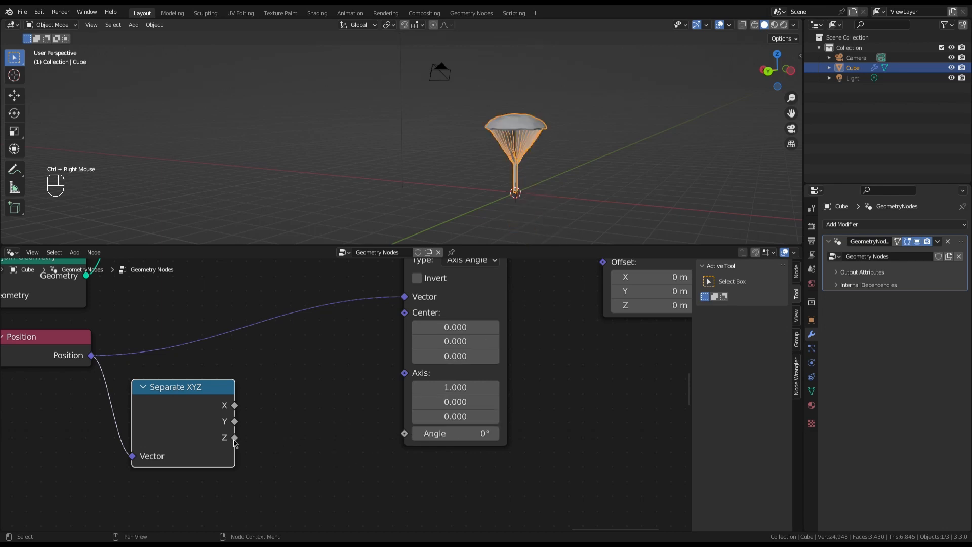
- Add a Multiply Math node to Separate XYZ's Z output and connect its result to Vector Rotate's Angle
left_click_drag(235, 438, 254, 437)
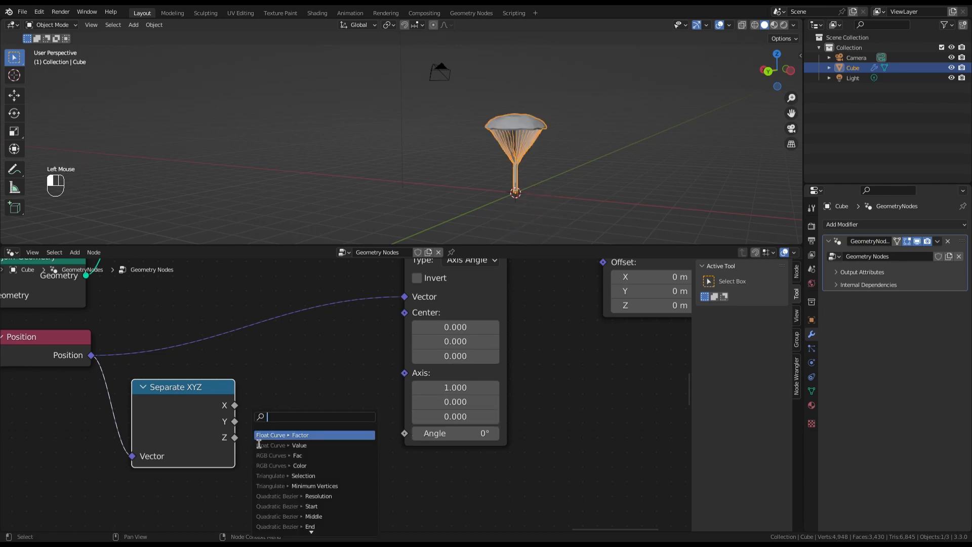
type("mu")
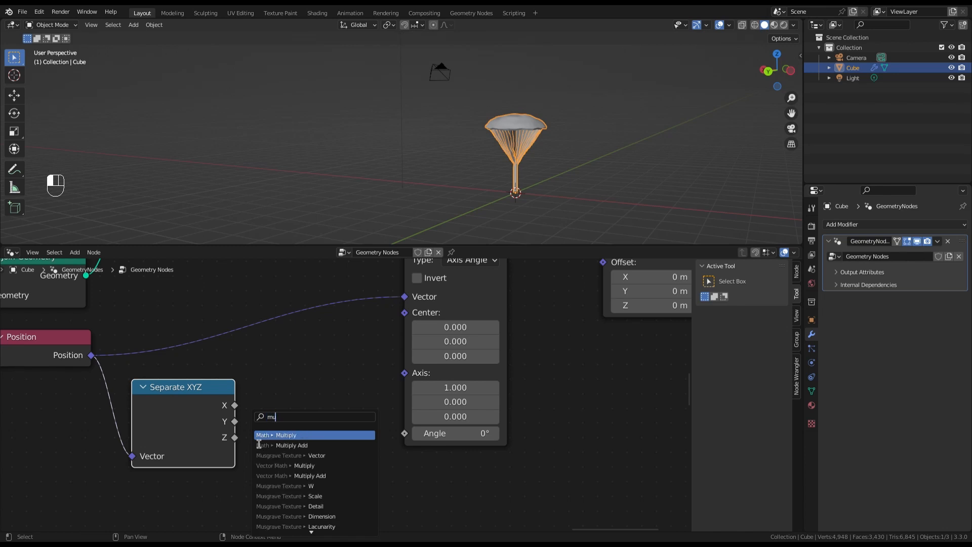
left_click(303, 435)
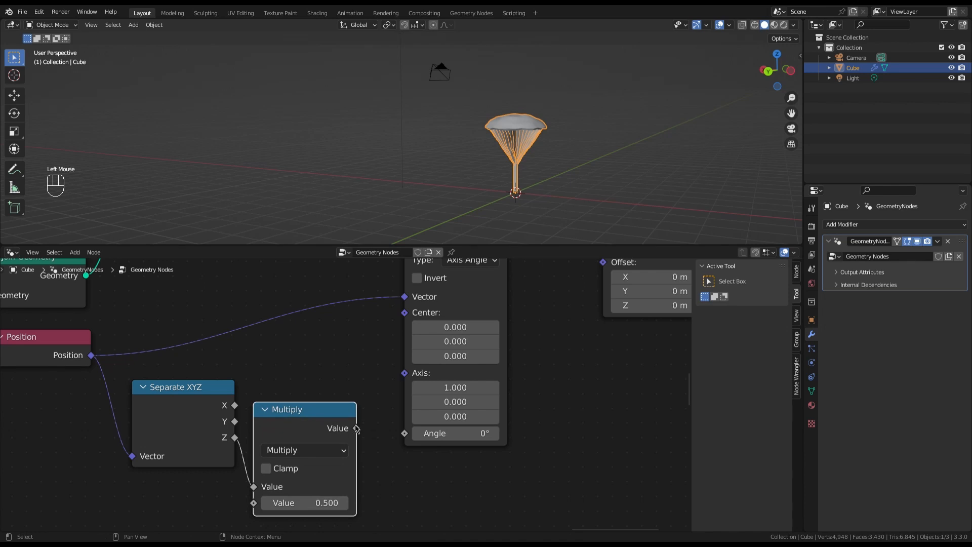
left_click_drag(356, 428, 324, 461)
- Add a Value node connected to the second Value input of the Multiply node, placed below Separate XYZ
scroll(558, 379, "down", 2)
scroll(370, 458, "up", 2)
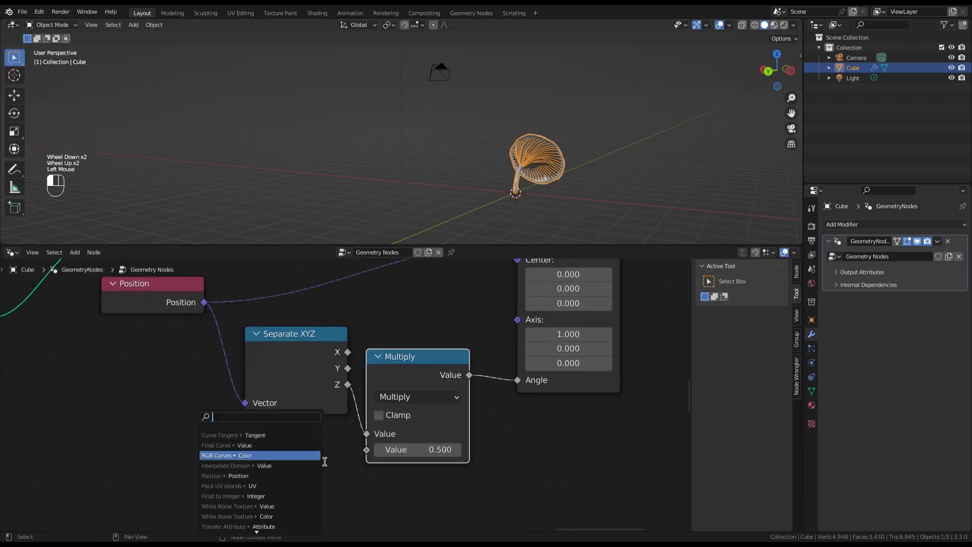
type("valu")
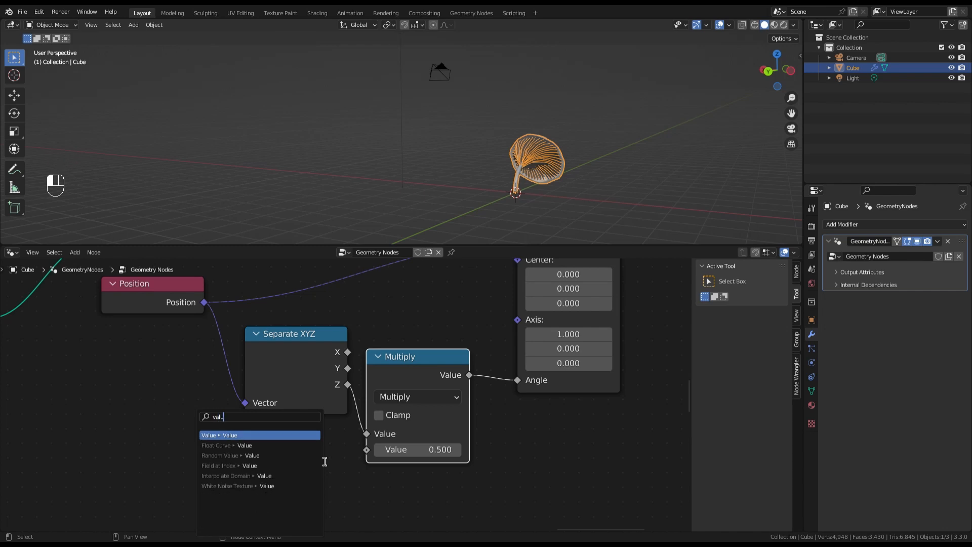
key("Return")
left_click(262, 462)
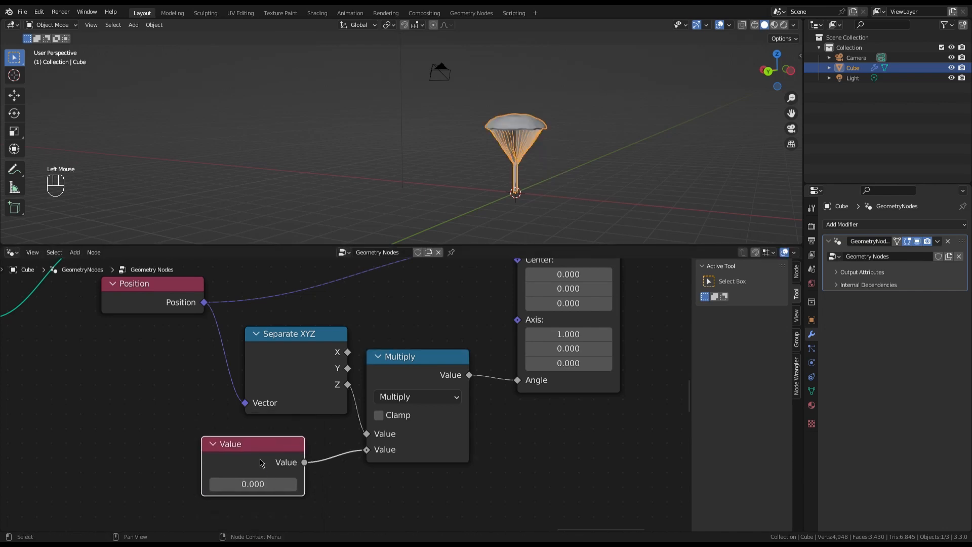
- Label the new Value node "Global Bending" and set its value to 0.200
left_click(259, 446)
key("F2")
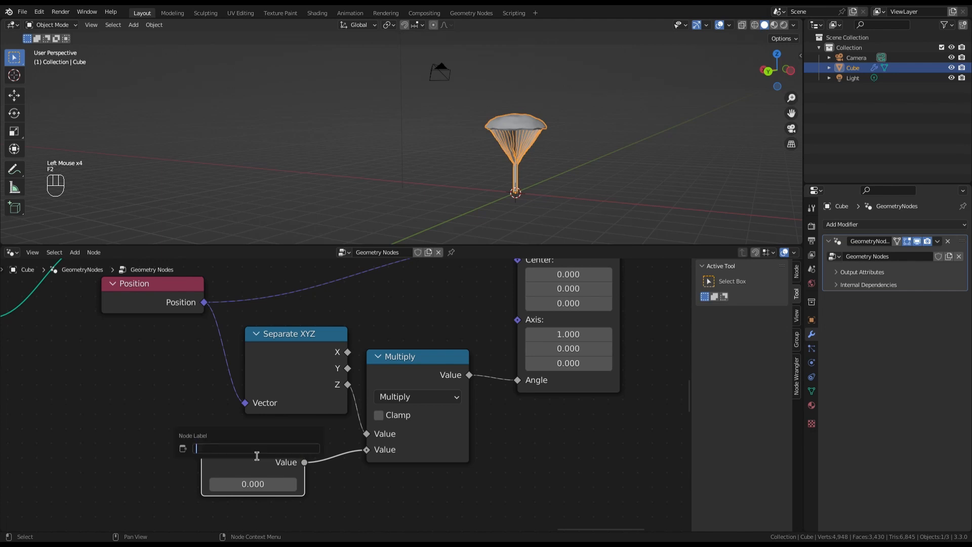
type("Global ")
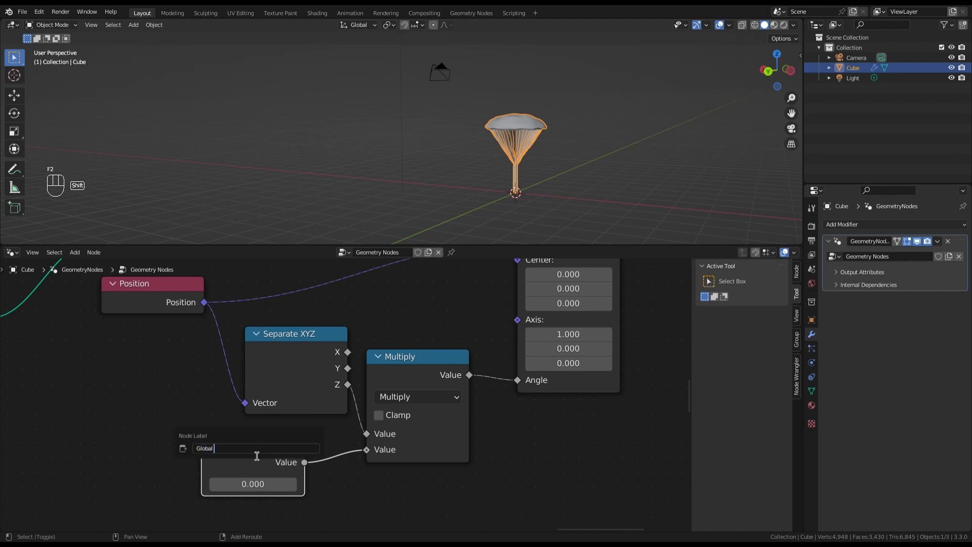
type("Berding")
key("Return")
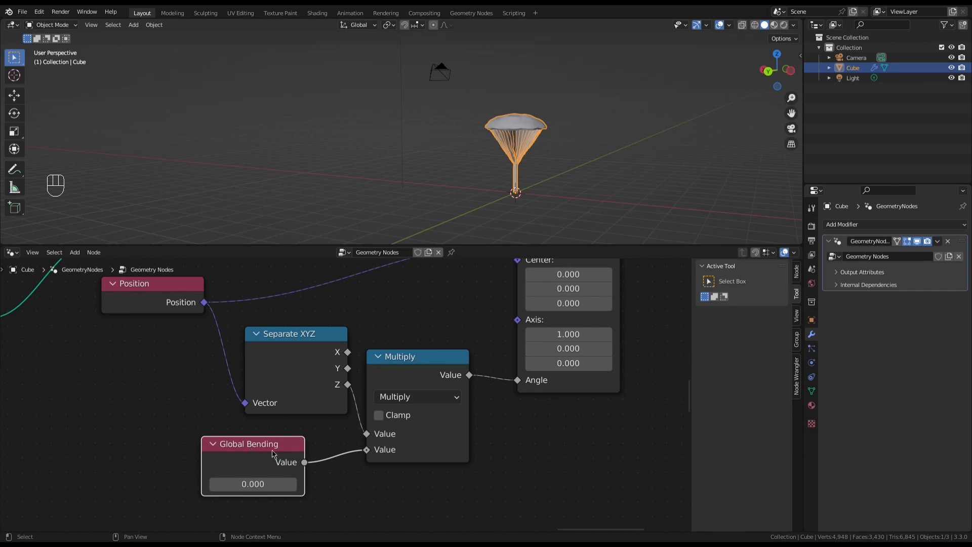
left_click(262, 484)
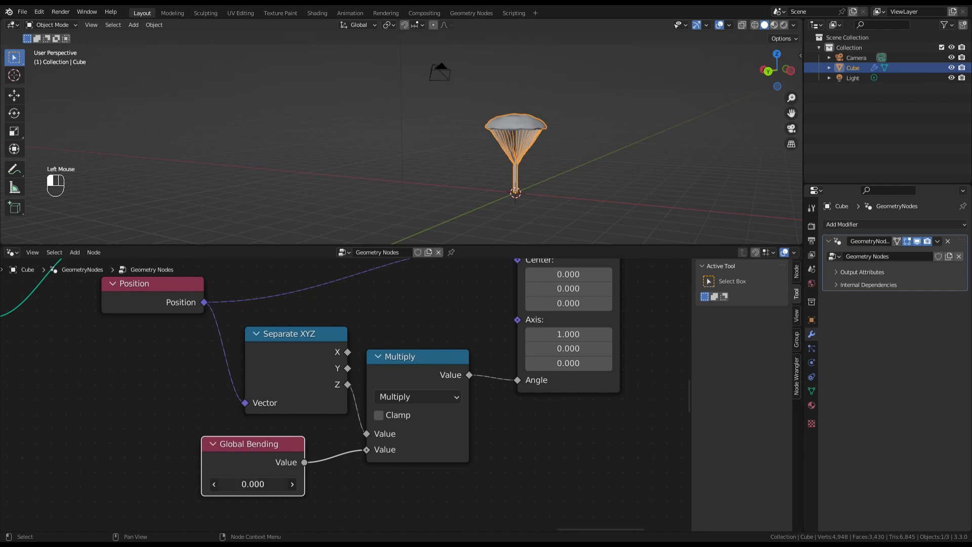
left_click_drag(261, 484, 322, 485)
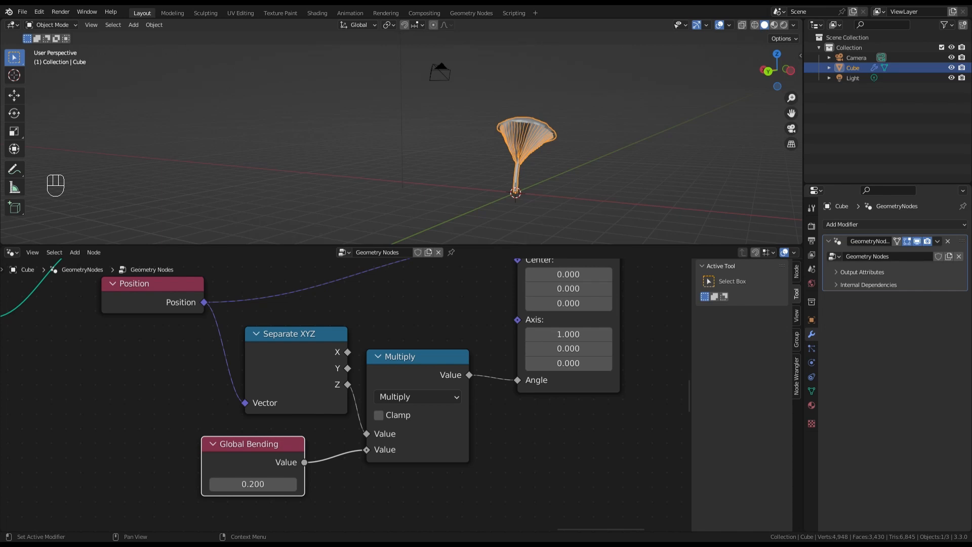
- Move the Group Output further away and insert a duplicate of the last Set Position node on the link leading to it
scroll(167, 402, "down", 6)
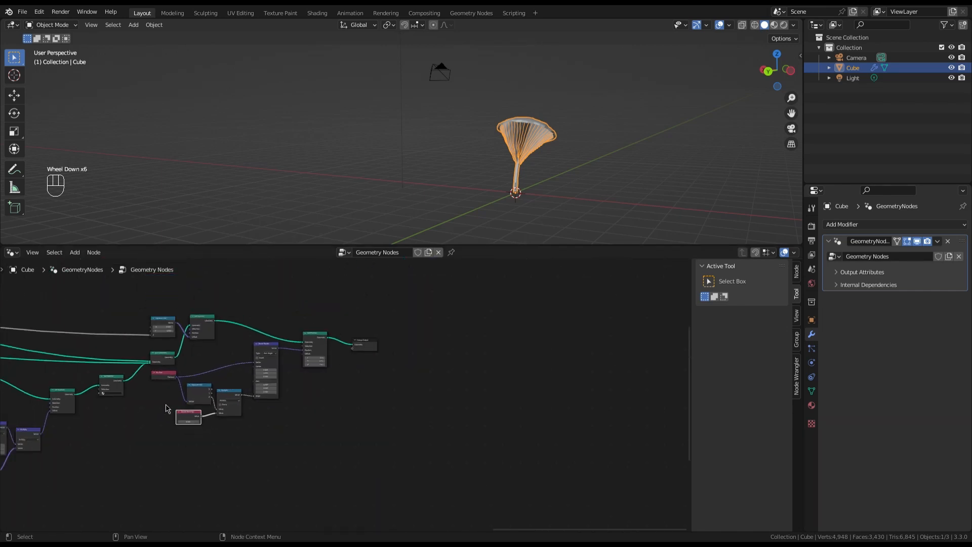
scroll(425, 306, "up", 4)
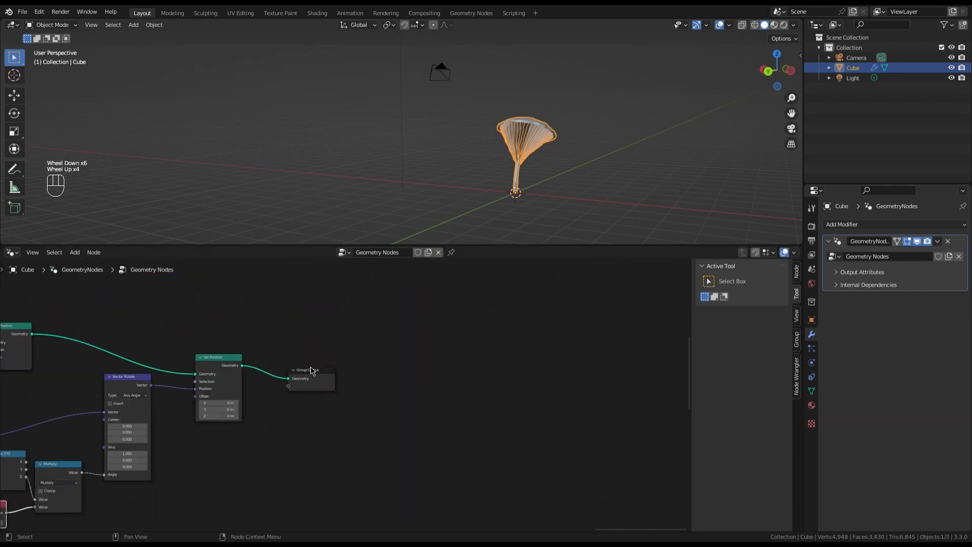
left_click_drag(311, 371, 576, 351)
scroll(318, 359, "up", 2)
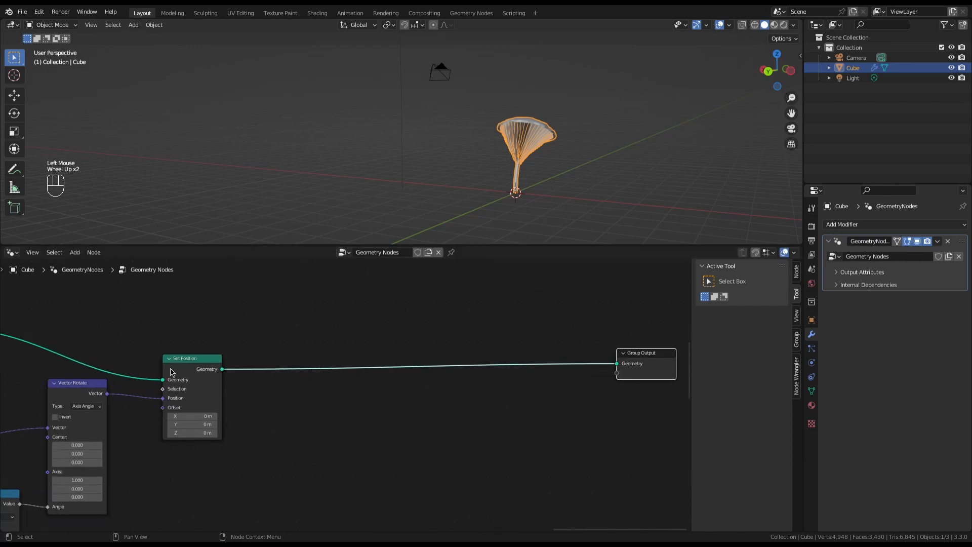
left_click(173, 367)
key("shift+d")
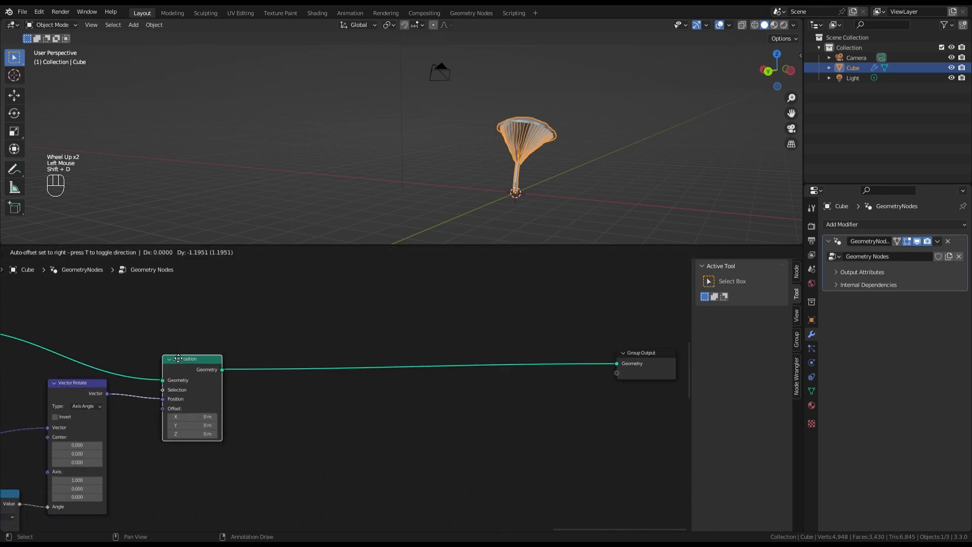
left_click(509, 342)
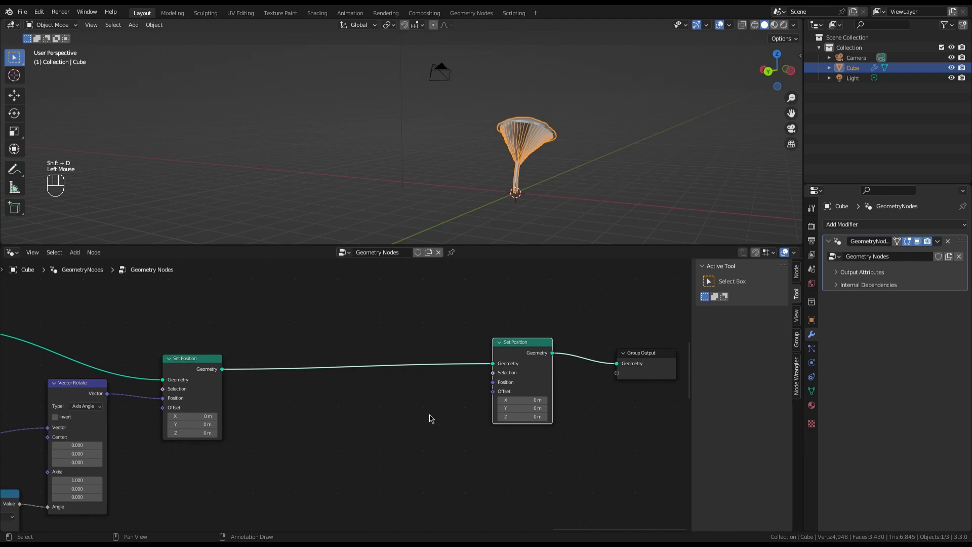
- Add a second Vector Rotate node connected to the Position input of the final Set Position
scroll(419, 418, "up", 4)
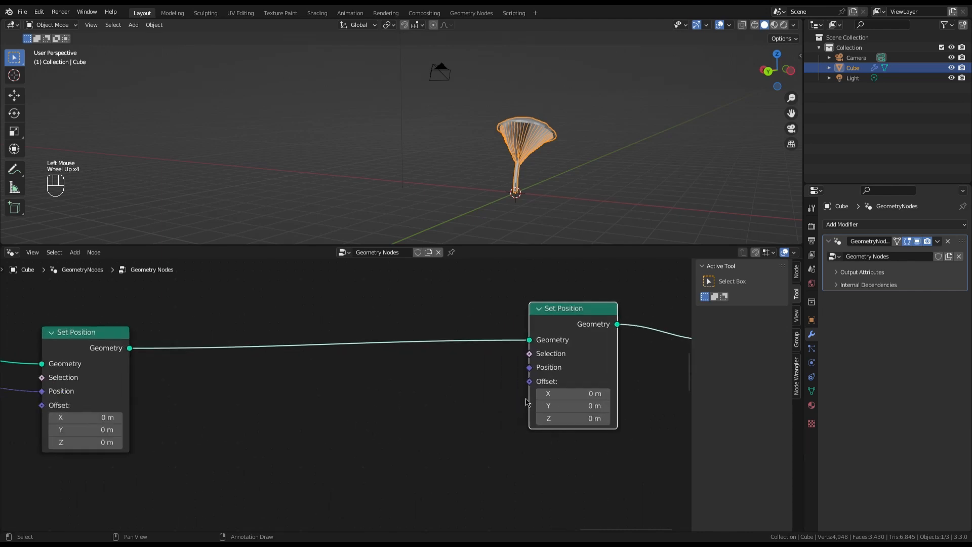
left_click_drag(529, 368, 438, 381)
type("rotat")
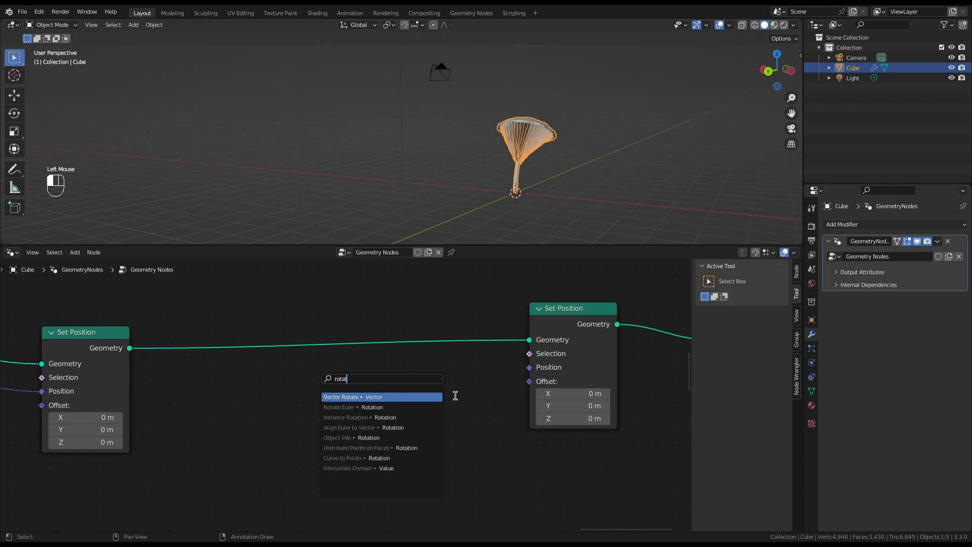
left_click(406, 397)
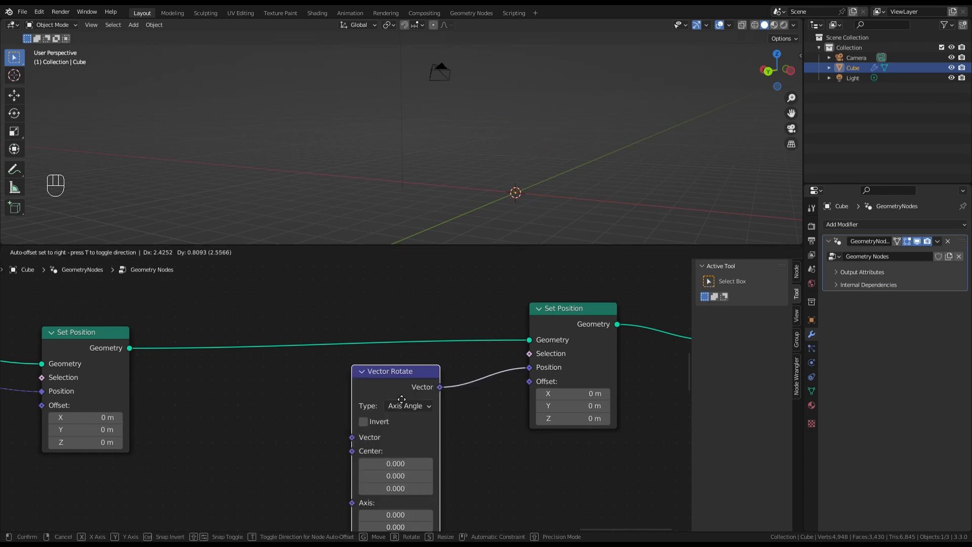
left_click(410, 384)
- Add a Position node connected to the Vector input of the second Vector Rotate, keeping its axis on Z
scroll(408, 329, "down", 2)
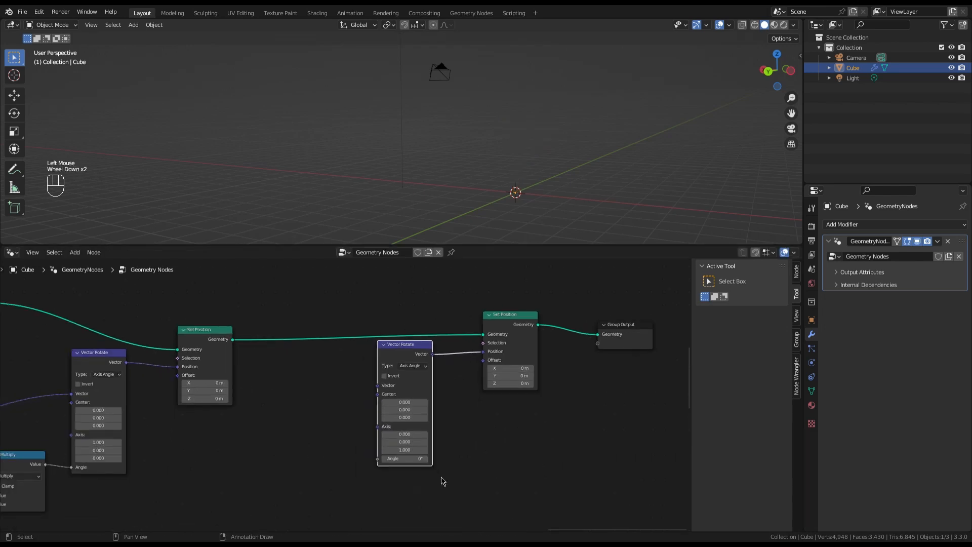
scroll(382, 465, "up", 2)
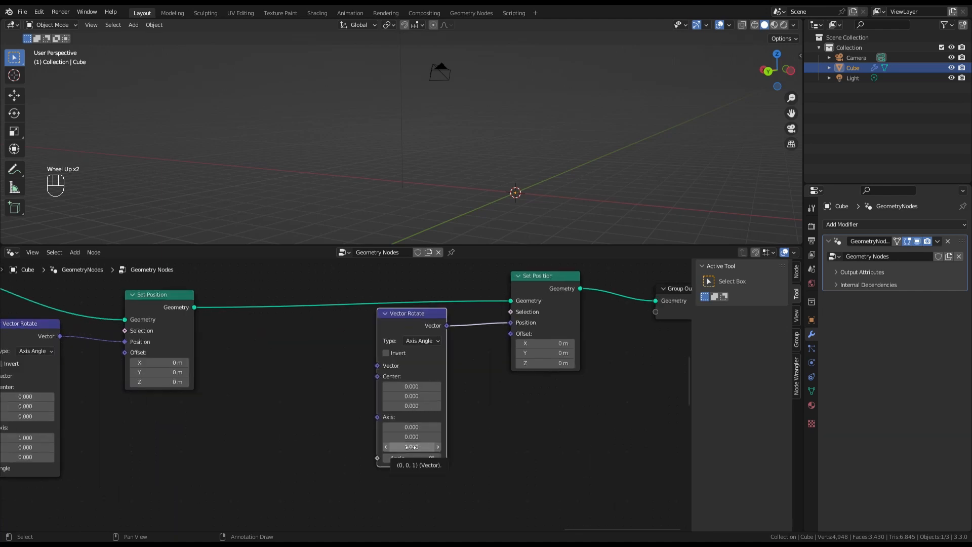
left_click_drag(377, 364, 309, 364)
type("posi")
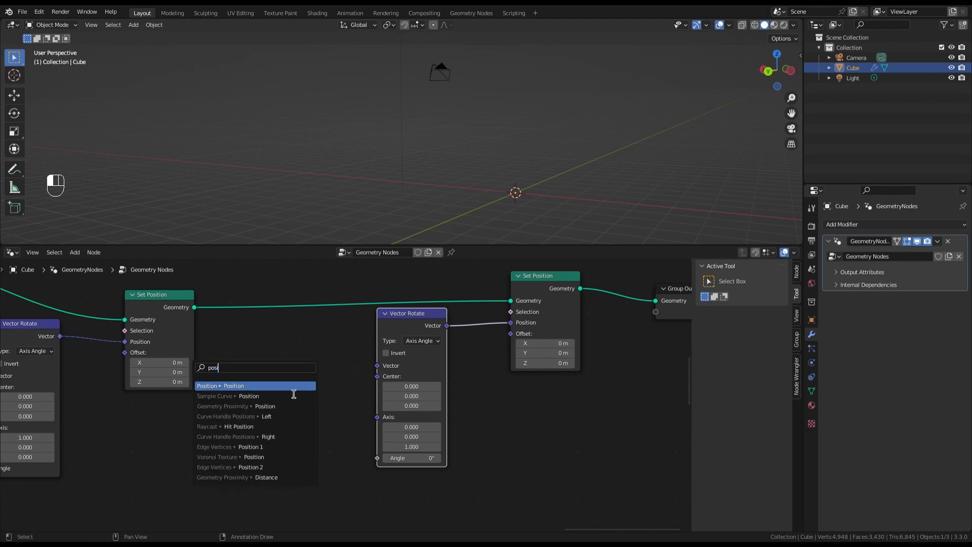
left_click(296, 386)
left_click(286, 386)
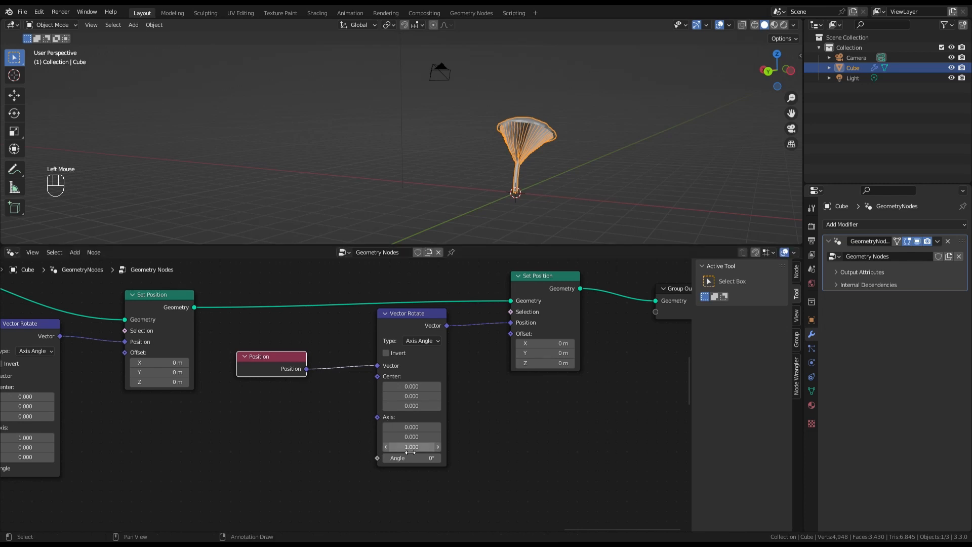
- Add a Value node connected to the Angle input of the second Vector Rotate and select it
left_click_drag(378, 458, 329, 446)
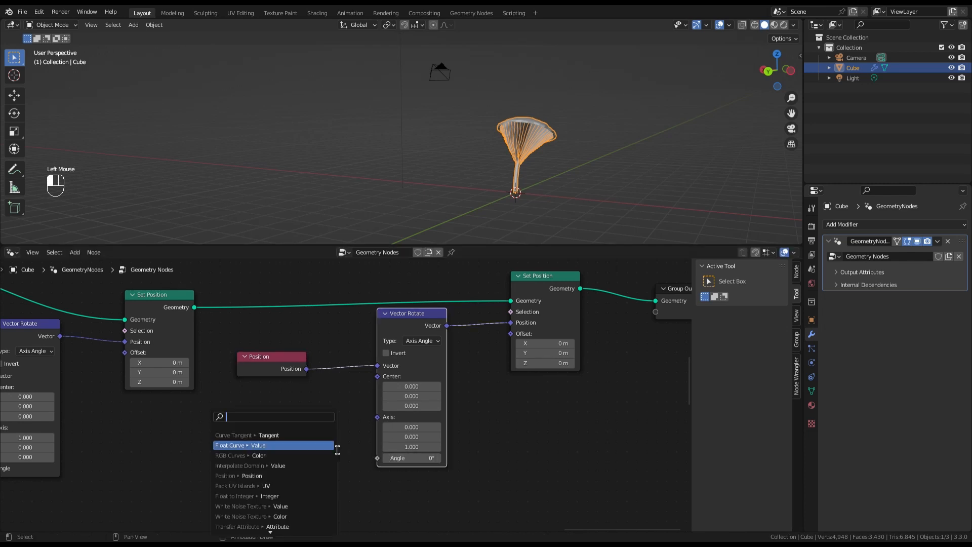
type("value")
key("Return")
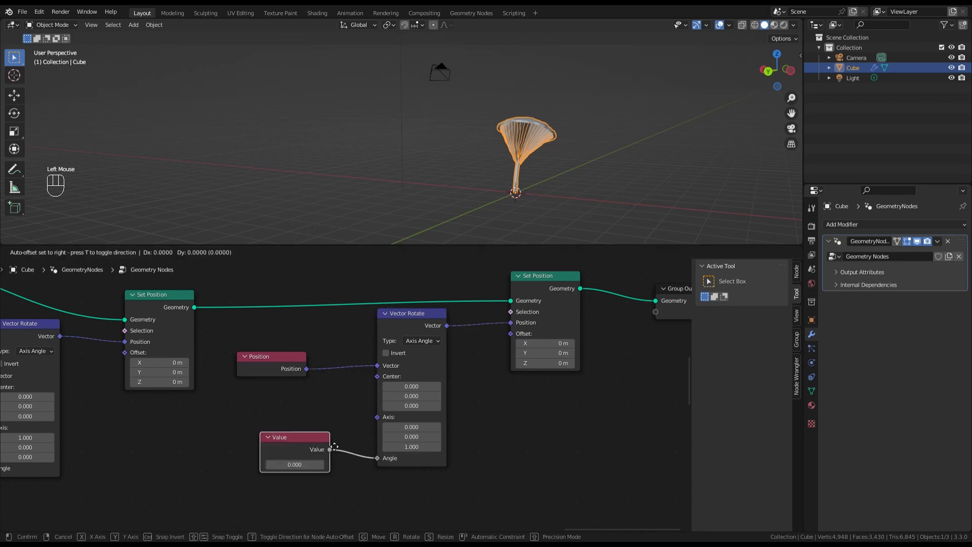
left_click(331, 445)
left_click(308, 440)
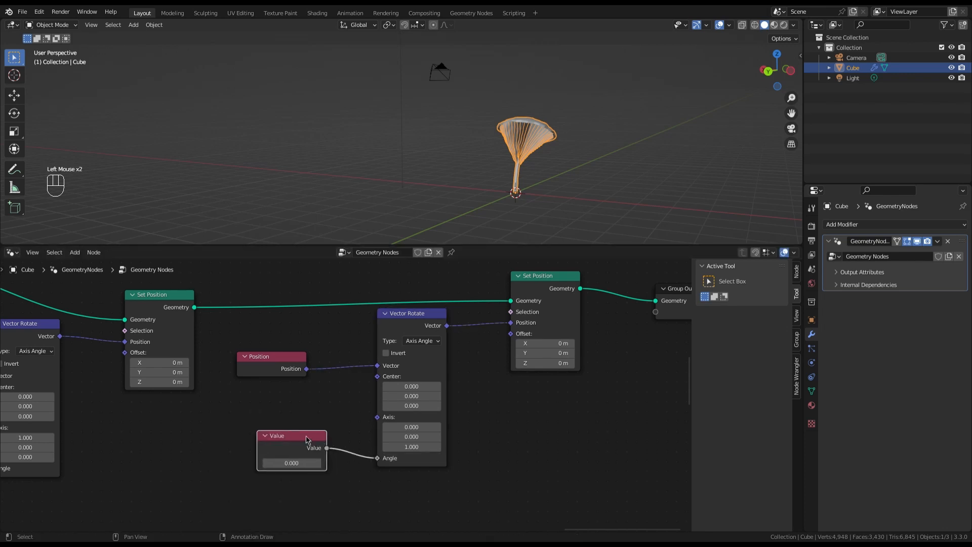
- Label the Value node feeding the second Vector Rotate's Angle Global Rotation and set its value to -0.500
key("F2")
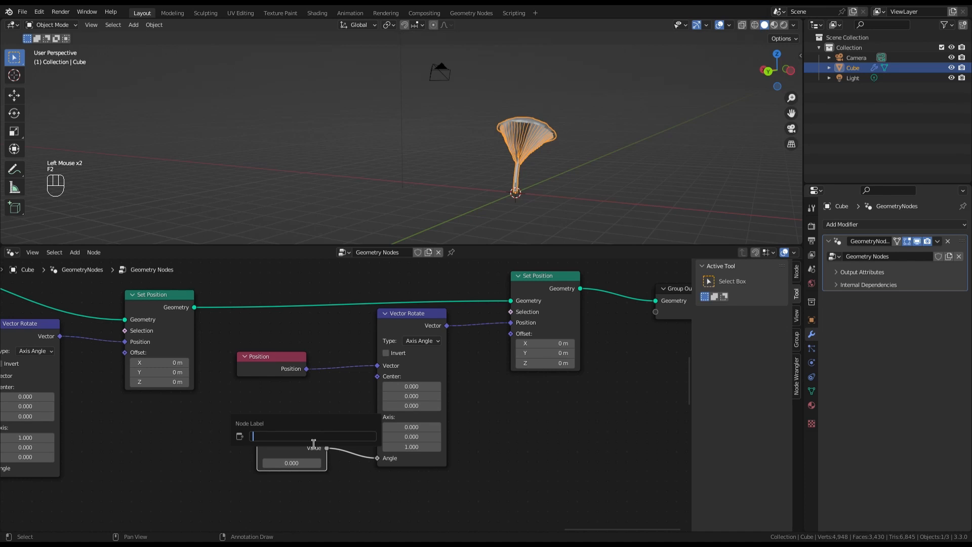
type("Global Rotation")
key("Return")
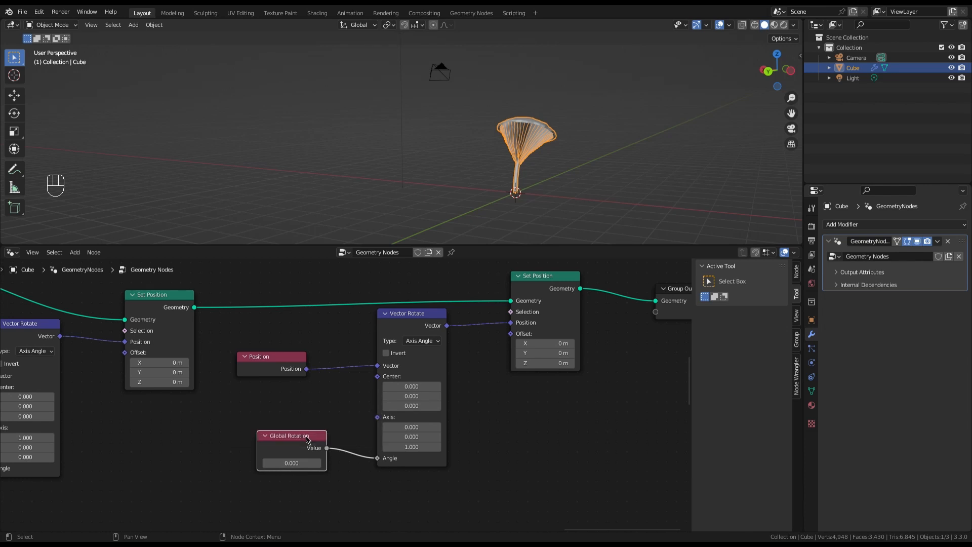
mouse_move(300, 463)
left_mouse_down()
mouse_move(329, 463)
mouse_move(291, 463)
left_mouse_up()
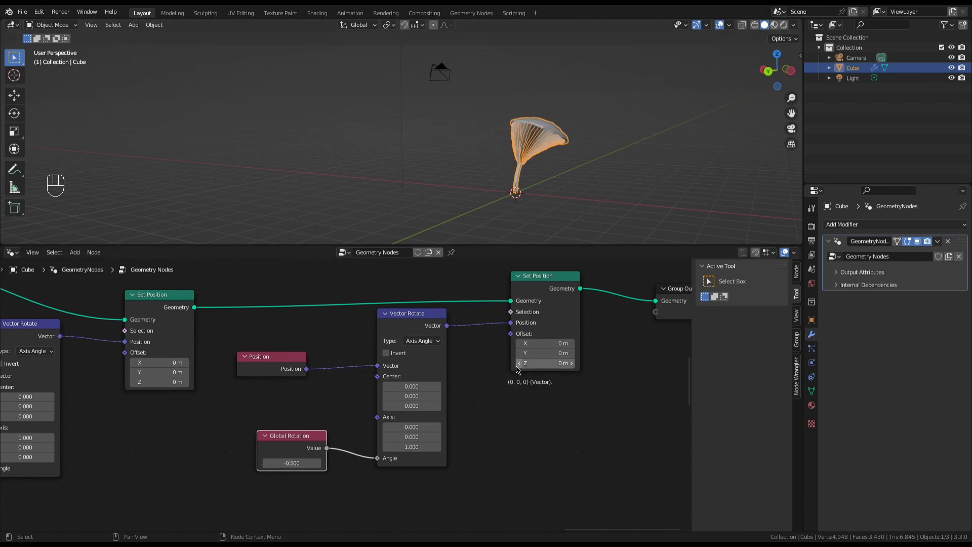
scroll(546, 413, "down", 3)
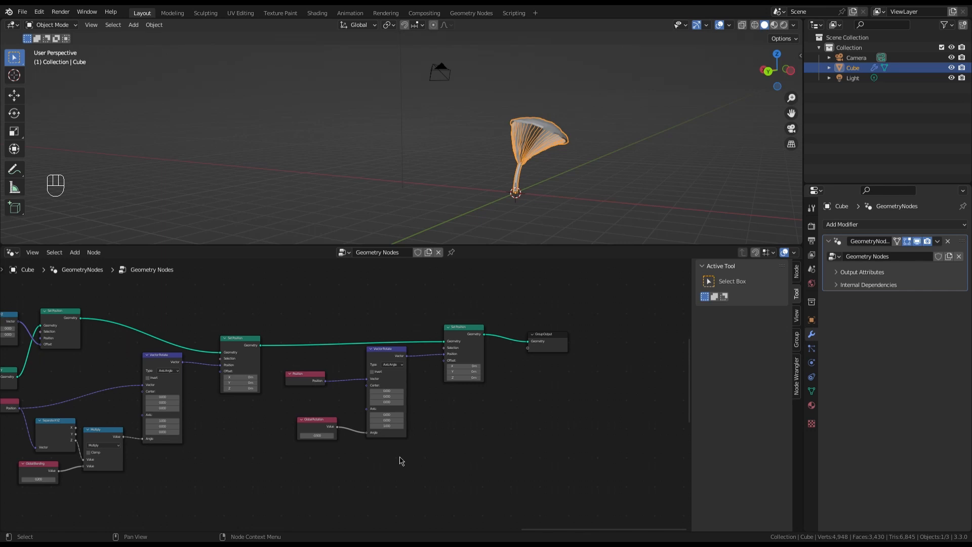
scroll(401, 460, "up", 3)
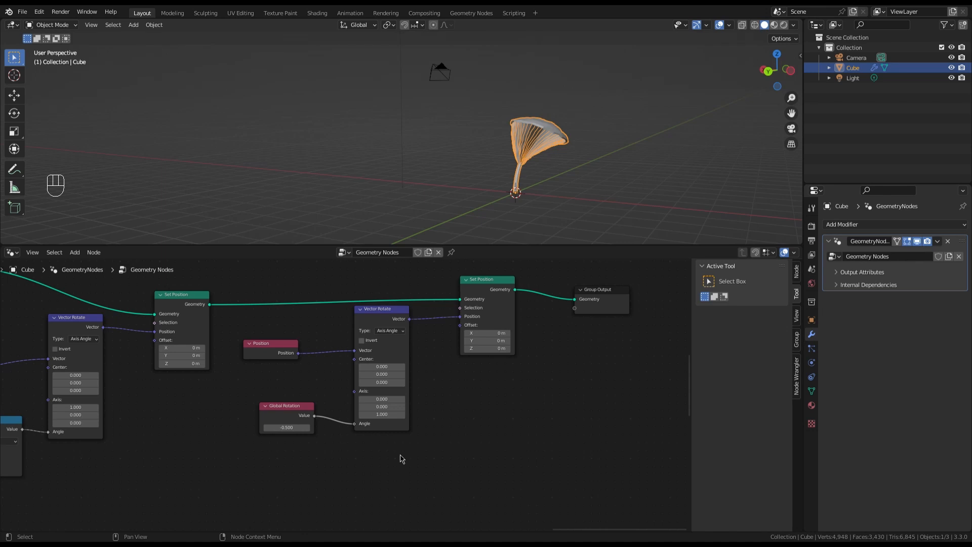
scroll(285, 429, "up", 2)
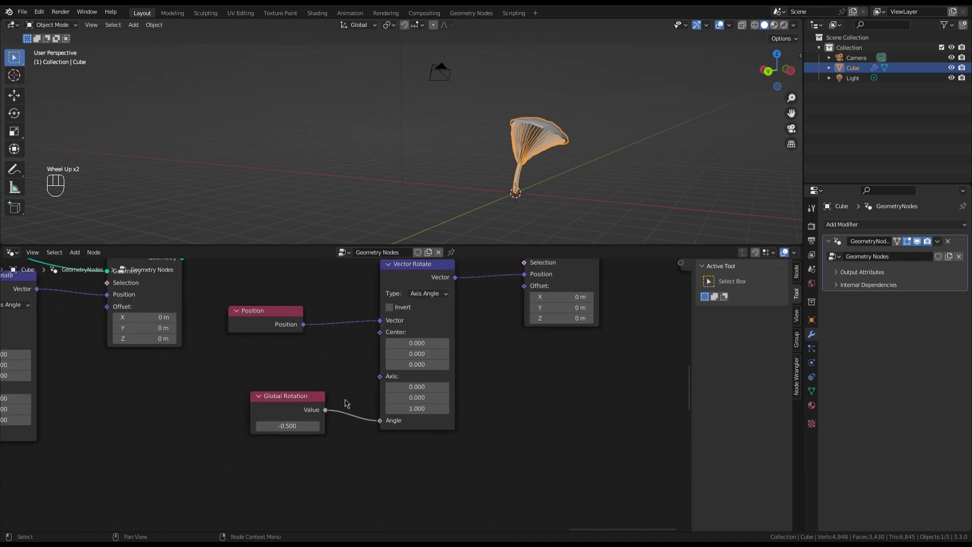
- Cut the link between the Global Rotation value and the Vector Rotate's Angle, and drive the Angle from a new Group Input node
right_click_drag(346, 403, 341, 465, "ctrl")
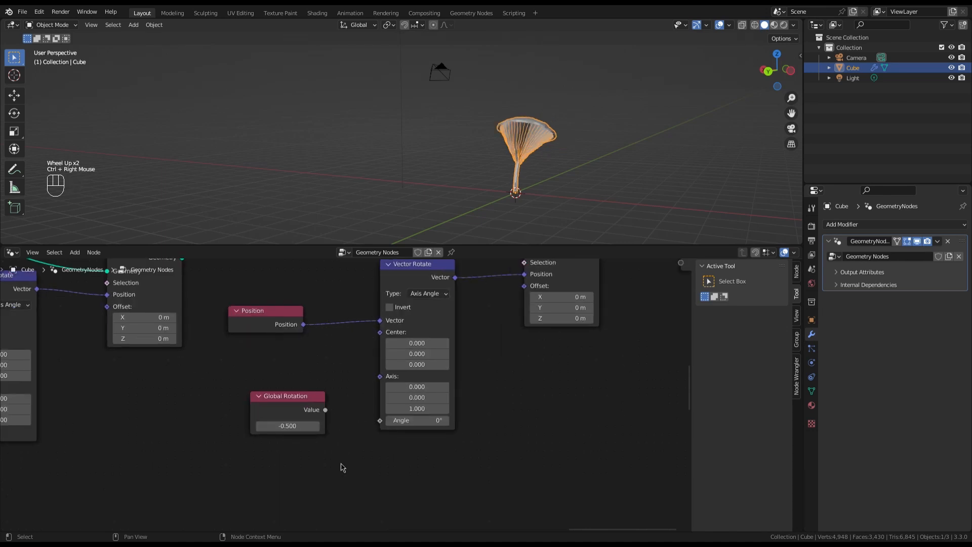
key("shift")
key("shift+a")
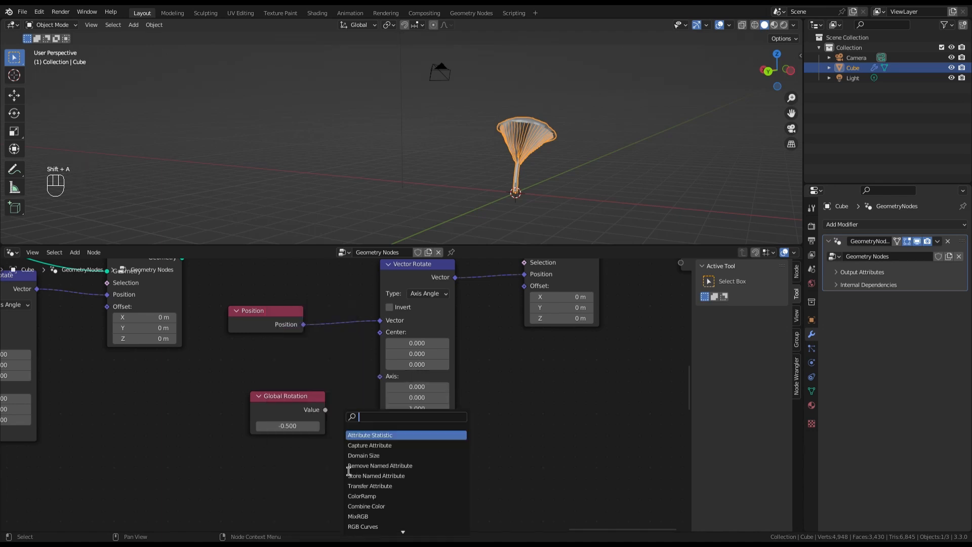
type("group")
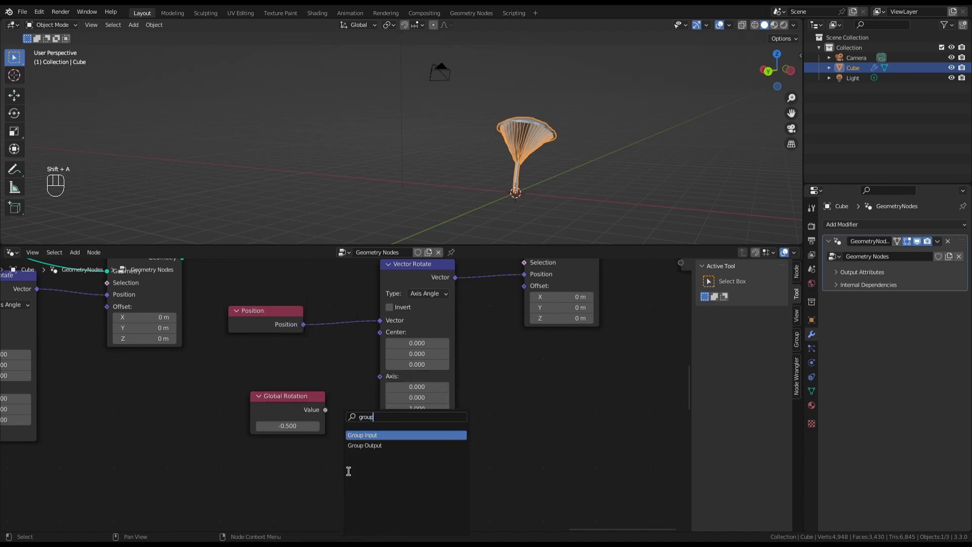
key("Return")
left_click(295, 436)
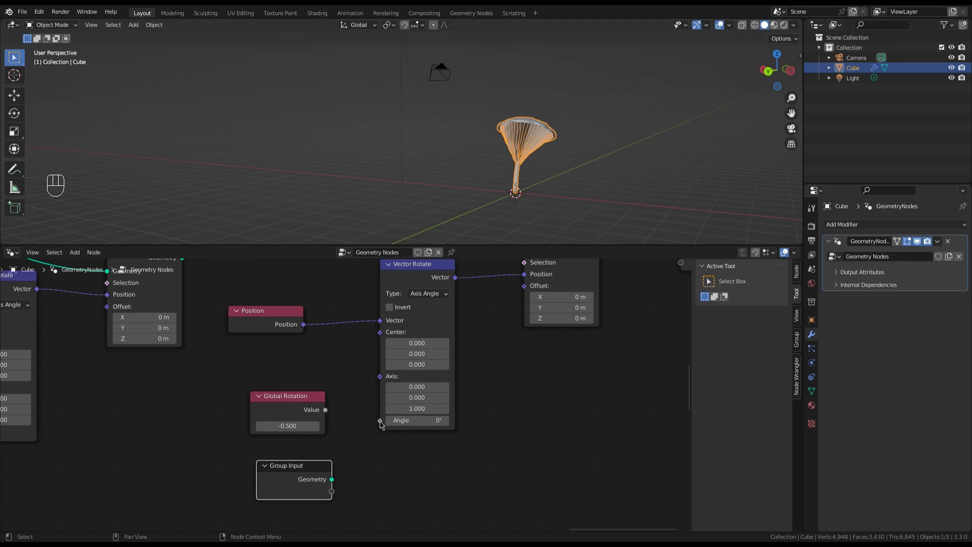
left_click_drag(380, 421, 303, 460)
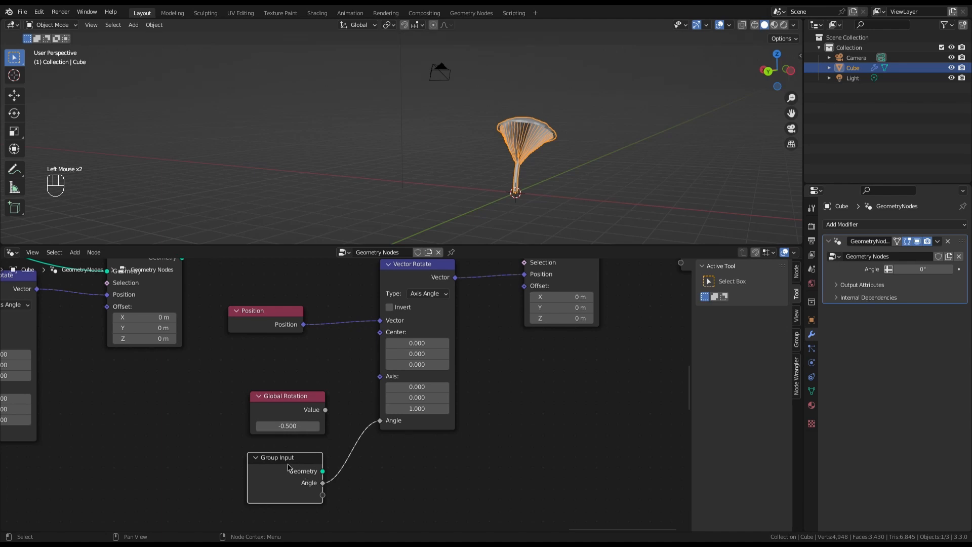
- Delete the disconnected Global Rotation value node and move the Group Input into its place
mouse_move(312, 470)
left_click(285, 405)
left_click(296, 395)
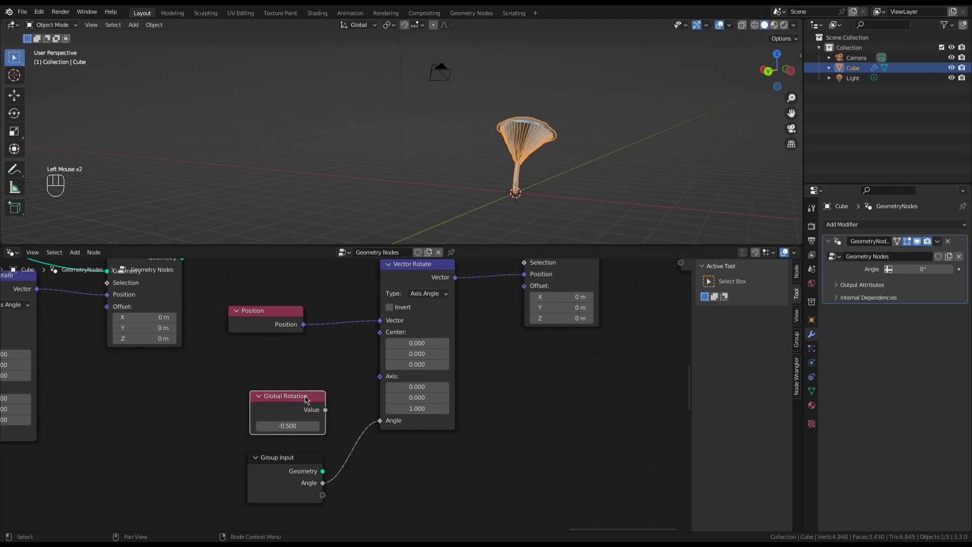
key("x")
left_click_drag(298, 456, 297, 410)
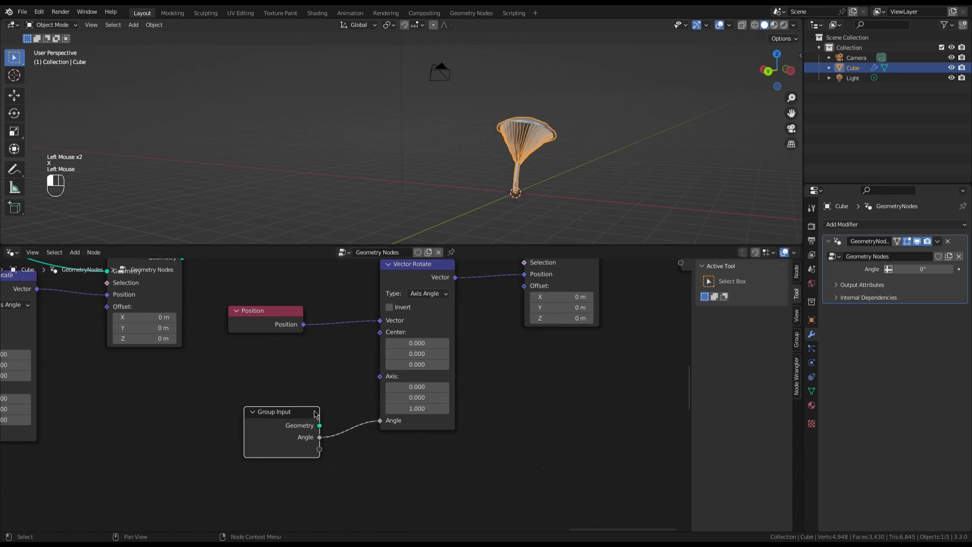
- Rename the node group's Angle input to Global Rotation
left_click(796, 339)
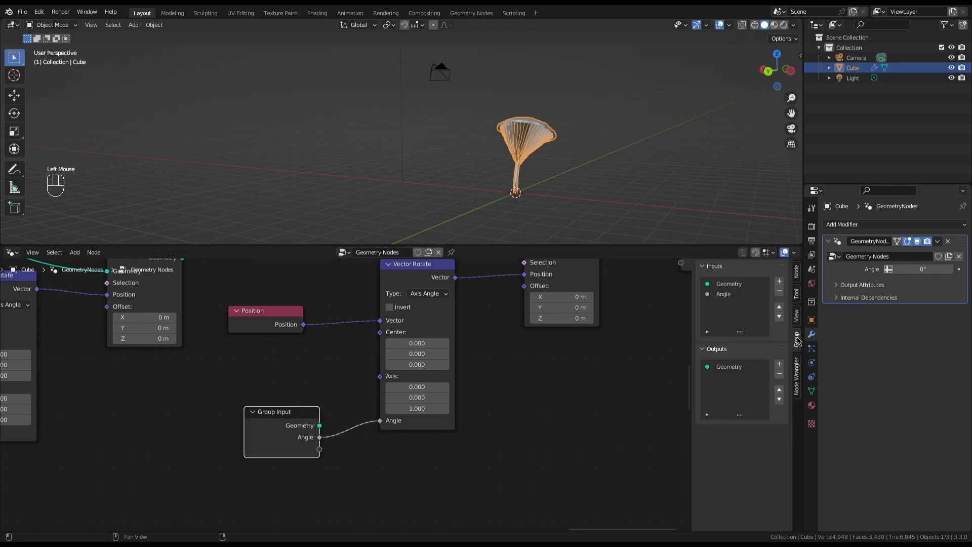
double_click(729, 299)
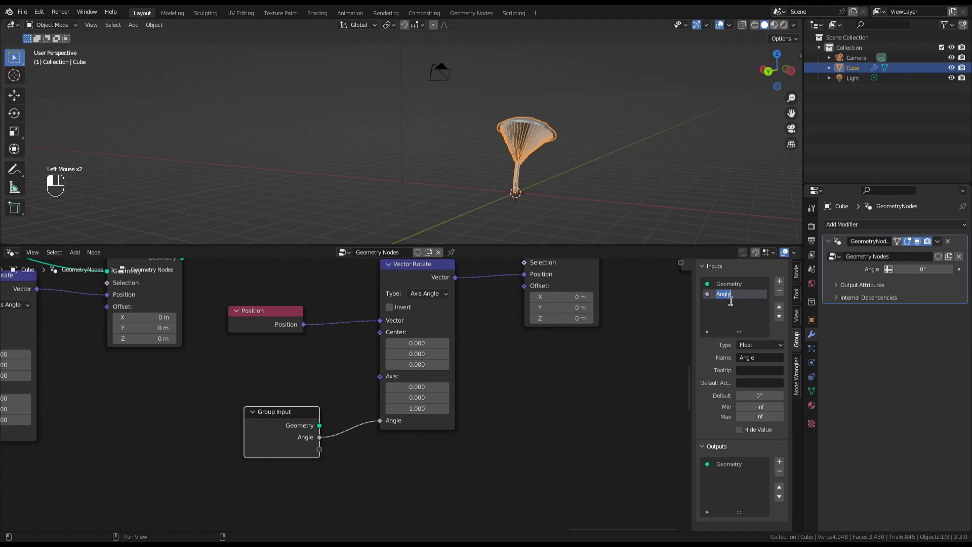
type("Global Roation")
key("Return")
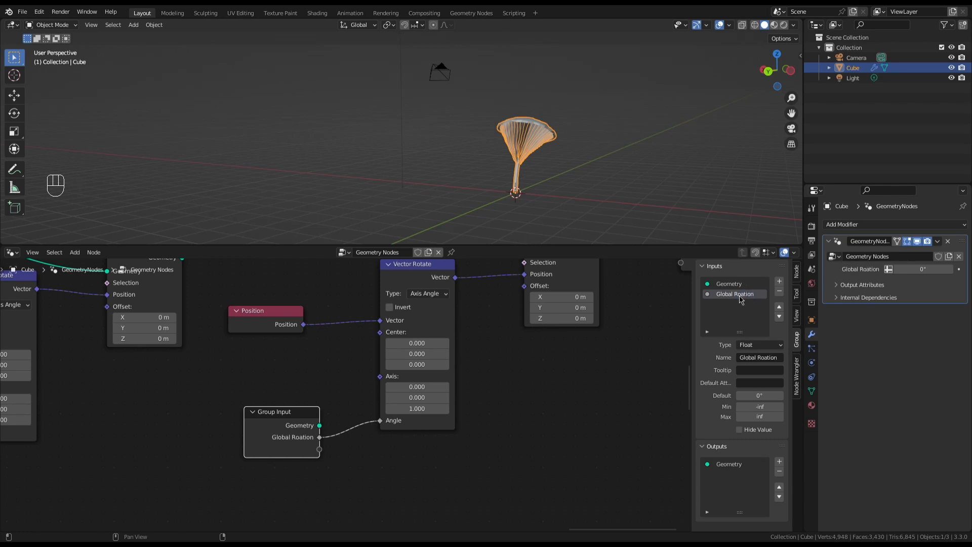
double_click(735, 297)
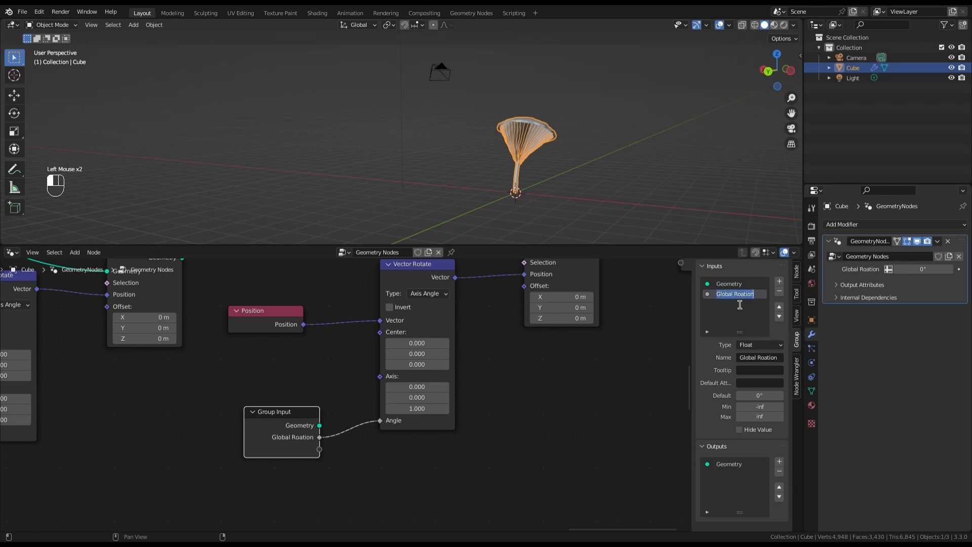
key("Left")
key("Left")
key("Left")
type("t")
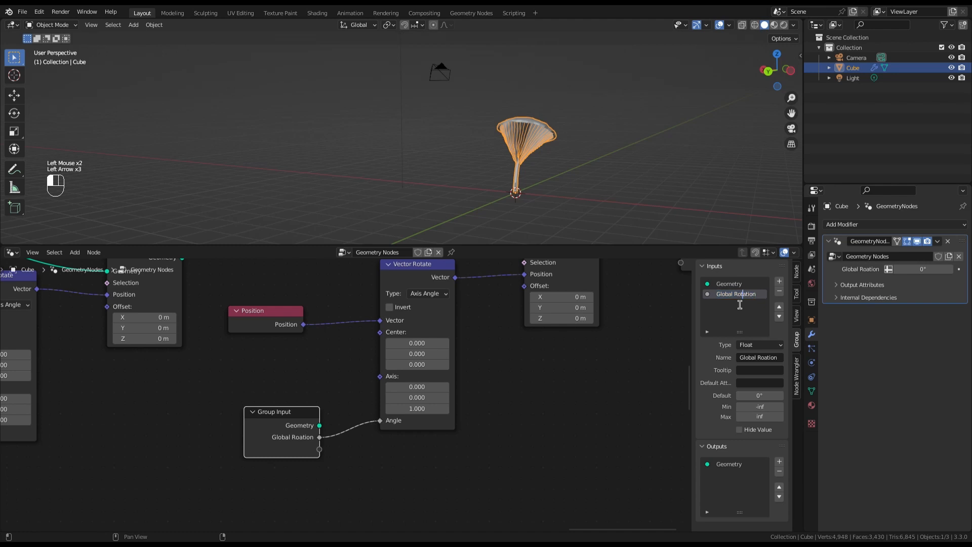
key("Return")
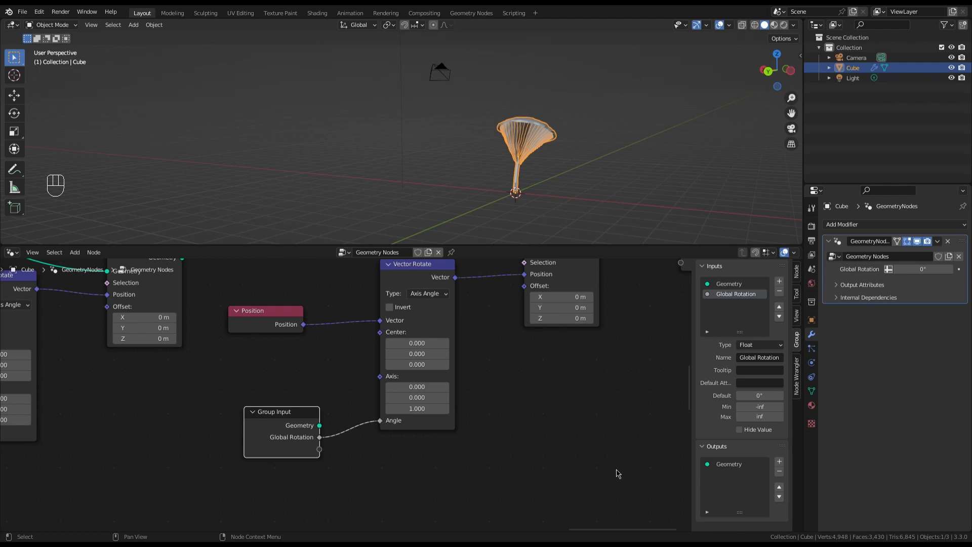
- Limit the Global Rotation input to a minimum of -3.142 and a maximum of pi
left_click(763, 407)
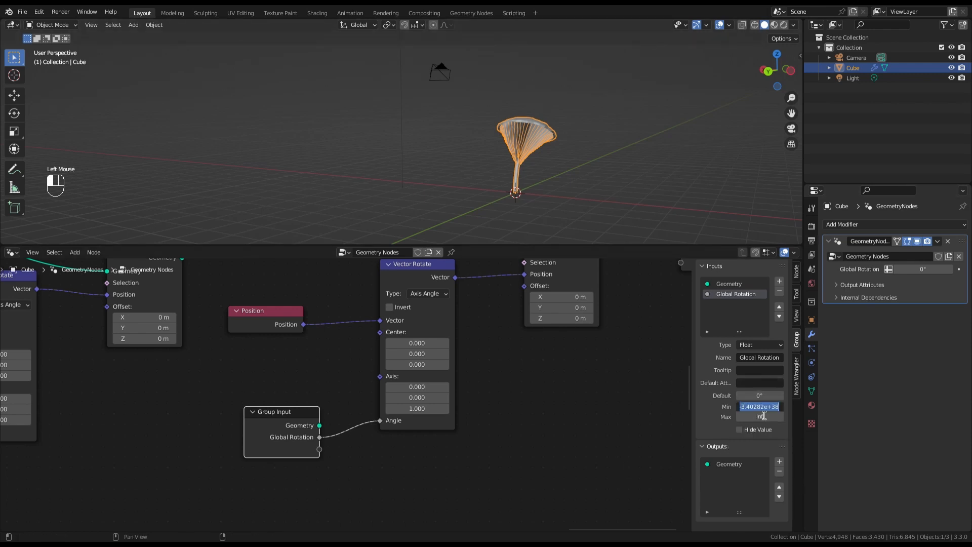
type("-3.142")
key("Return")
left_click(758, 417)
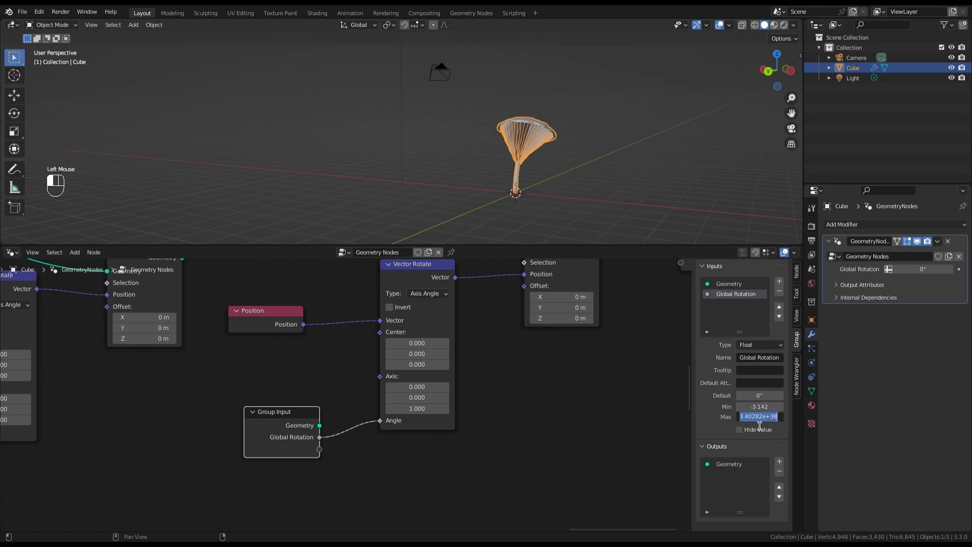
type("pi")
key("Return")
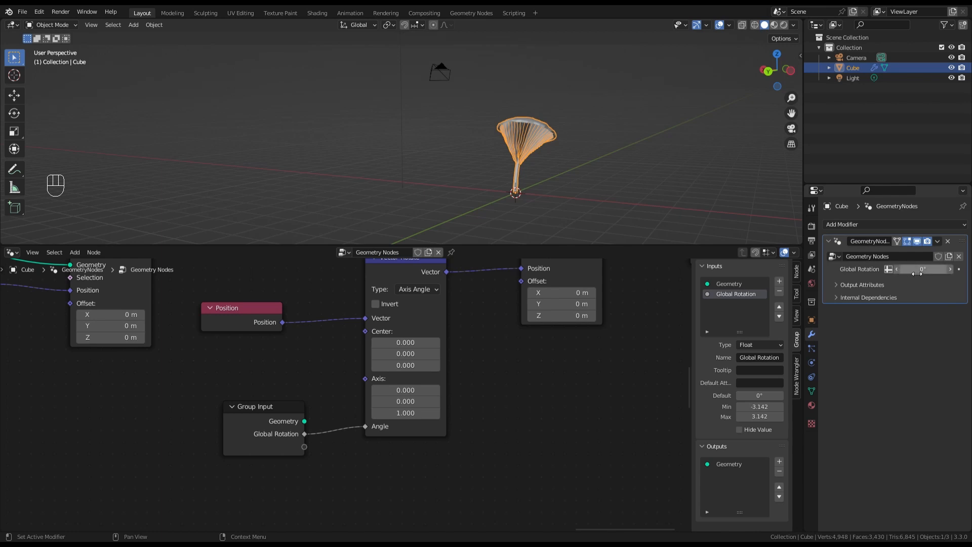
- Set the modifier's Global Rotation to about -32.6° to turn the mushroom around its Z axis
mouse_move(916, 273)
left_mouse_down()
mouse_move(892, 273)
mouse_move(900, 273)
left_mouse_up()
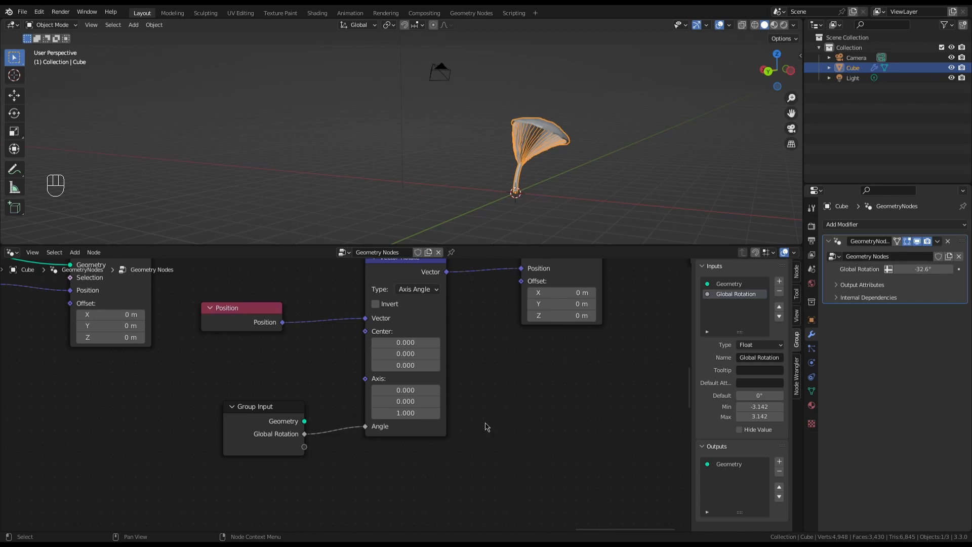
scroll(501, 428, "down", 4)
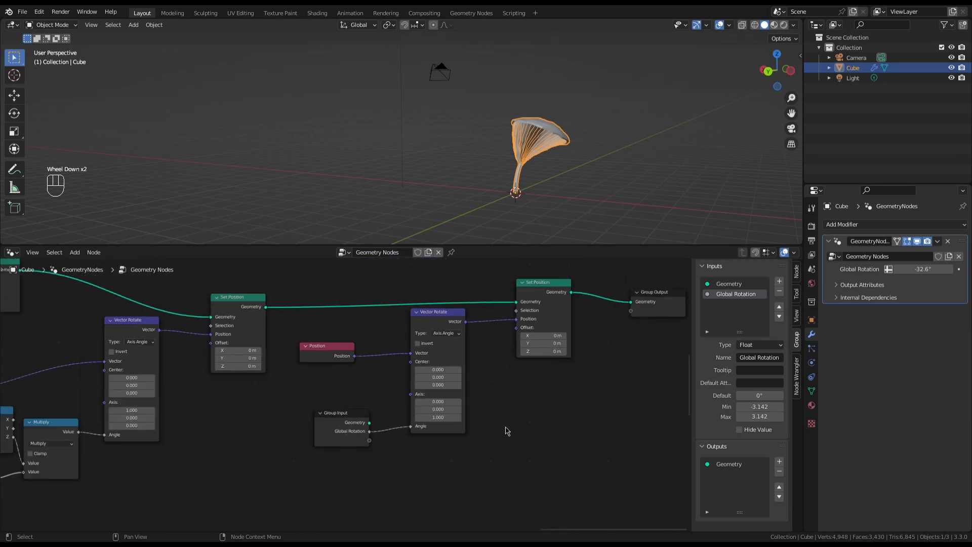
scroll(489, 397, "up", 3)
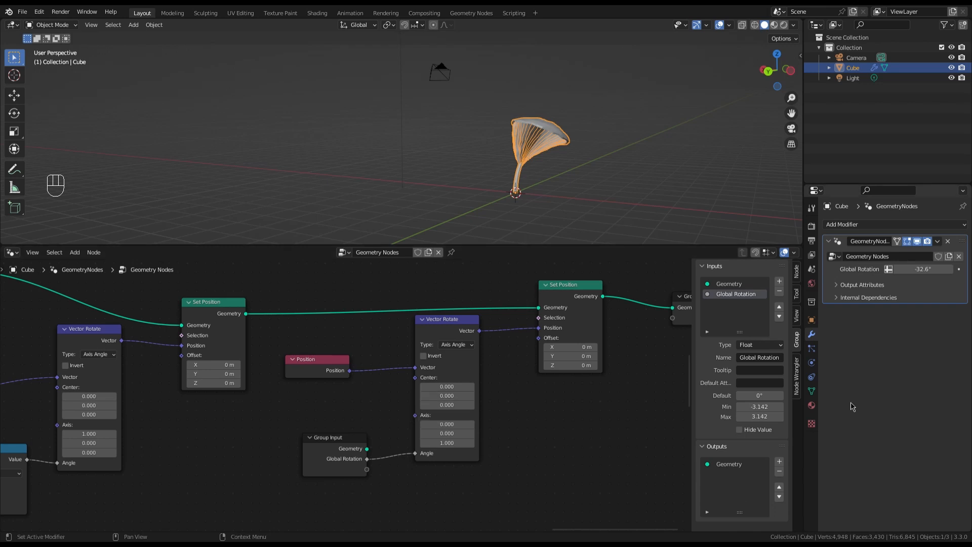
- Add three more material slots to the mushroom object, each with a new material
left_click(811, 405)
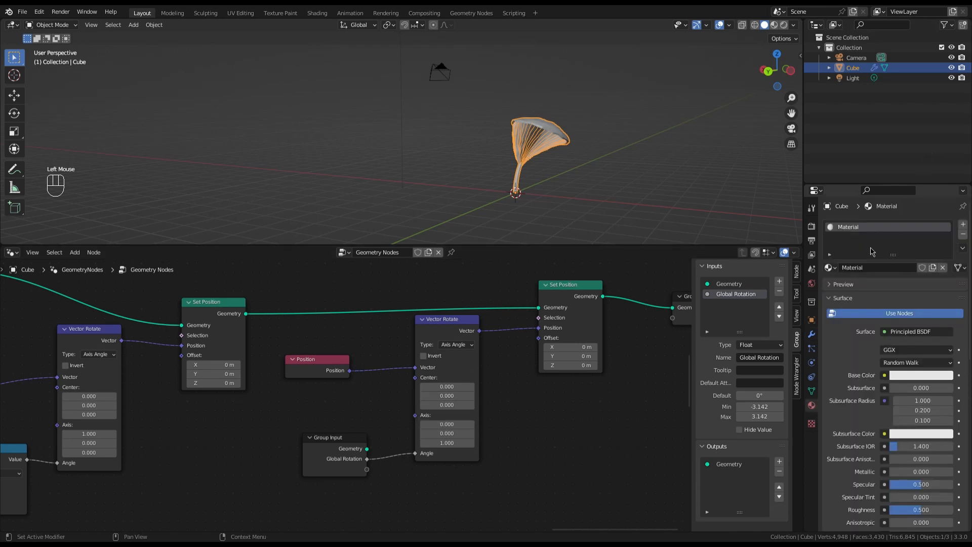
left_click(963, 226)
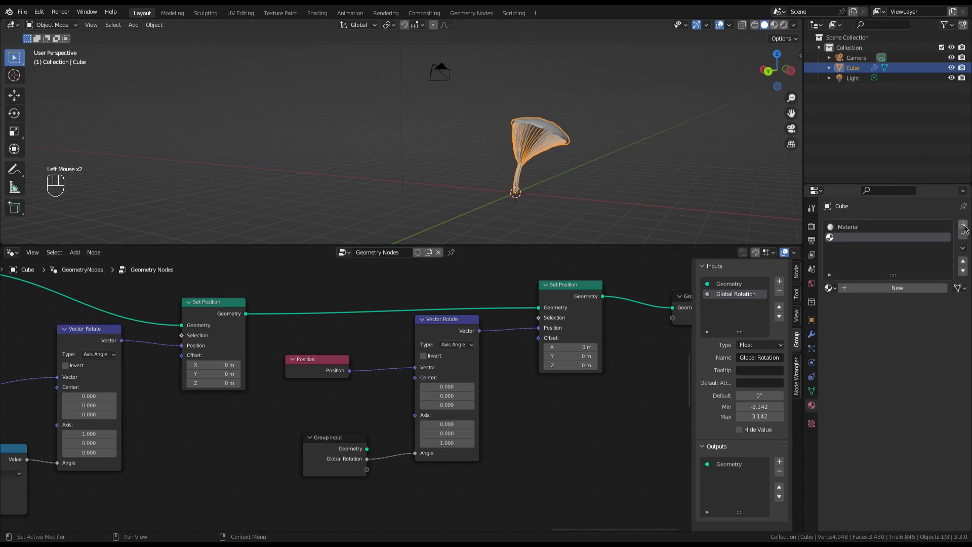
left_click(909, 289)
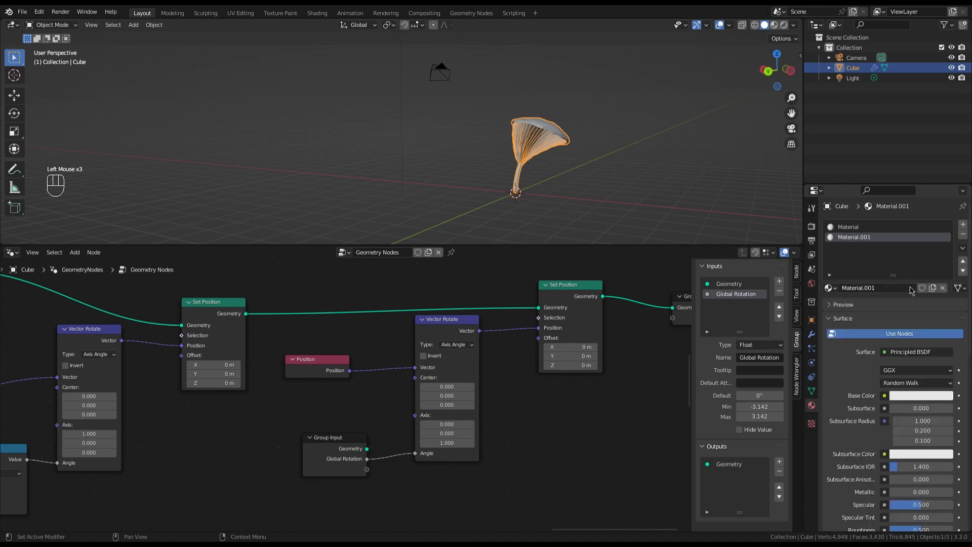
left_click(963, 226)
left_click(897, 287)
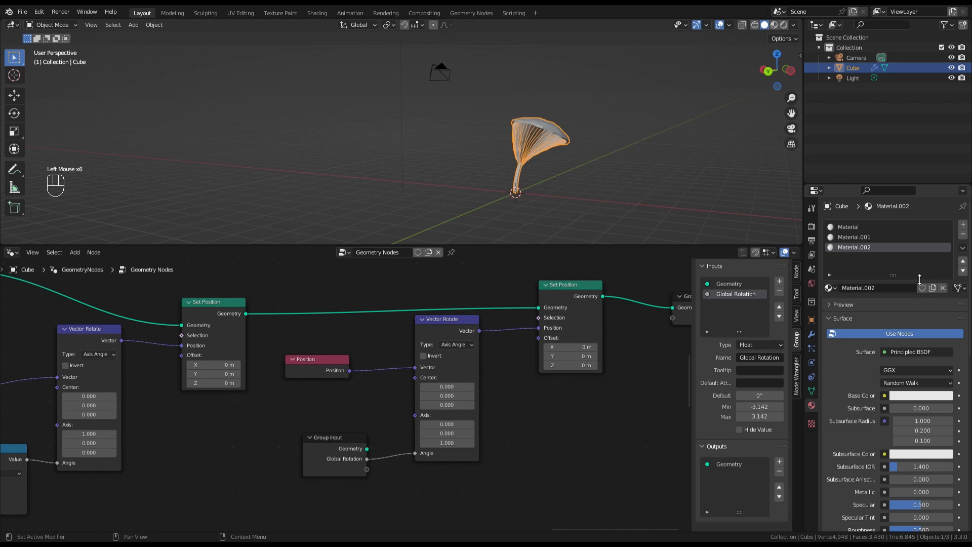
left_click(963, 225)
left_click(896, 287)
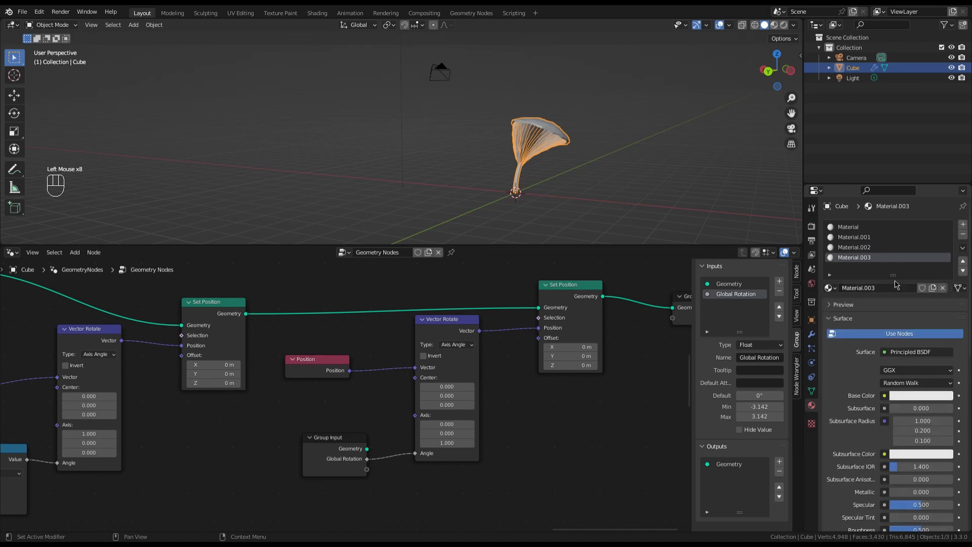
- Rename the first material to Cap Outside
double_click(859, 228)
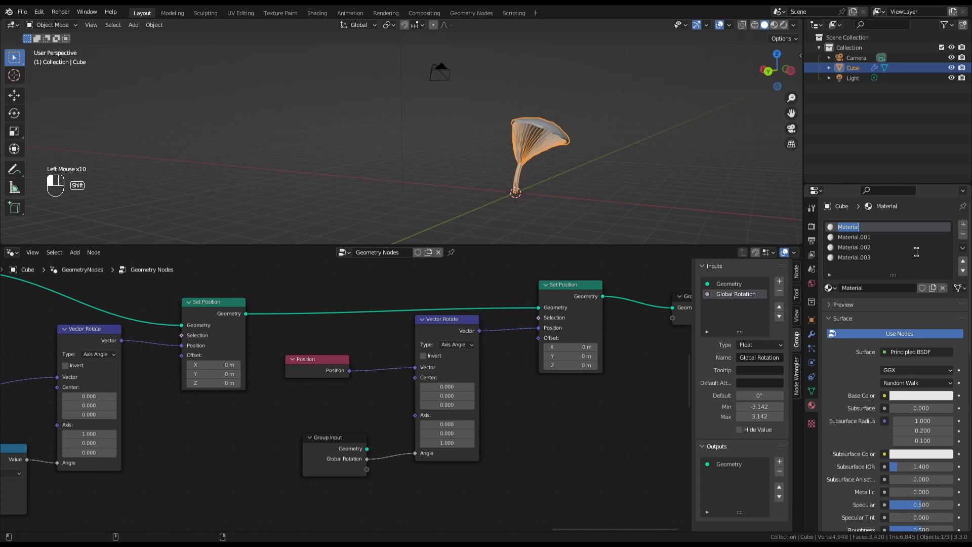
type("Cap C")
type("u")
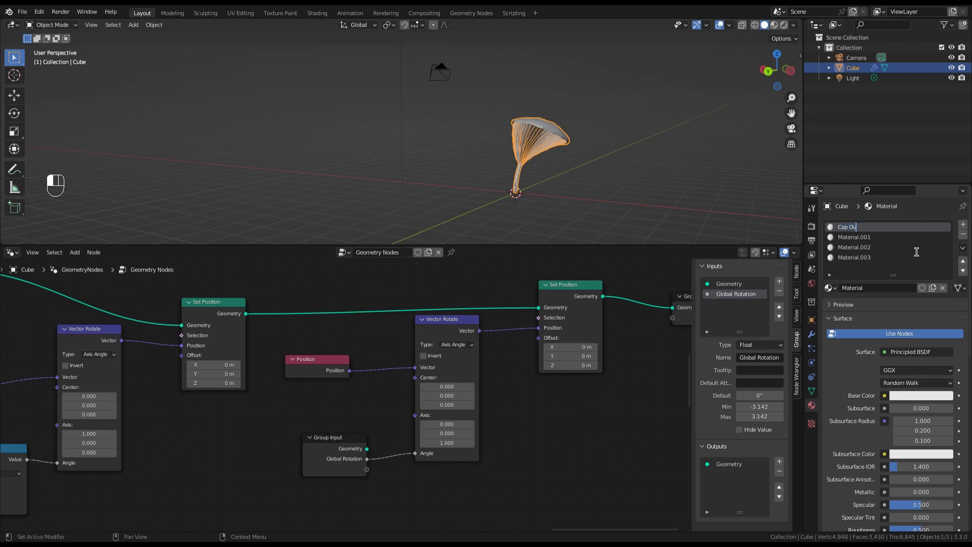
type("tside")
key("Return")
- Rename the second material to Cap Inside
left_click(855, 238)
left_click(855, 238)
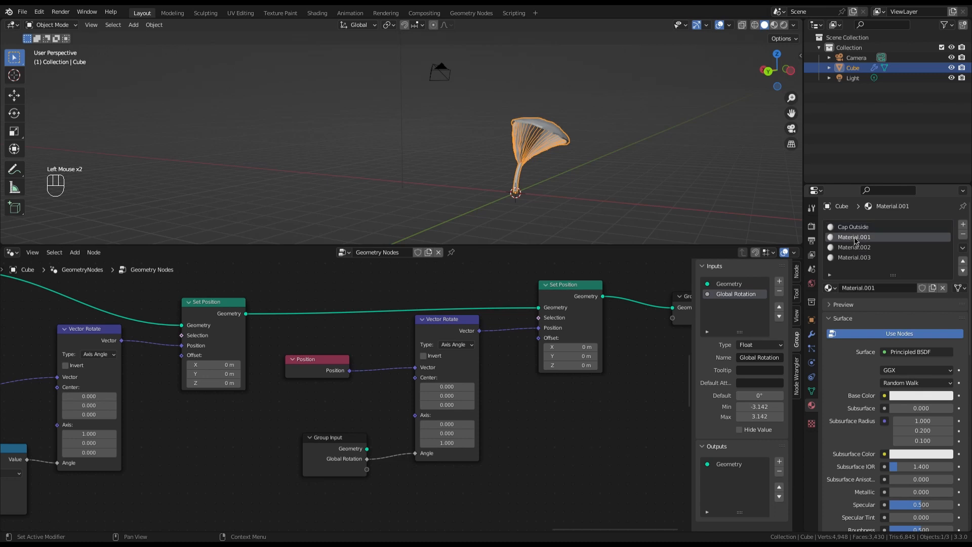
double_click(855, 239)
type("Cap IN")
key("BackSpace")
type("nside")
key("Return")
- Rename the third material to Stem
left_click(852, 248)
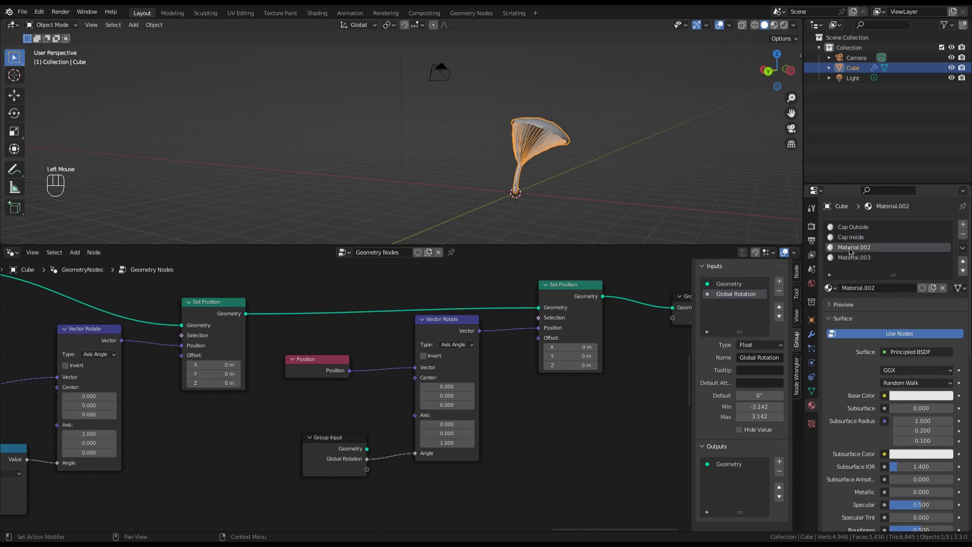
double_click(851, 248)
type("Stem")
key("Return")
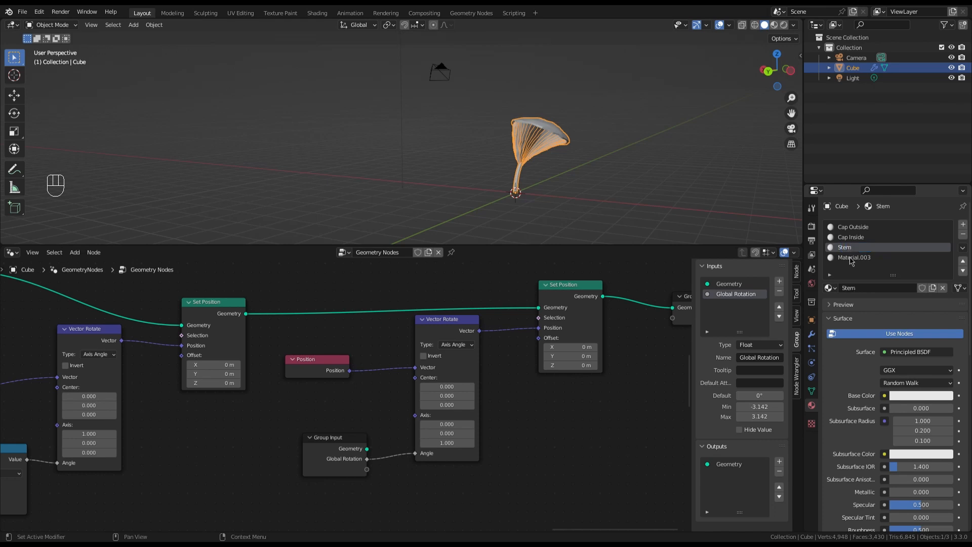
- Rename the fourth material to Gills
double_click(856, 258)
type("Gills")
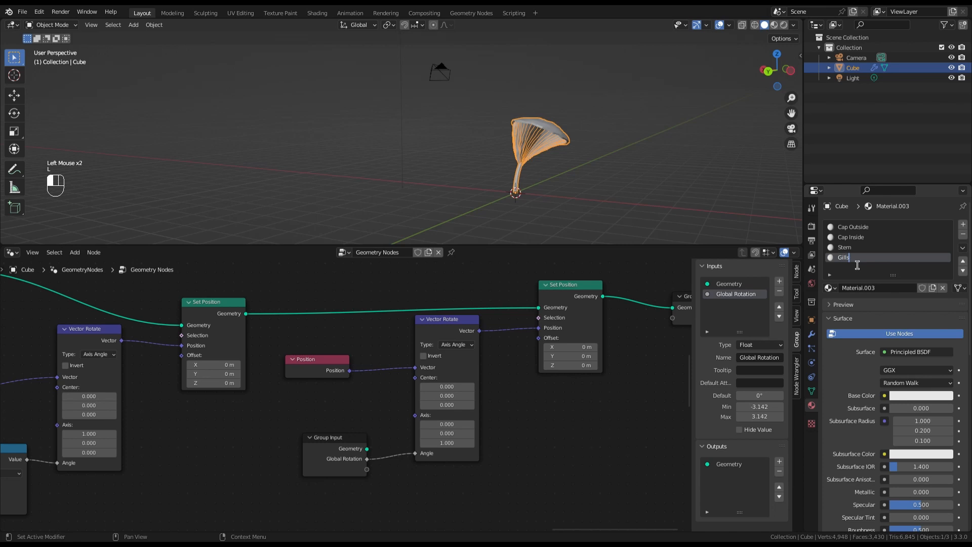
key("Return")
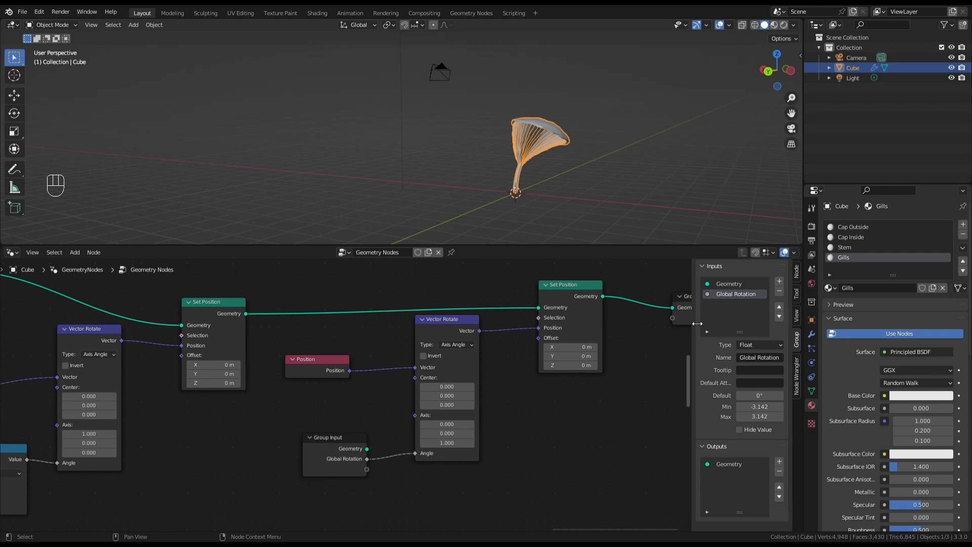
- Show the object's modifier settings and move the Group Input node slightly away from the last Vector Rotate node
left_click(812, 334)
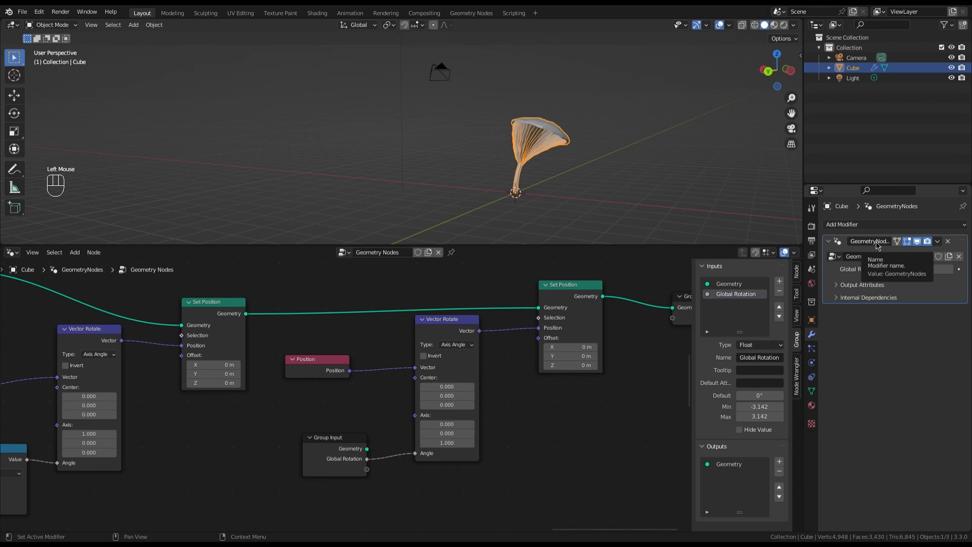
scroll(385, 425, "down", 2)
scroll(383, 425, "up", 2)
left_click(383, 425)
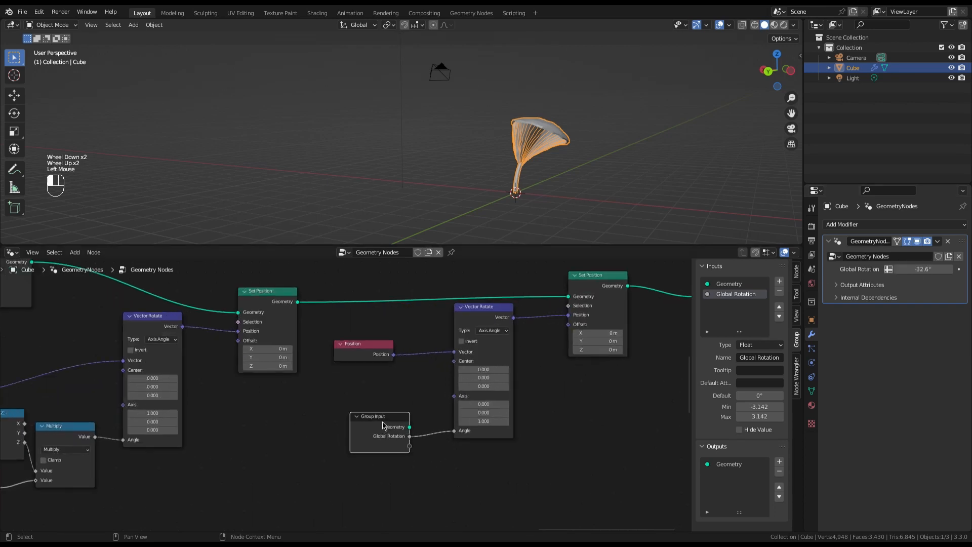
left_click_drag(384, 425, 368, 428)
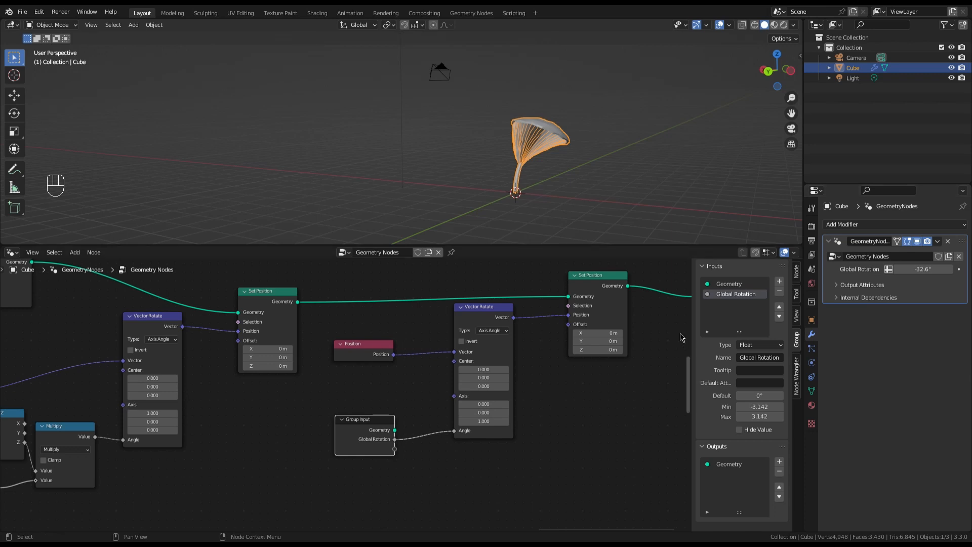
- Add a new node group input of type Color and name it Cap Outside
left_click(779, 284)
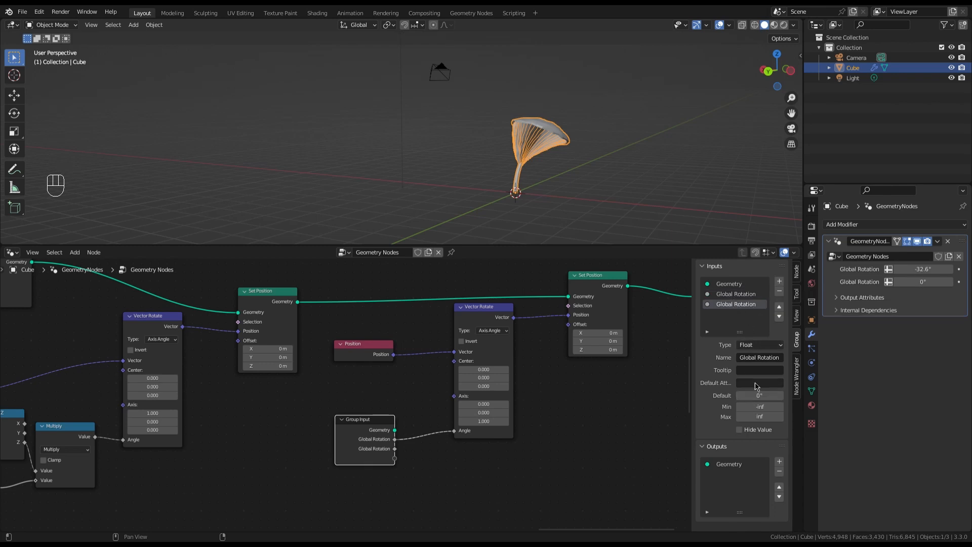
left_click(755, 344)
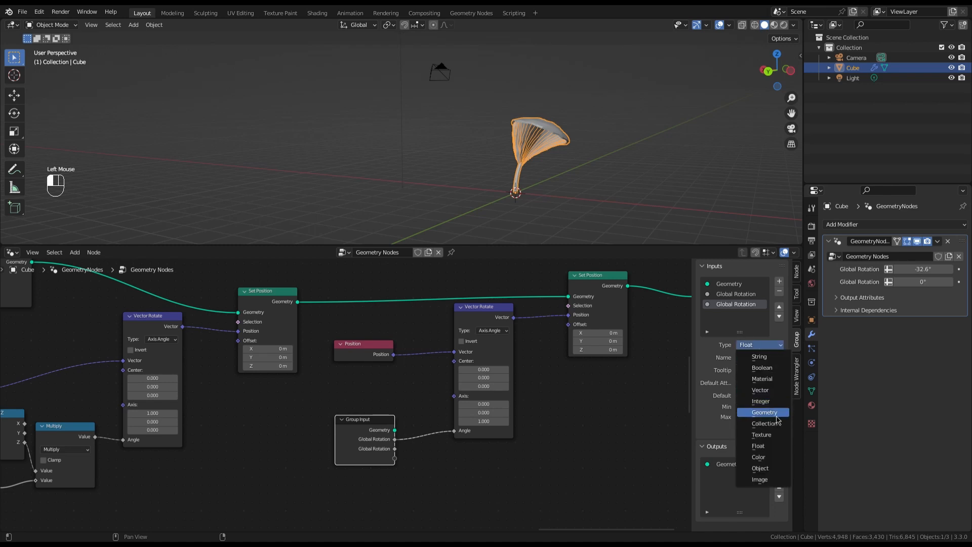
left_click(774, 456)
left_click(762, 359)
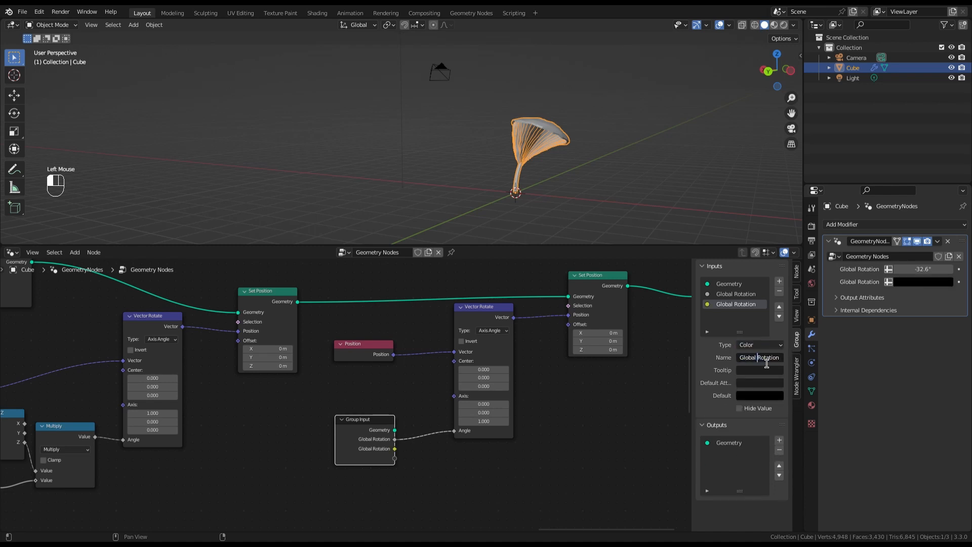
type("Cap C")
type("U")
key("BackSpace")
type("utside")
key("Return")
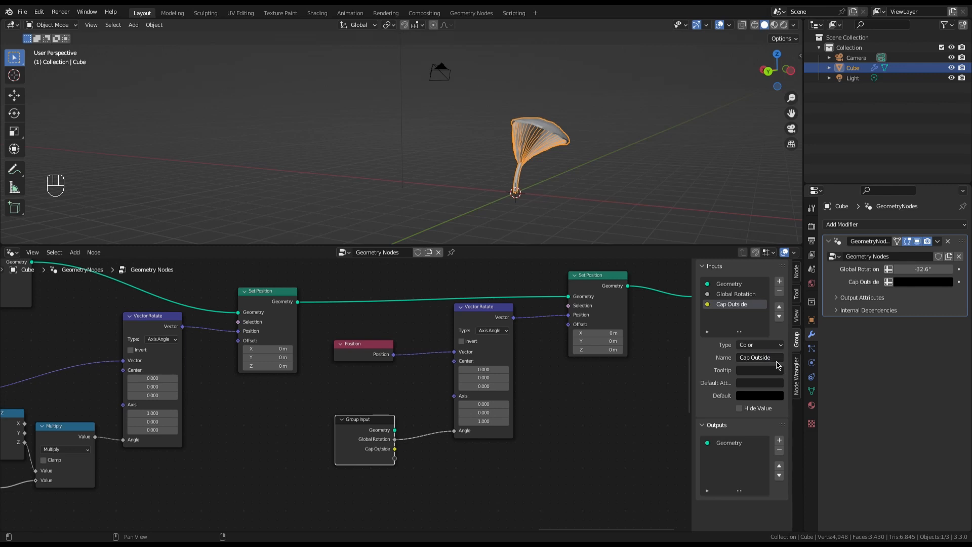
- Add three more Color inputs to the node group and name the first of them Cap Inside
left_click(779, 282)
left_click(779, 282)
left_click(779, 282)
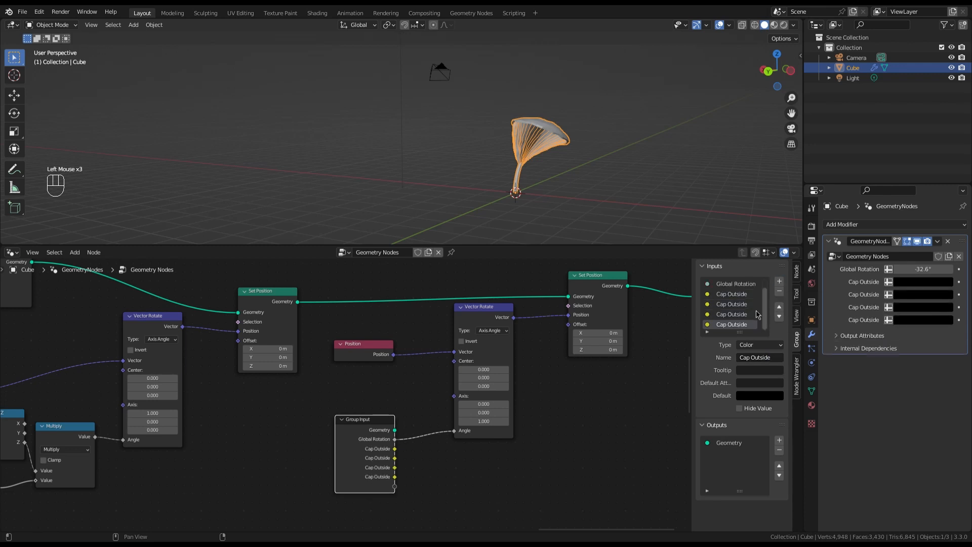
left_click(734, 304)
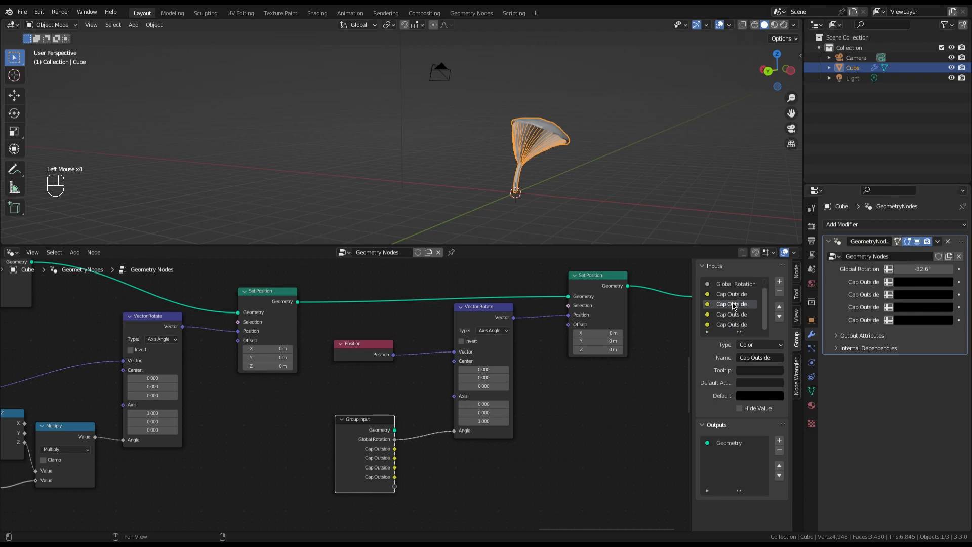
left_click(760, 358)
key("ctrl+a")
type("Cap Inside")
key("Return")
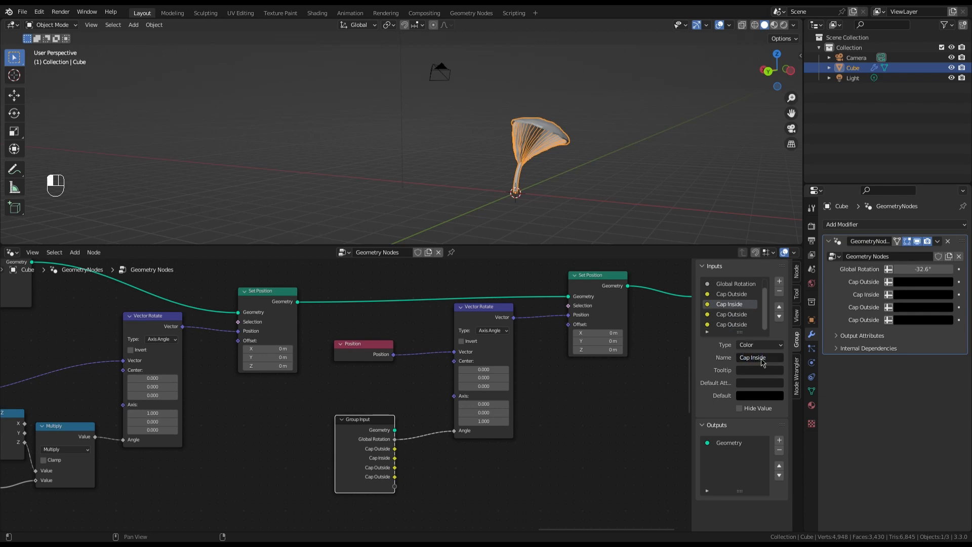
- Rename the last two Color inputs of the node group to Stem and Gills
double_click(729, 314)
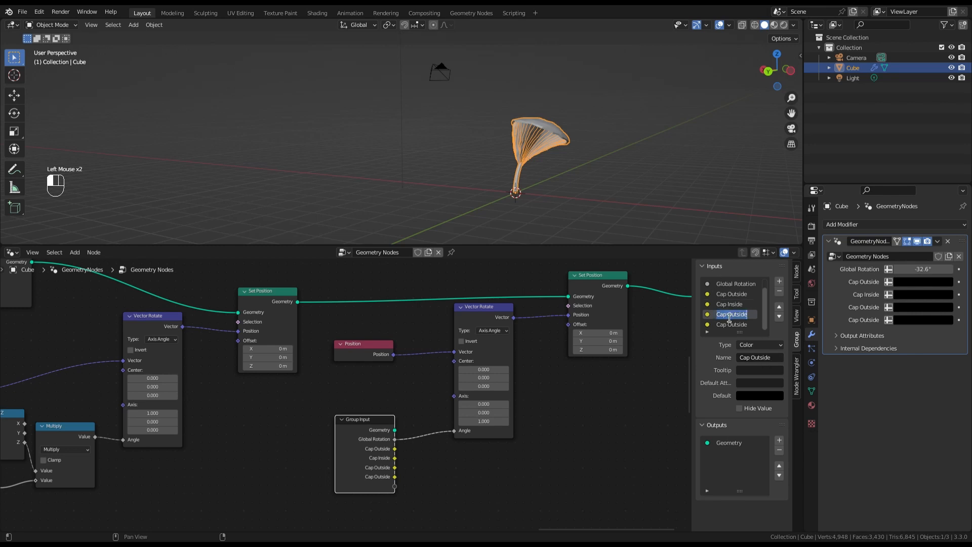
type("Stem")
key("Return")
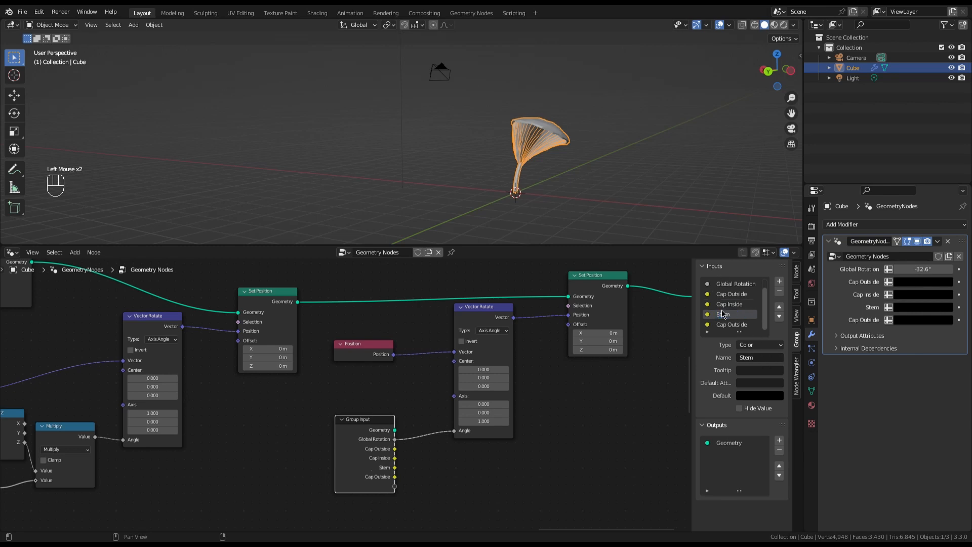
double_click(735, 327)
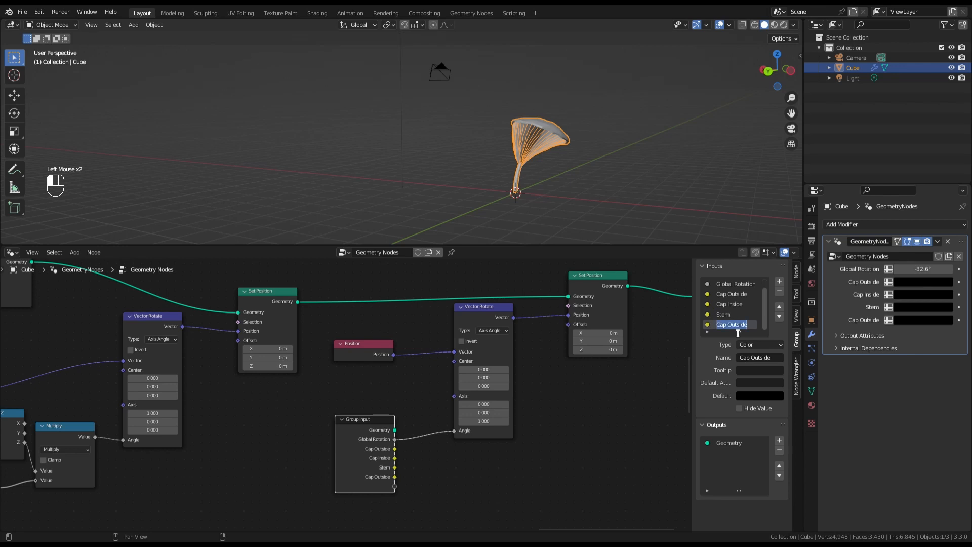
type("Gills")
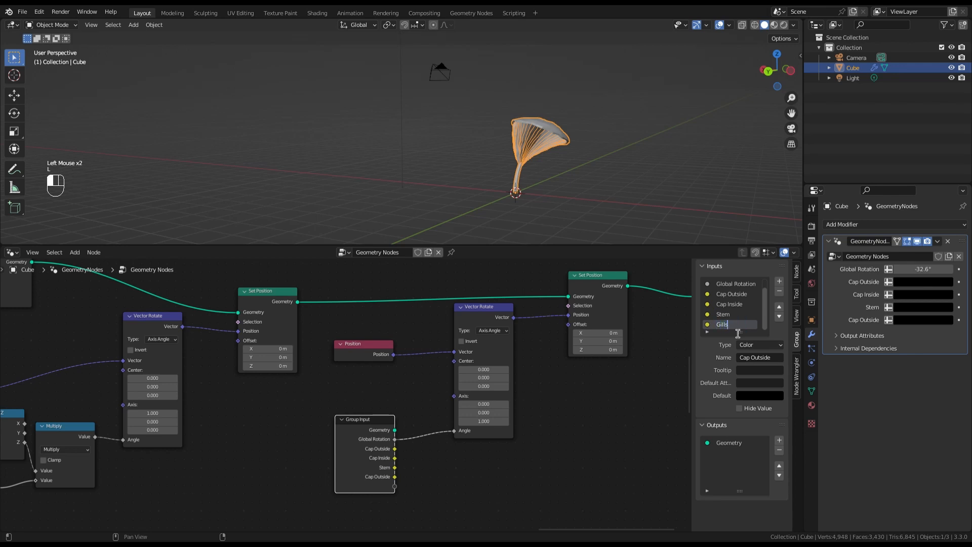
key("Return")
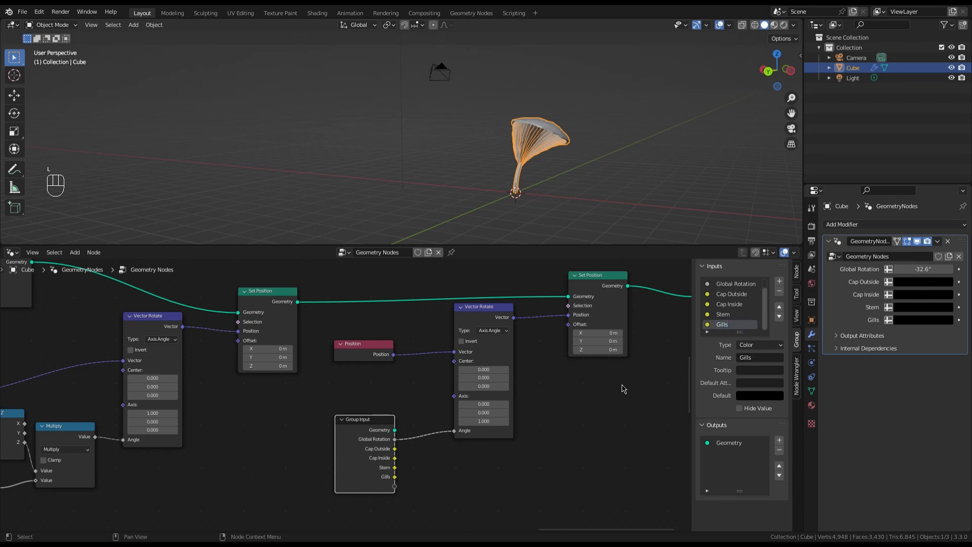
- Assign the Gills material in the Set Material node that feeds the final Join Geometry node
scroll(627, 391, "down", 3)
scroll(627, 390, "down", 6)
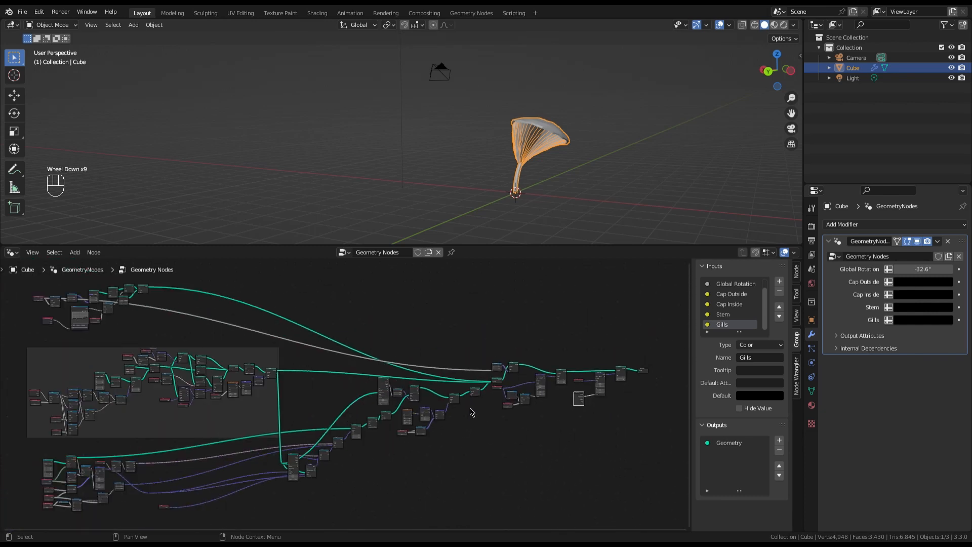
scroll(473, 412, "up", 11)
scroll(485, 382, "up", 3)
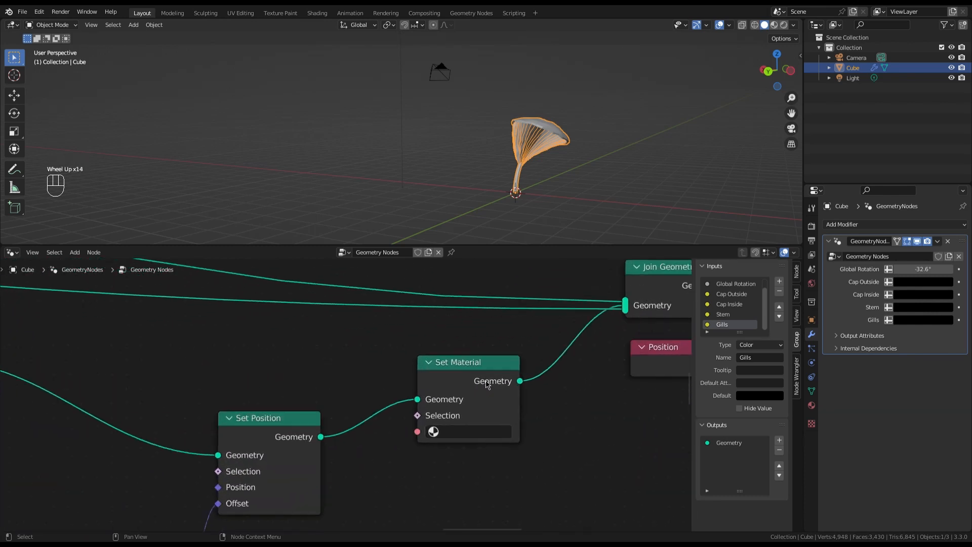
left_click(483, 437)
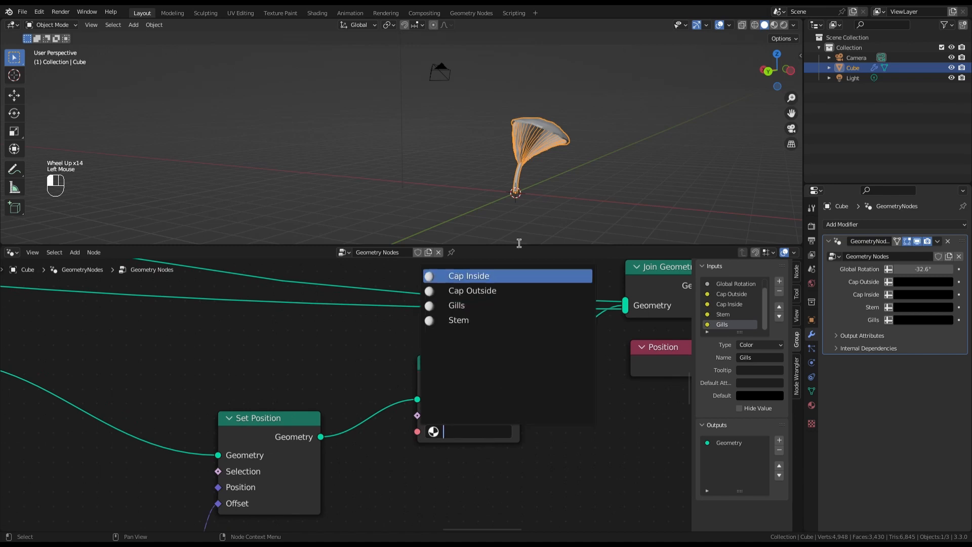
left_click(489, 312)
- In the Mushroom cap frame, assign Cap Outside to the upper Set Material node and Cap Inside to the lower one
scroll(541, 378, "down", 5)
scroll(542, 380, "down", 2)
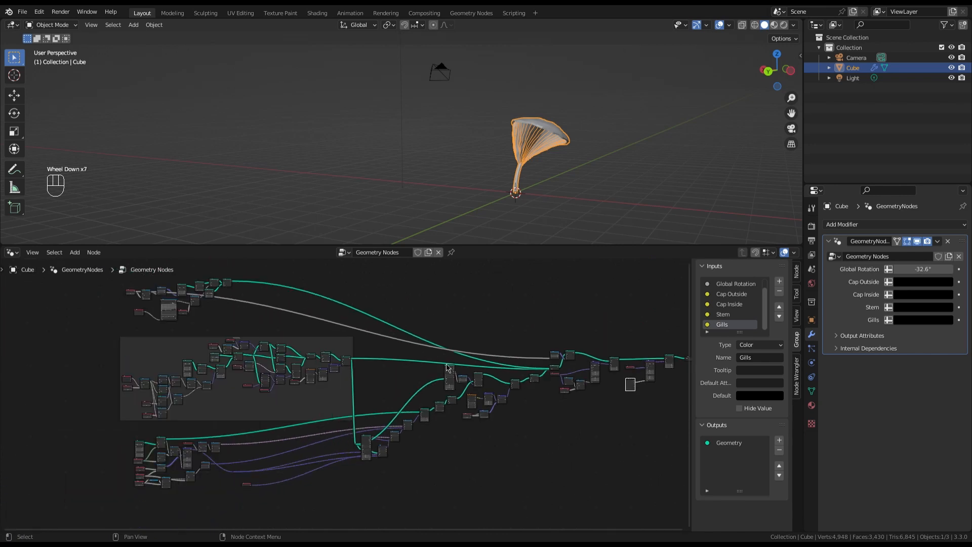
scroll(299, 370, "up", 6)
middle_click_drag(318, 367, 359, 369)
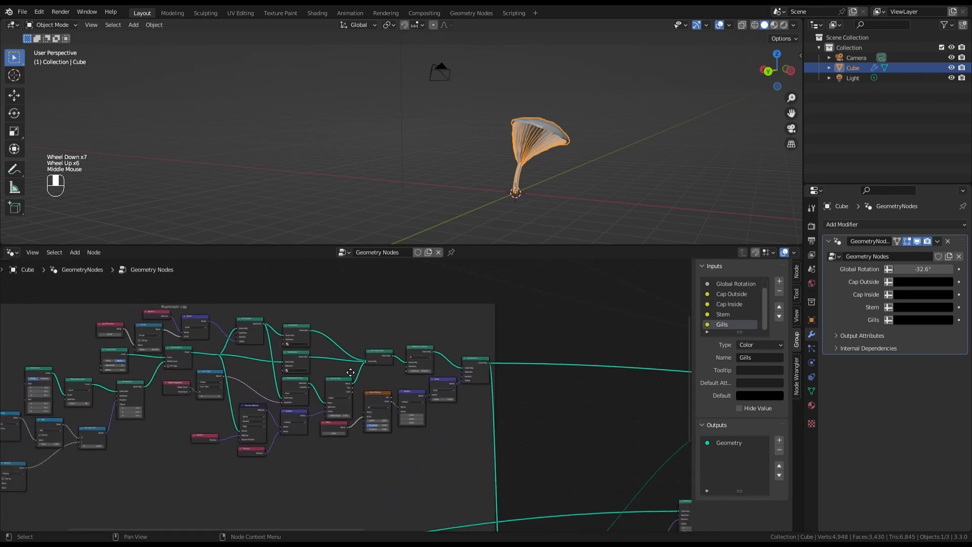
scroll(304, 349, "up", 7)
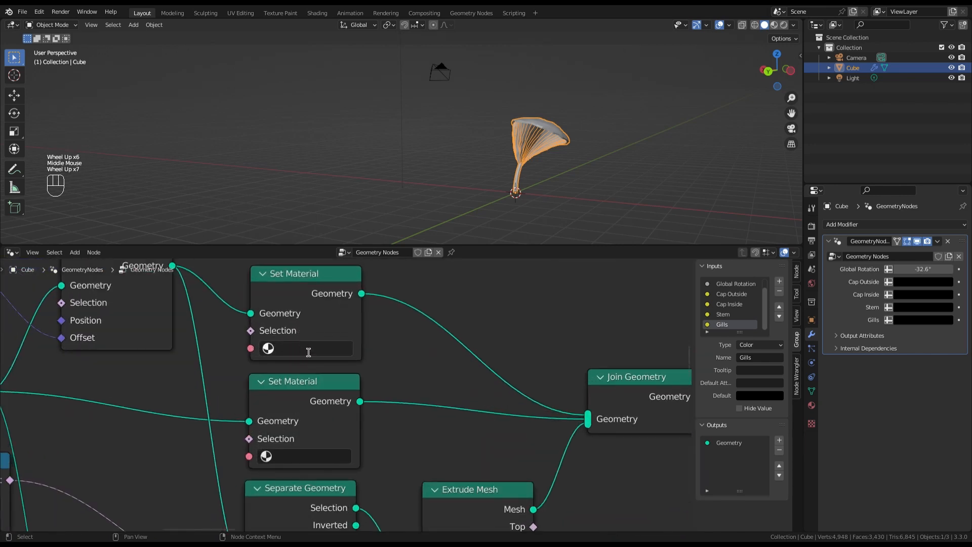
left_click(307, 349)
left_click(312, 385)
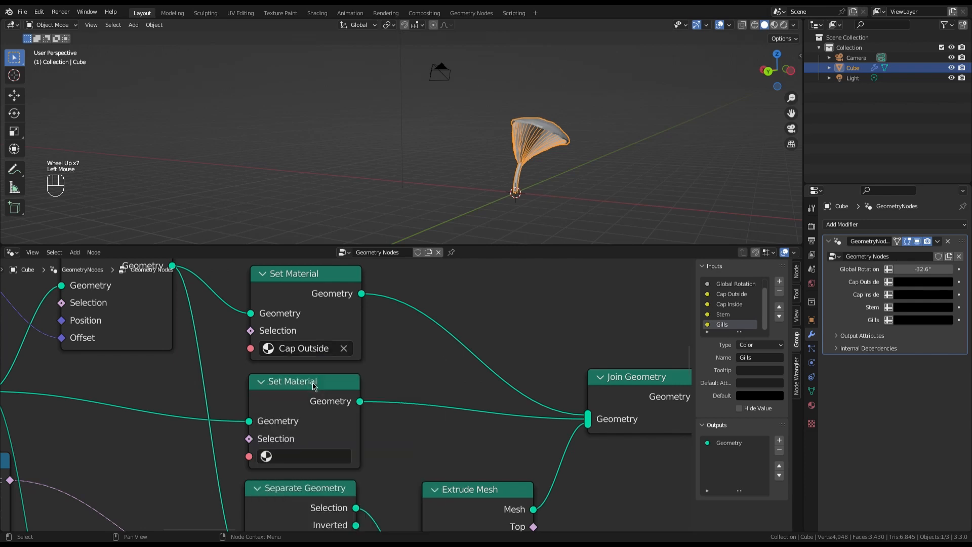
left_click(322, 446)
left_click(340, 286)
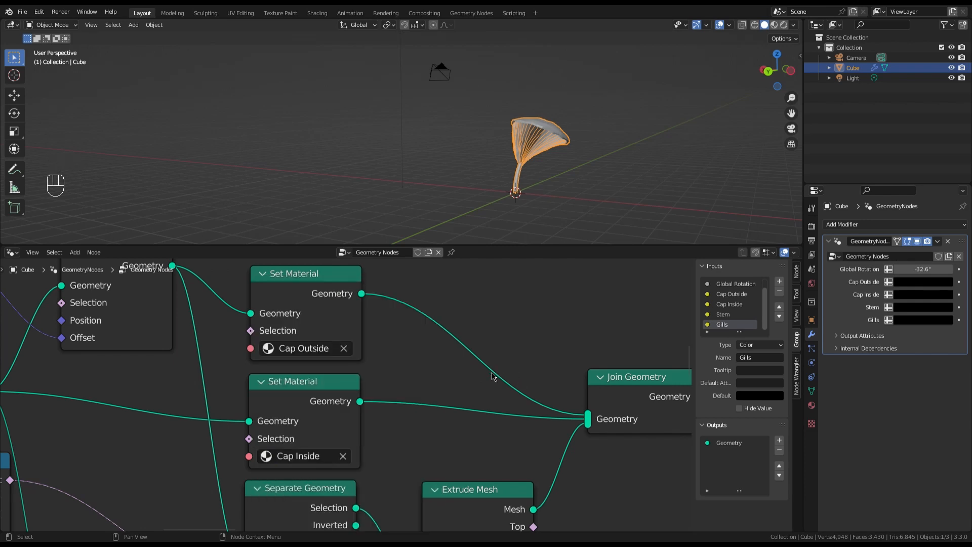
- Insert a Set Material node after the stem's Curve to Mesh node and assign it the Stem material
scroll(491, 375, "down", 12)
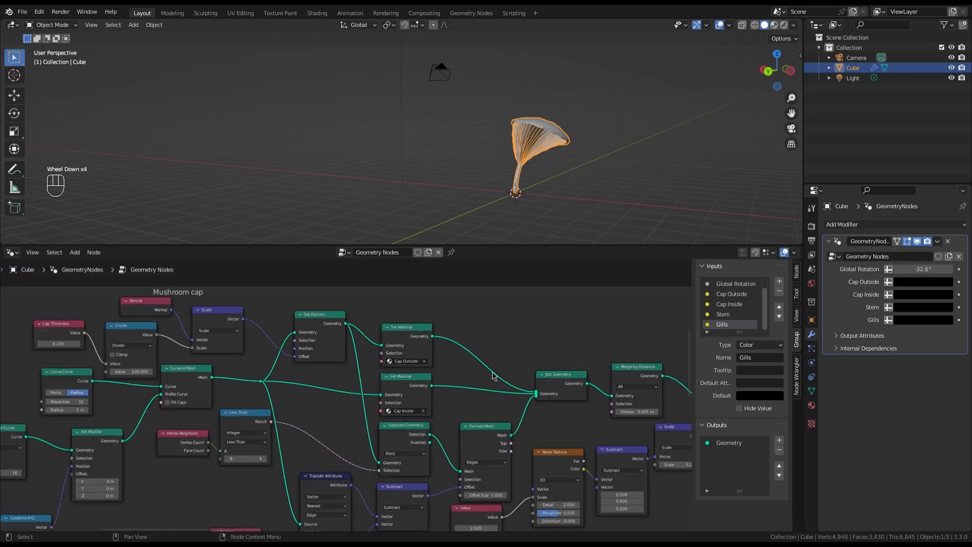
scroll(448, 319, "up", 1)
scroll(448, 320, "down", 1)
middle_click_drag(448, 319, 447, 355)
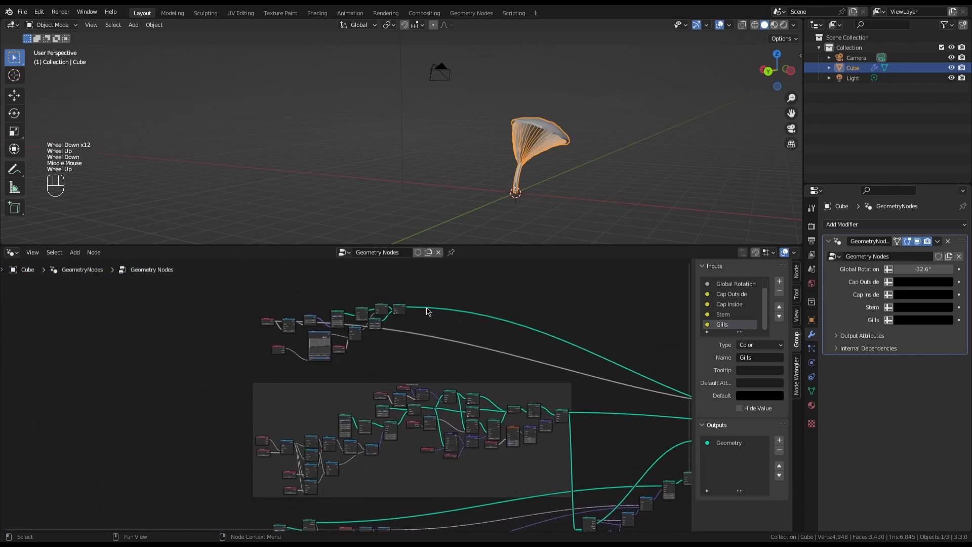
scroll(413, 306, "up", 9)
left_click(419, 370)
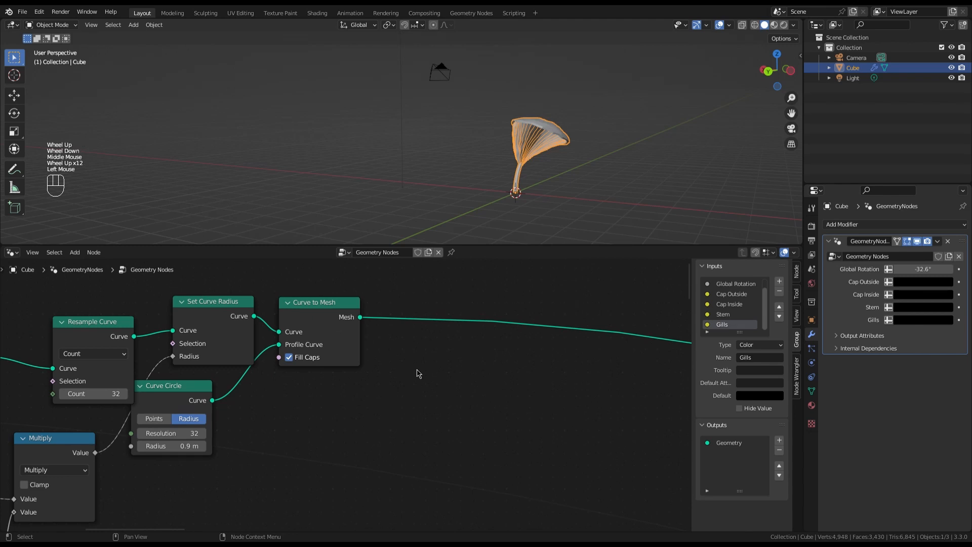
key("shift+a")
mouse_move(418, 372)
type("set m")
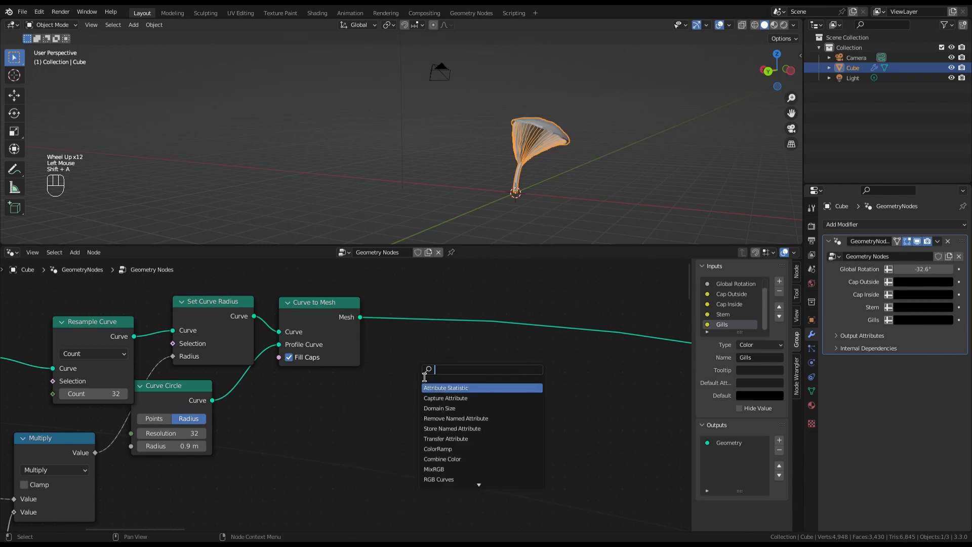
type("a")
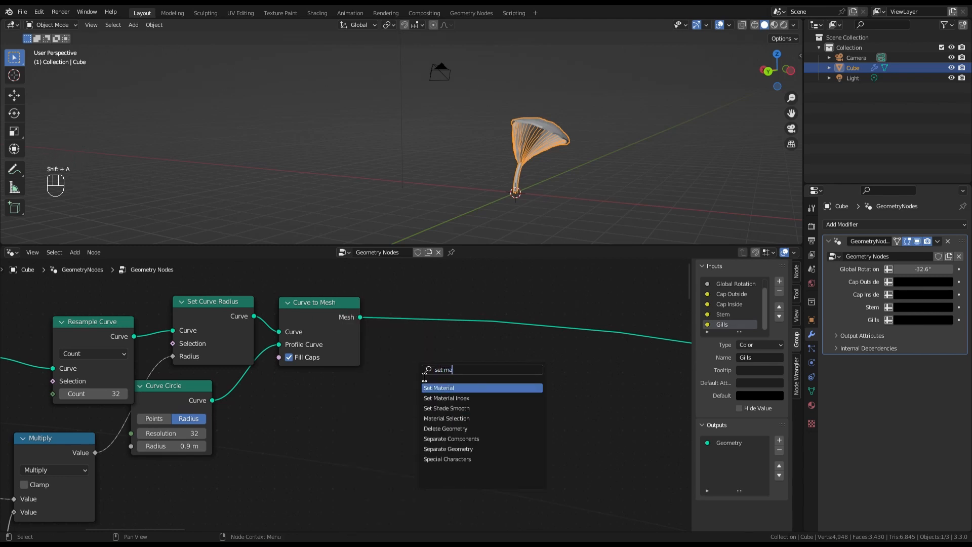
key("Return")
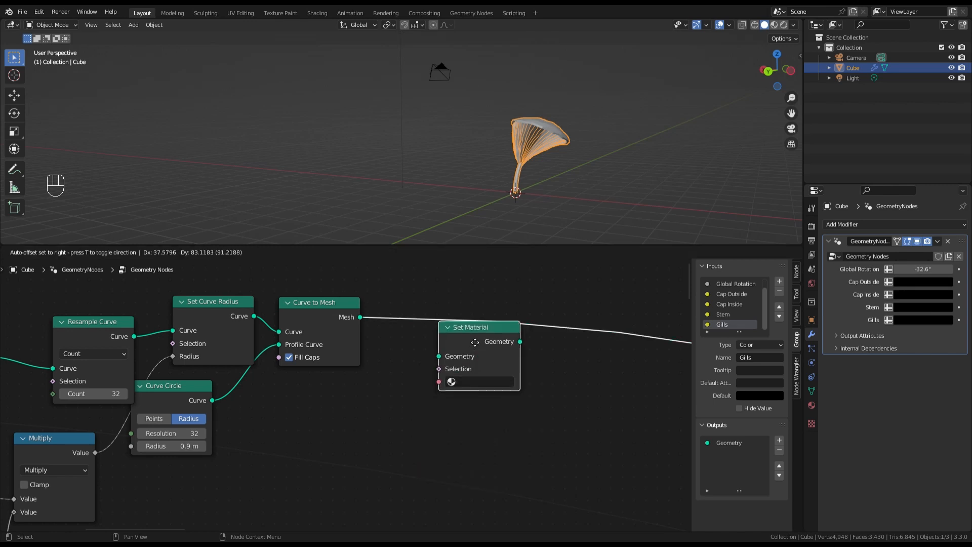
left_click(476, 324)
left_click(480, 362)
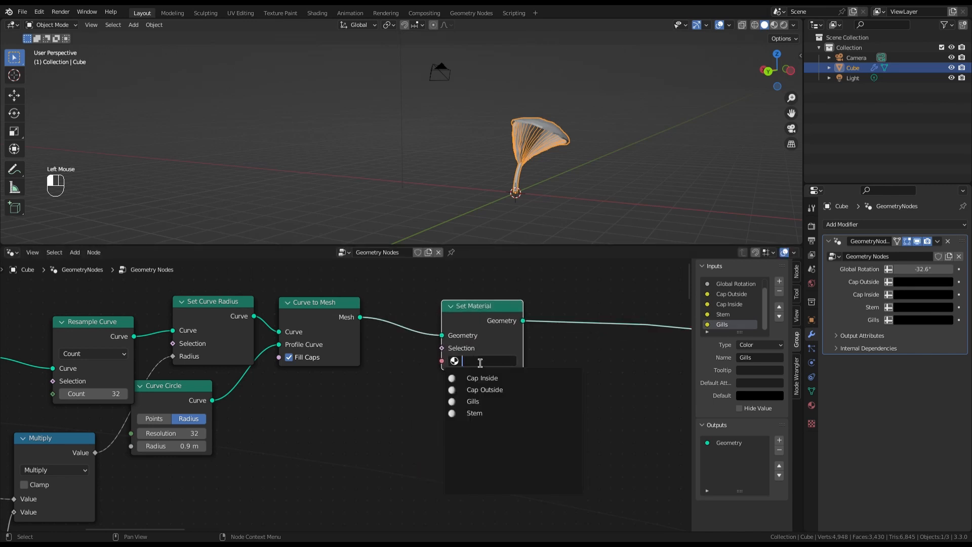
left_click(479, 413)
middle_click_drag(551, 141, 514, 184)
scroll(513, 203, "up", 2)
scroll(514, 199, "down", 1)
scroll(240, 471, "down", 7)
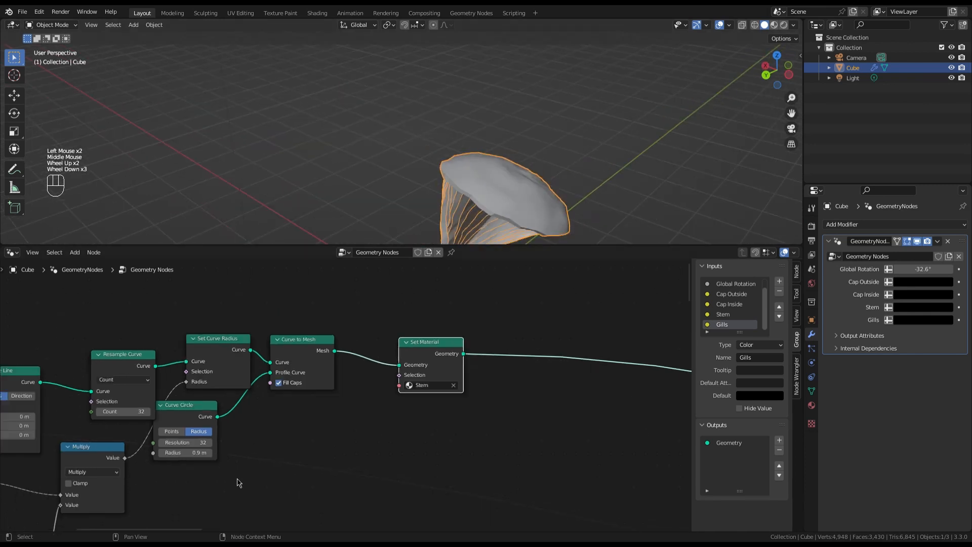
scroll(506, 516, "up", 9)
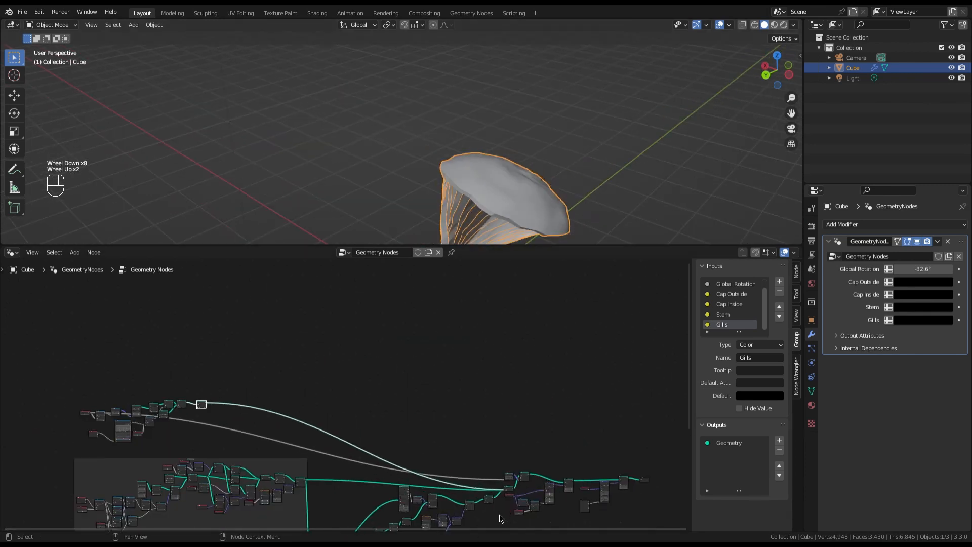
scroll(508, 458, "up", 4)
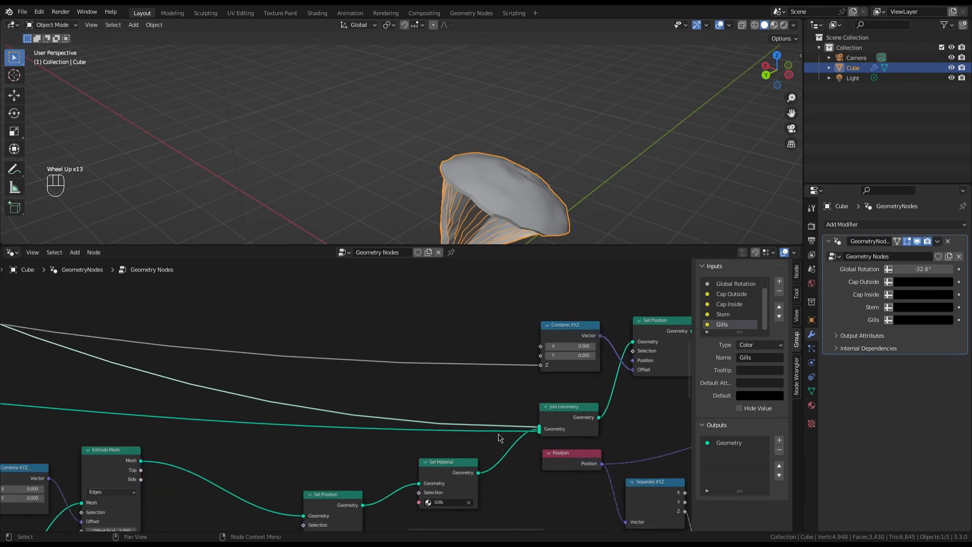
- Move the final Join Geometry, gills Set Material and neighbouring Set Position nodes apart to free space after Join Geometry
left_click_drag(561, 407, 514, 396)
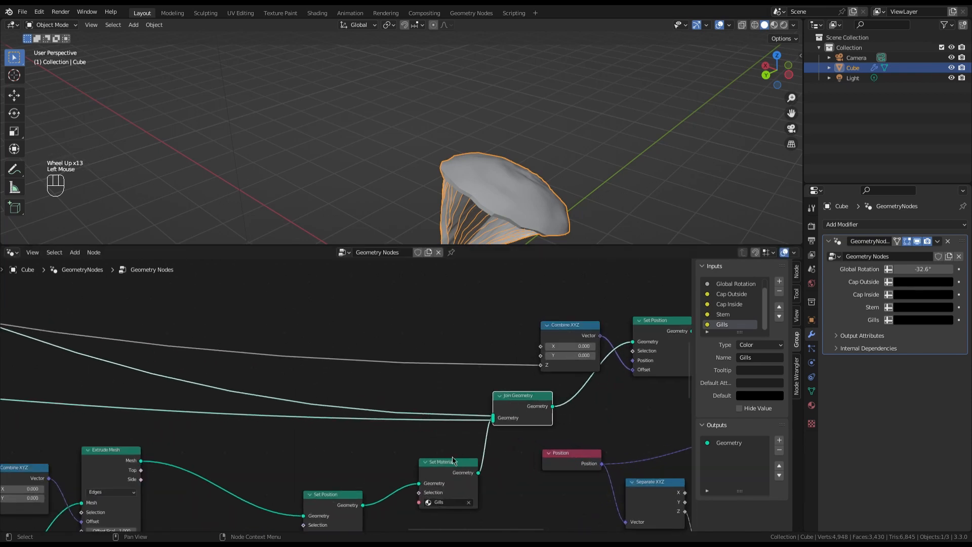
left_click_drag(449, 464, 426, 458)
left_click_drag(350, 494, 338, 486)
scroll(527, 398, "down", 2)
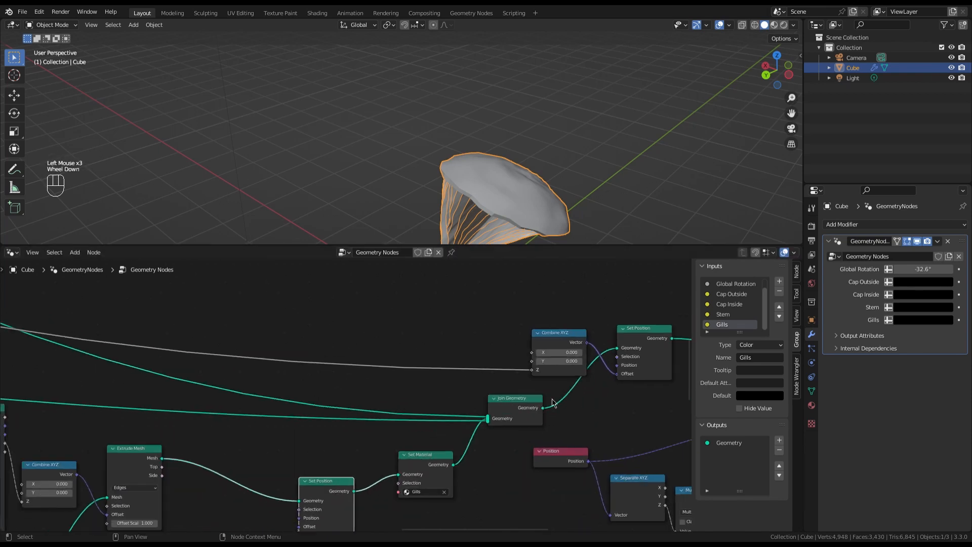
left_click_drag(635, 354, 667, 360)
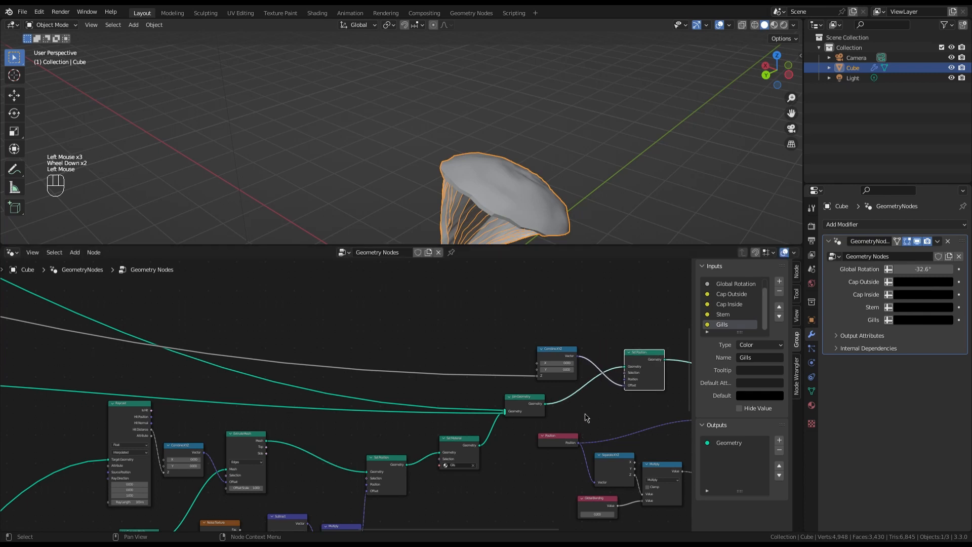
- Insert a Set Shade Smooth node between the final Join Geometry node and the Set Position node
scroll(588, 415, "up", 2)
left_click(589, 380)
key("shift+a")
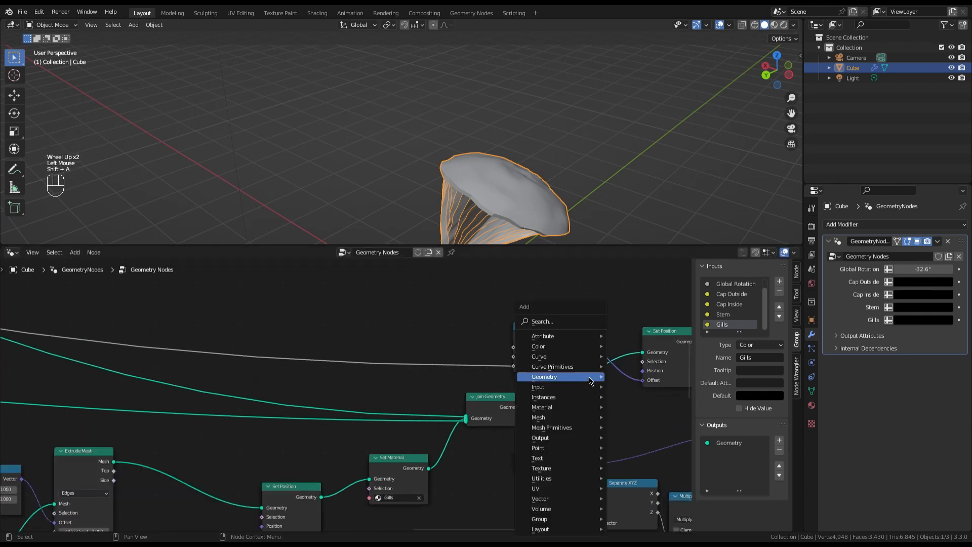
type("set sha")
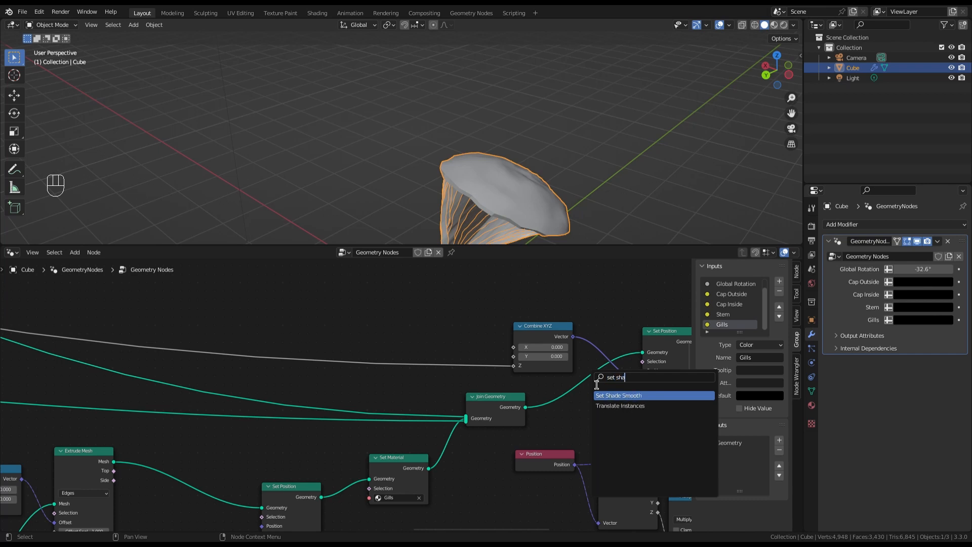
left_click(610, 396)
left_click(580, 400)
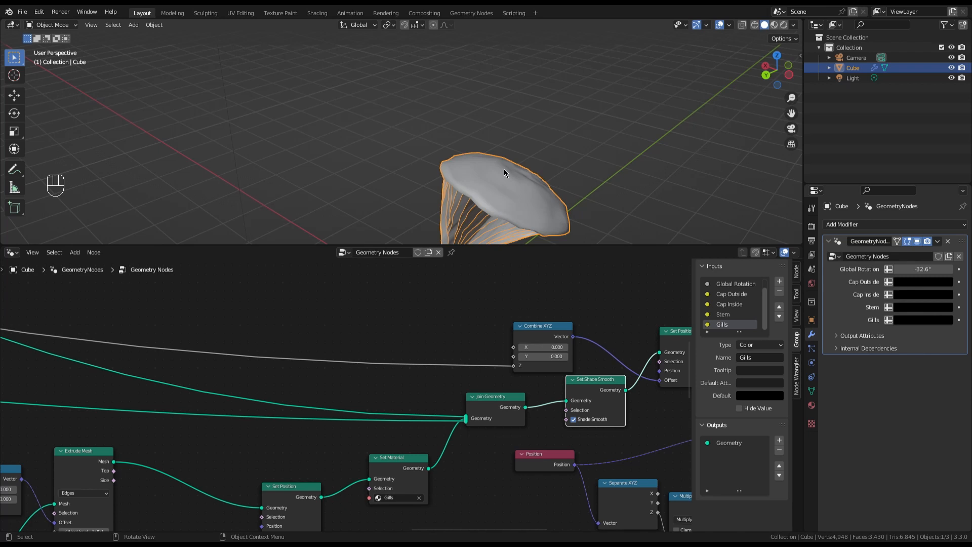
- Inspect the mushroom's mesh in wireframe shading from another angle, and return the viewport to solid shading
left_click(755, 25)
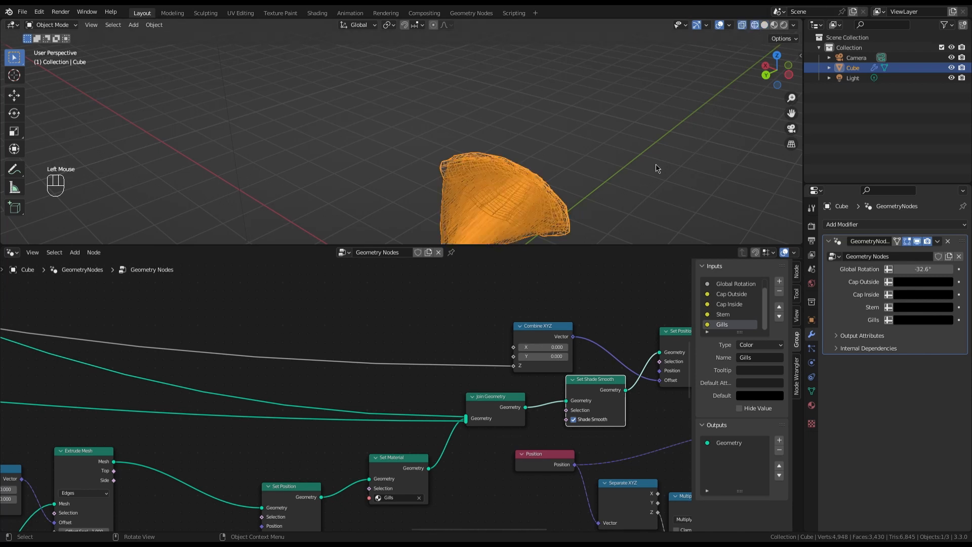
mouse_move(645, 153)
middle_mouse_down()
mouse_move(614, 147)
mouse_move(626, 144)
middle_mouse_up()
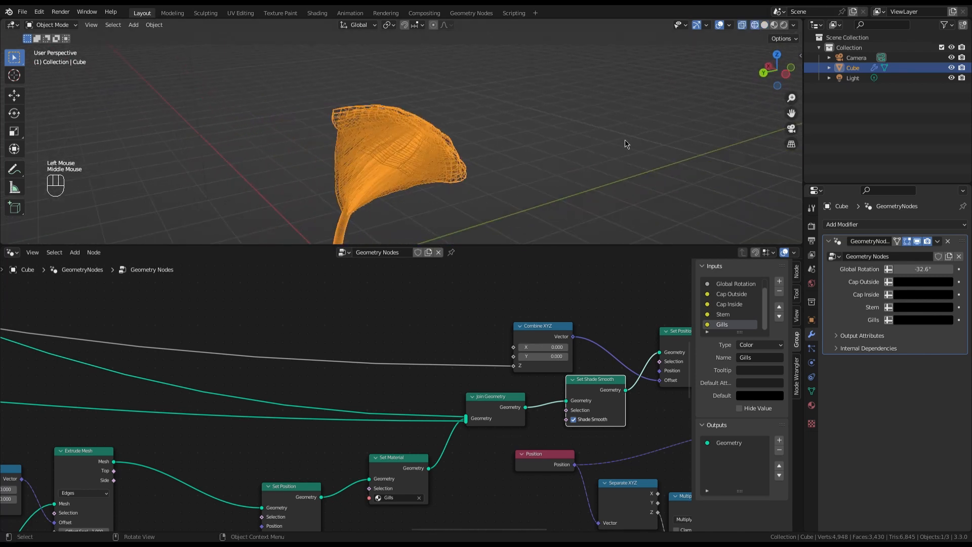
left_click(764, 25)
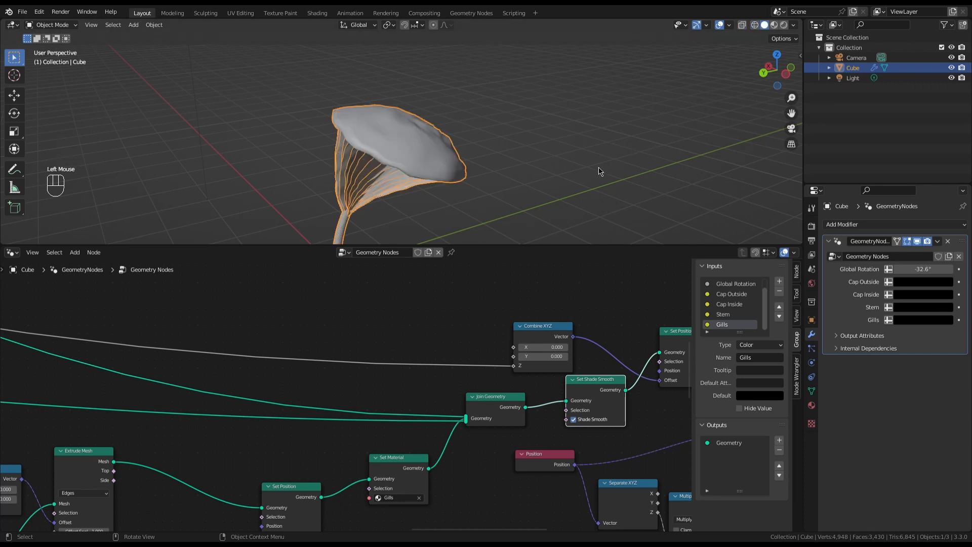